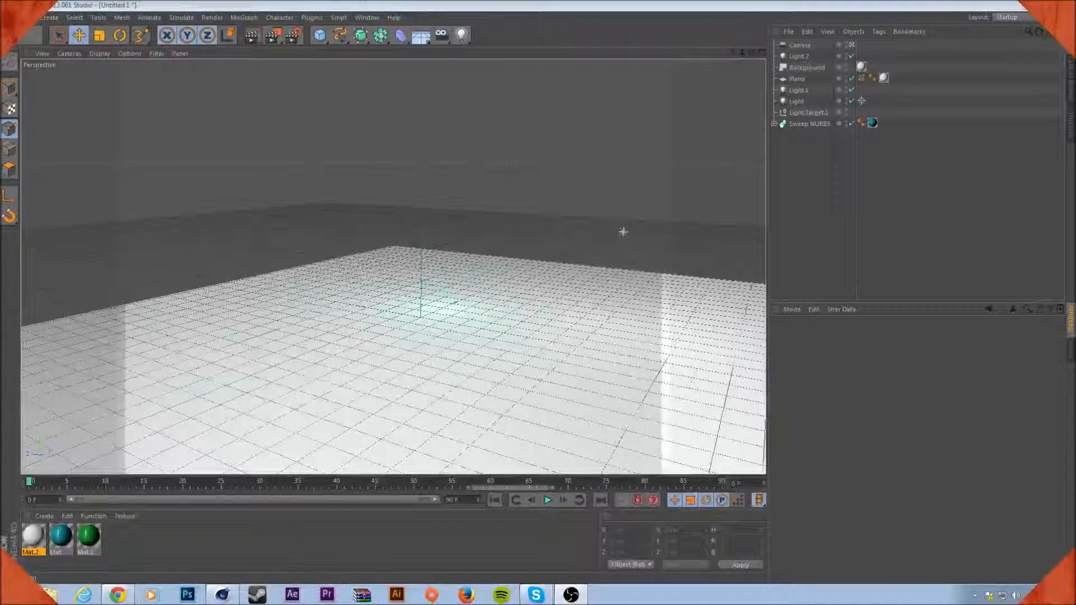
# - Preview the finished swoosh animation around frame 78, render that view, and return to frame 0
pyautogui.moveTo(31, 485); pyautogui.dragTo(631, 514)
pyautogui.click(252, 35)
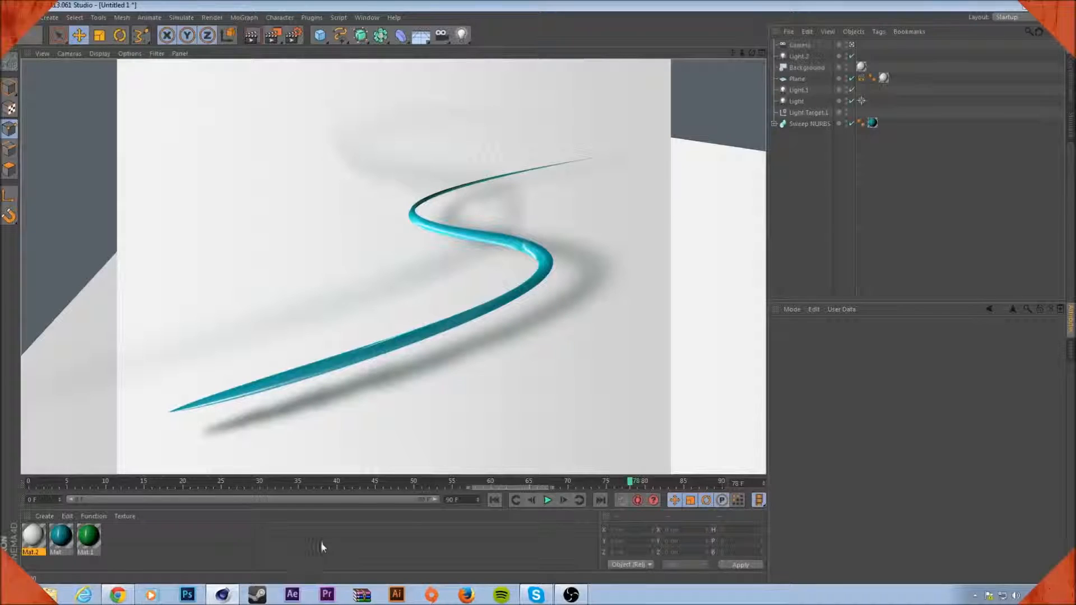
pyautogui.moveTo(629, 486); pyautogui.dragTo(25, 483)
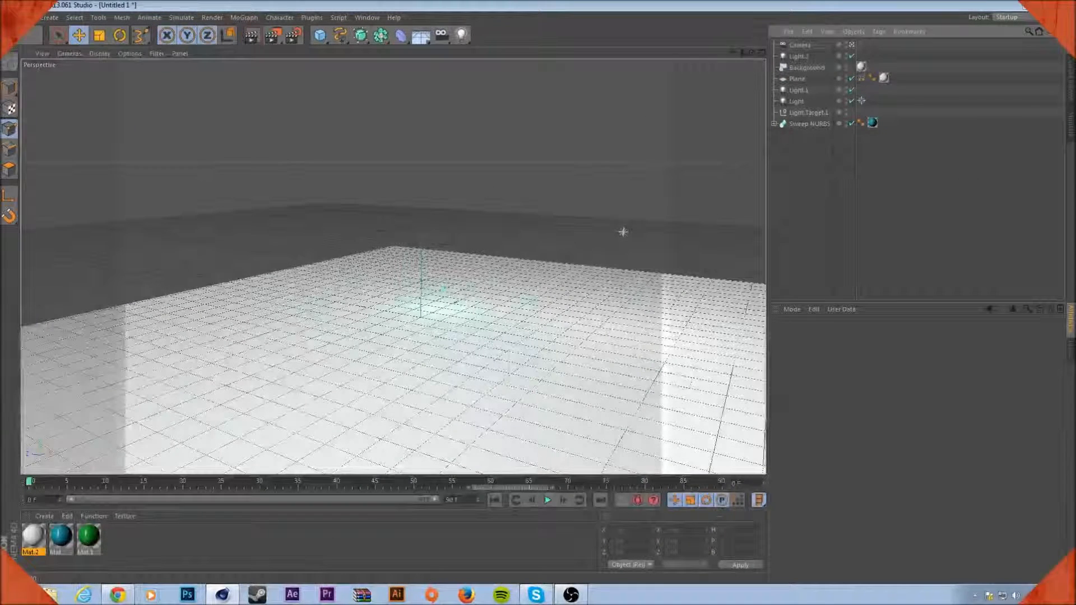
# - Create a new empty project and show the Top view full-size
pyautogui.click(10, 18)
pyautogui.click(29, 32)
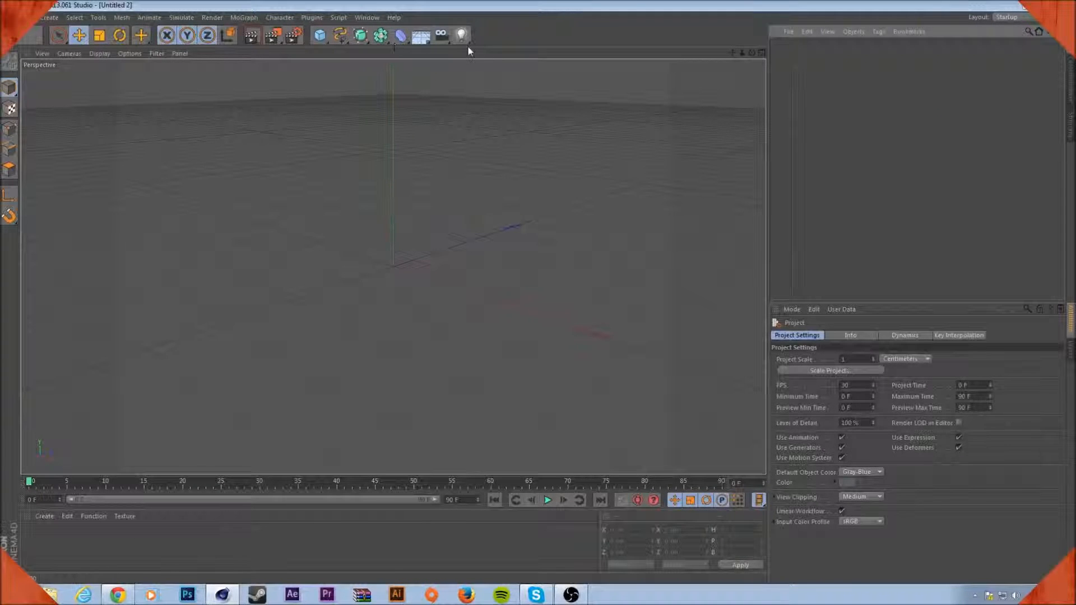
pyautogui.click(760, 53)
pyautogui.click(762, 52)
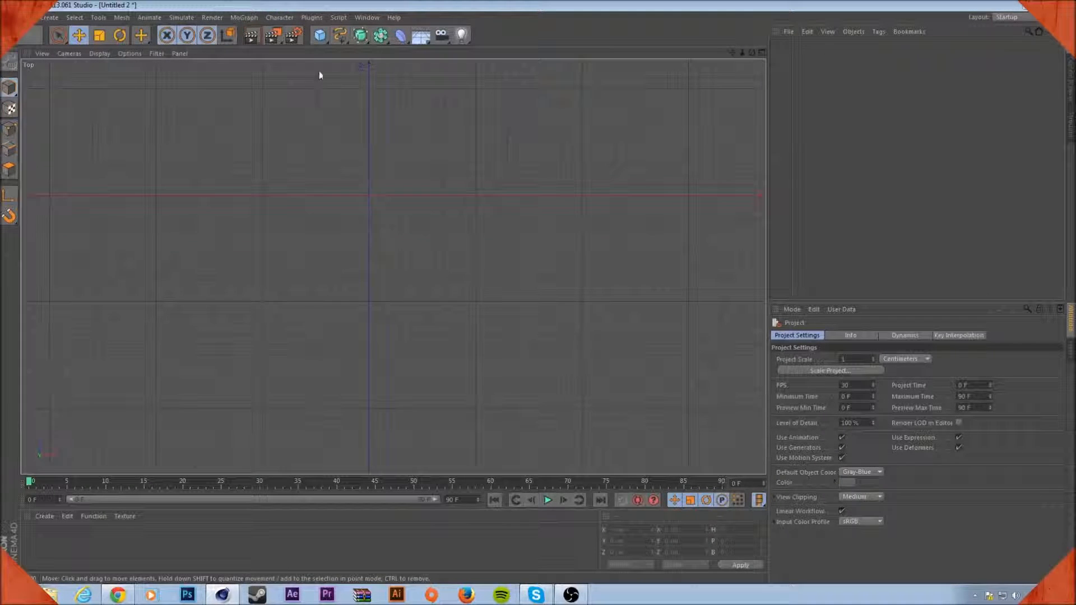
# - Start a B-Spline in the Top view with points at about X -1285, Z -1609 cm and X 1447, Z 106 cm
pyautogui.moveTo(340, 35); pyautogui.dragTo(507, 51)
pyautogui.moveTo(342, 41); pyautogui.dragTo(505, 50)
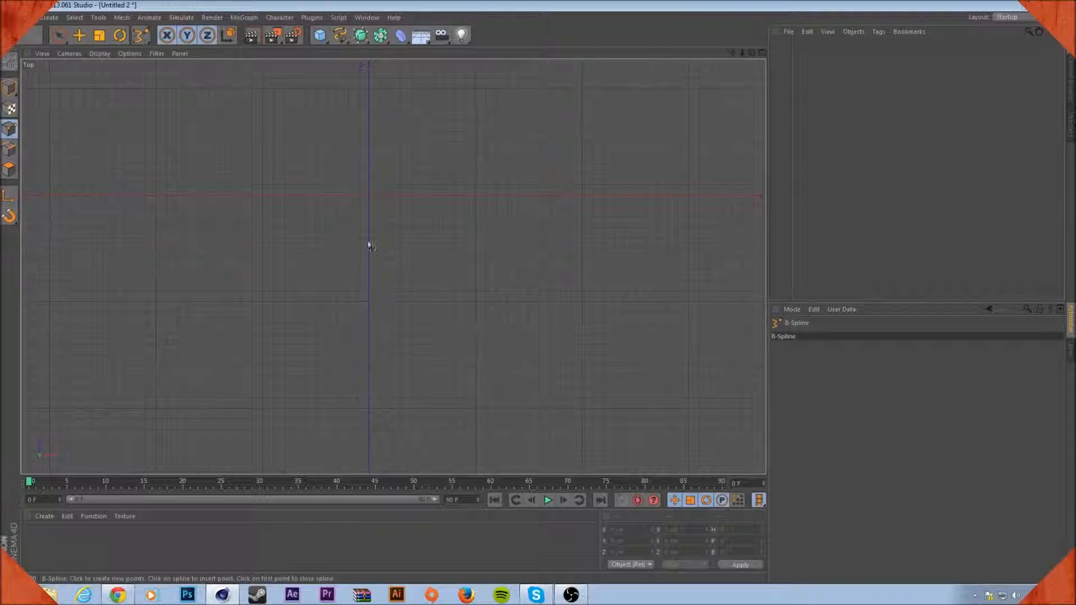
pyautogui.keyDown('alt'); pyautogui.moveTo(418, 214); pyautogui.dragTo(435, 264, button='middle'); pyautogui.keyUp('alt')
pyautogui.scroll(-1, 432, 263)
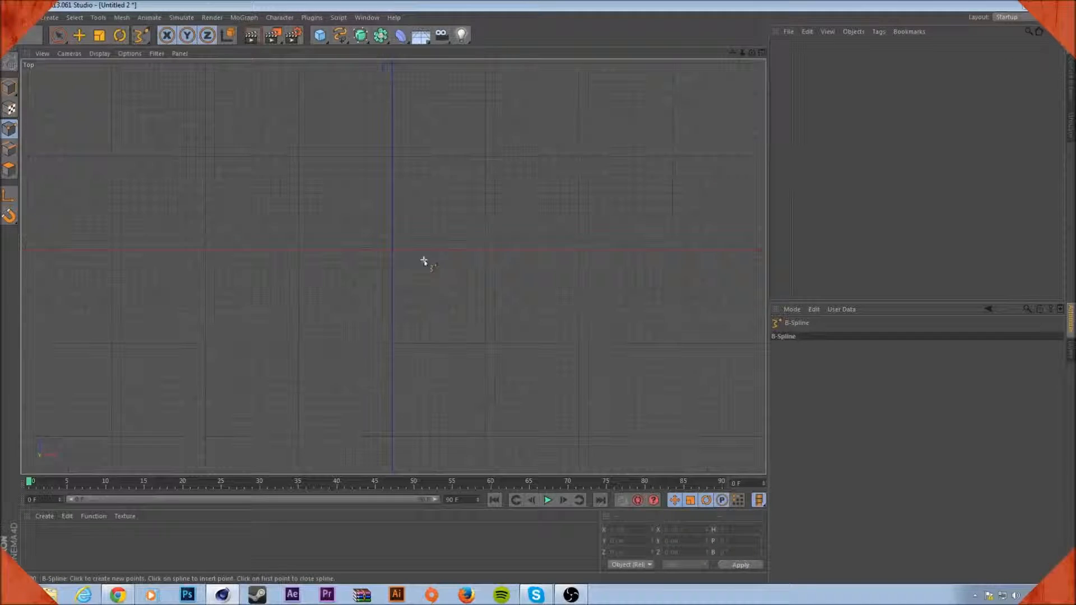
pyautogui.keyDown('alt'); pyautogui.moveTo(431, 226); pyautogui.dragTo(432, 241, button='middle'); pyautogui.keyUp('alt')
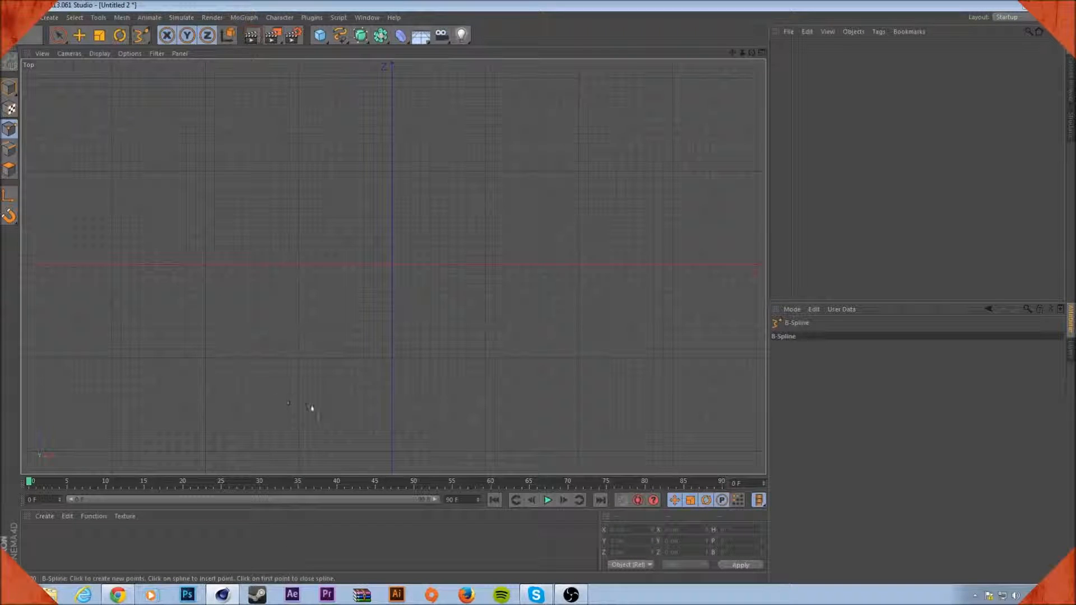
pyautogui.click(272, 415)
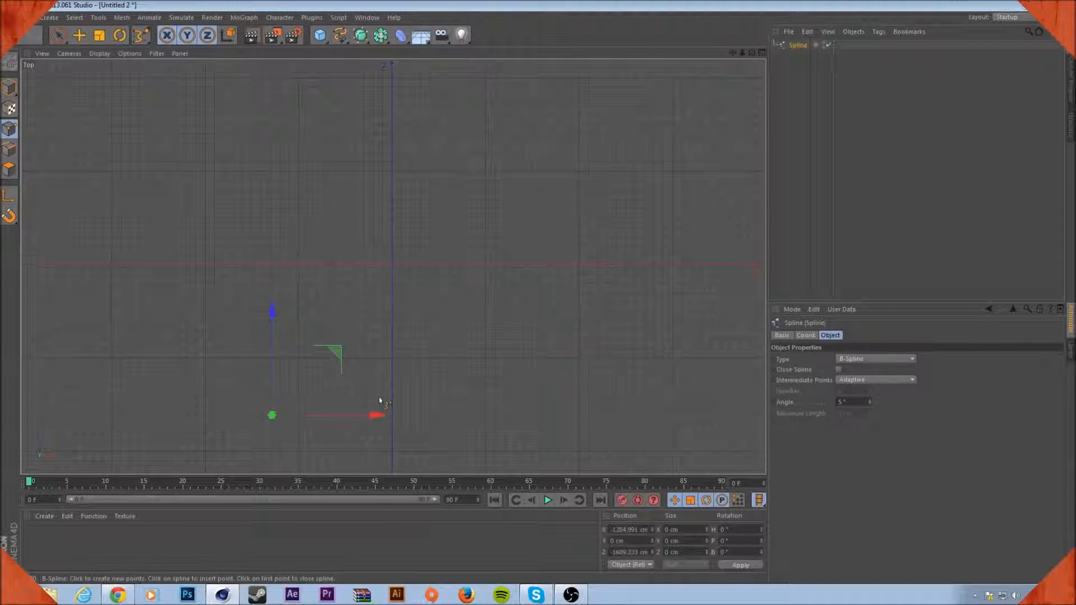
pyautogui.click(526, 254)
pyautogui.moveTo(457, 181); pyautogui.dragTo(422, 218)
pyautogui.moveTo(337, 122); pyautogui.dragTo(374, 111)
pyautogui.hotkey('ctrl', 'z')
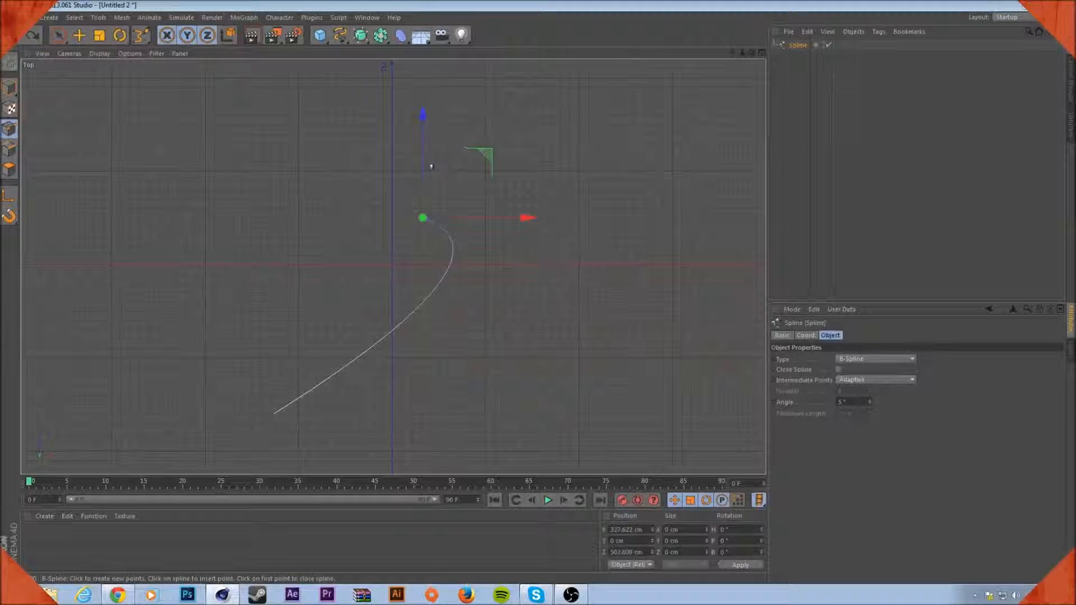
pyautogui.moveTo(365, 129); pyautogui.dragTo(474, 89)
pyautogui.hotkey('ctrl', 'z')
pyautogui.hotkey('ctrl', 'z')
pyautogui.hotkey('ctrl', 'z')
pyautogui.moveTo(397, 172)
pyautogui.mouseDown()
pyautogui.moveTo(394, 140)
pyautogui.moveTo(403, 175)
pyautogui.moveTo(400, 166)
pyautogui.mouseUp()
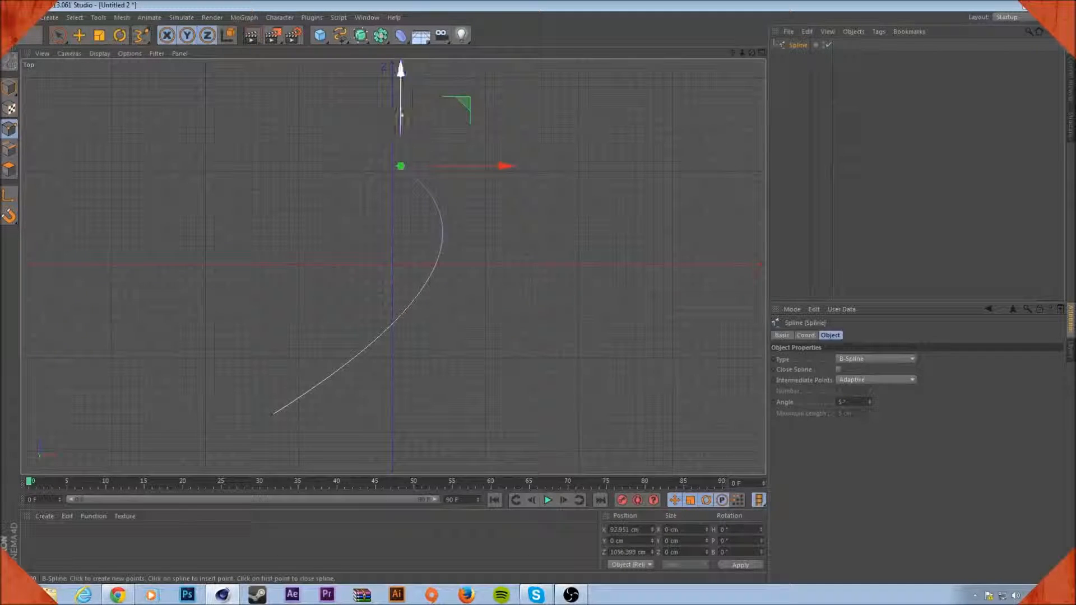
pyautogui.keyDown('alt'); pyautogui.moveTo(516, 113); pyautogui.dragTo(514, 201, button='middle'); pyautogui.keyUp('alt')
pyautogui.moveTo(406, 82); pyautogui.dragTo(327, 110)
pyautogui.hotkey('ctrl', 'z')
pyautogui.hotkey('ctrl', 'z')
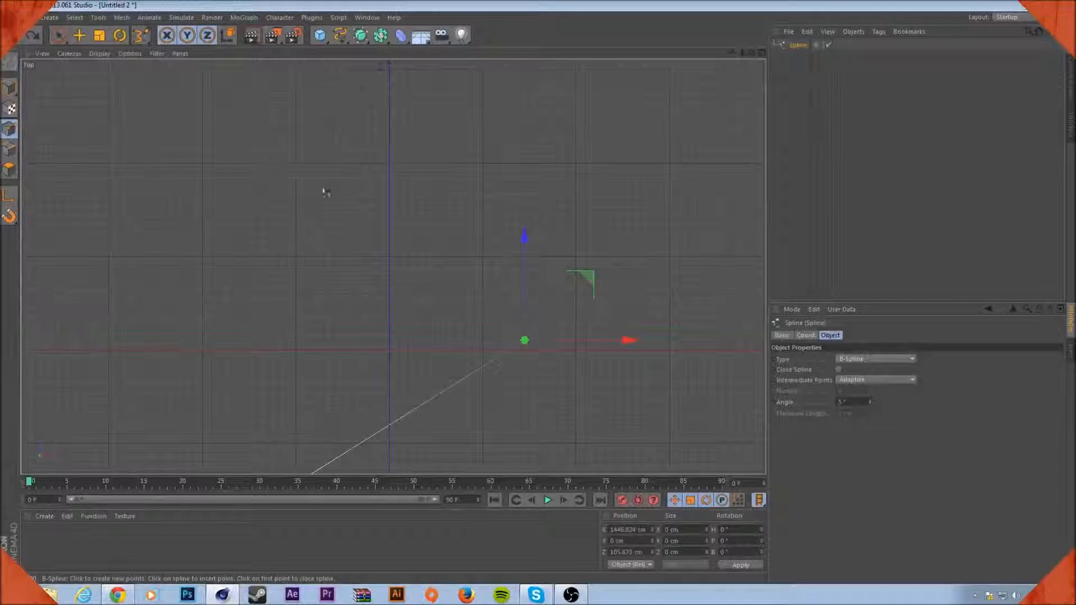
# - Complete the B-Spline as an S-curve about 2732 cm wide and 4393 cm long, and return to model mode with the Move tool
pyautogui.moveTo(328, 217); pyautogui.dragTo(286, 209)
pyautogui.moveTo(396, 84); pyautogui.dragTo(505, 91)
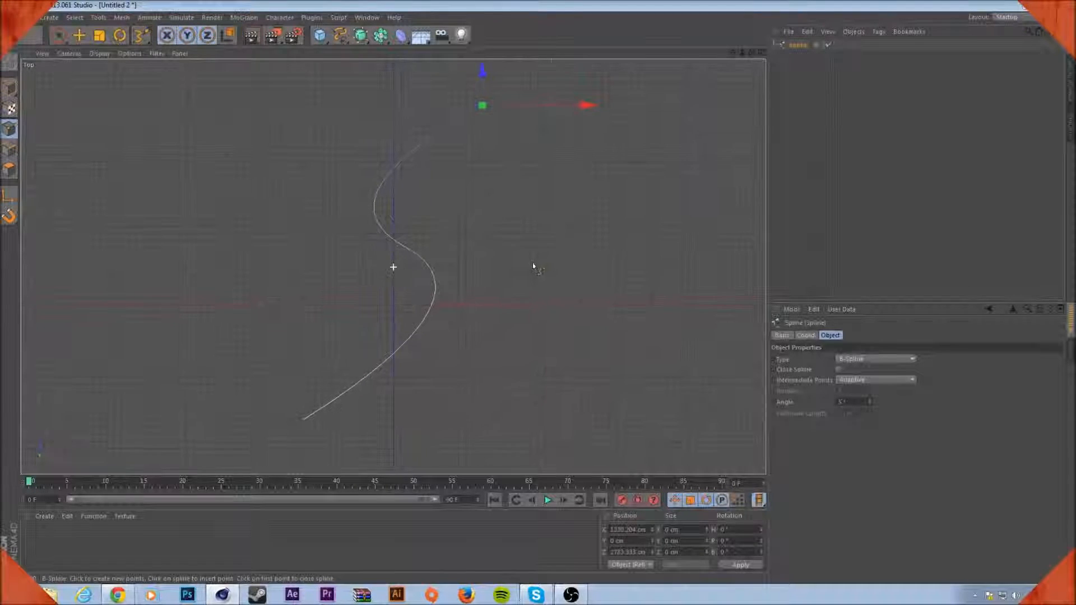
pyautogui.click(9, 87)
pyautogui.click(79, 36)
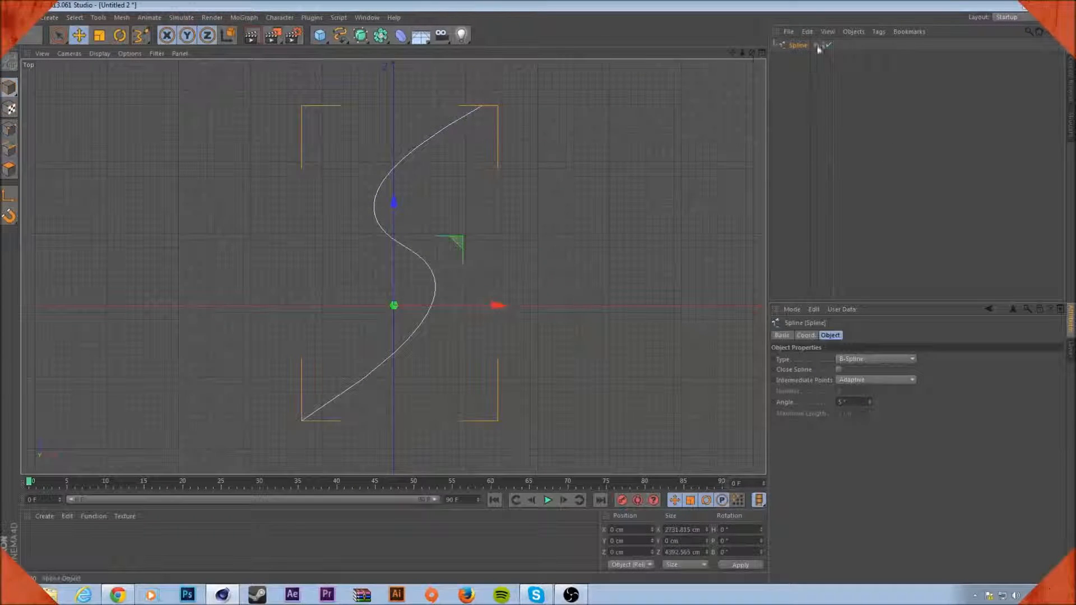
# - Show the Perspective view full-size and examine the S-shaped spline from a low angle
pyautogui.click(760, 53)
pyautogui.click(390, 51)
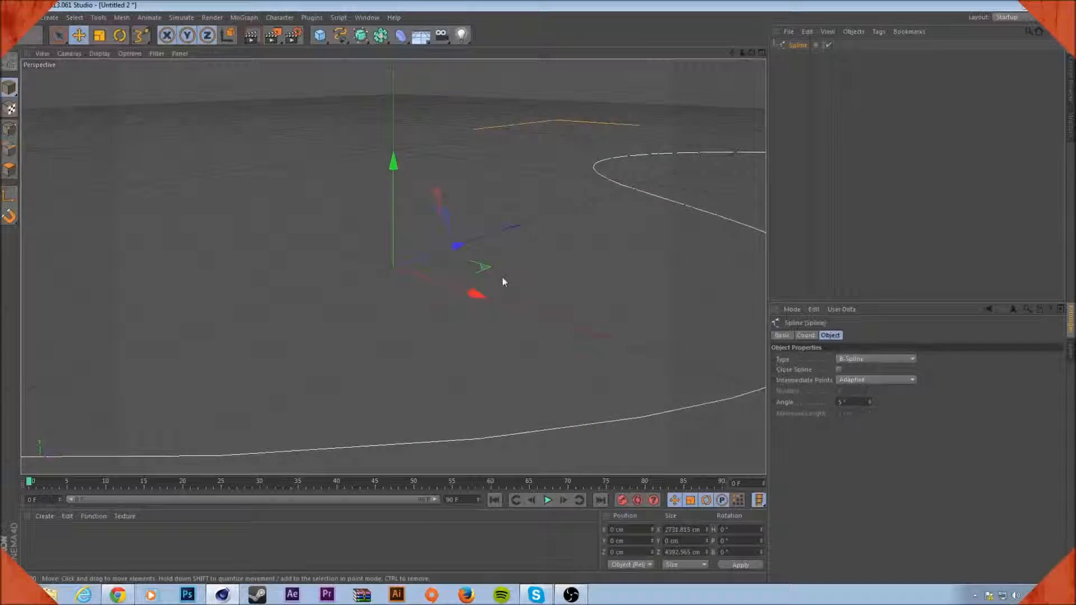
pyautogui.scroll(-3, 503, 278)
pyautogui.keyDown('alt'); pyautogui.moveTo(576, 324); pyautogui.dragTo(542, 289); pyautogui.keyUp('alt')
pyautogui.keyDown('alt'); pyautogui.moveTo(668, 211); pyautogui.dragTo(396, 292); pyautogui.keyUp('alt')
pyautogui.keyDown('alt'); pyautogui.moveTo(635, 210); pyautogui.dragTo(504, 283); pyautogui.keyUp('alt')
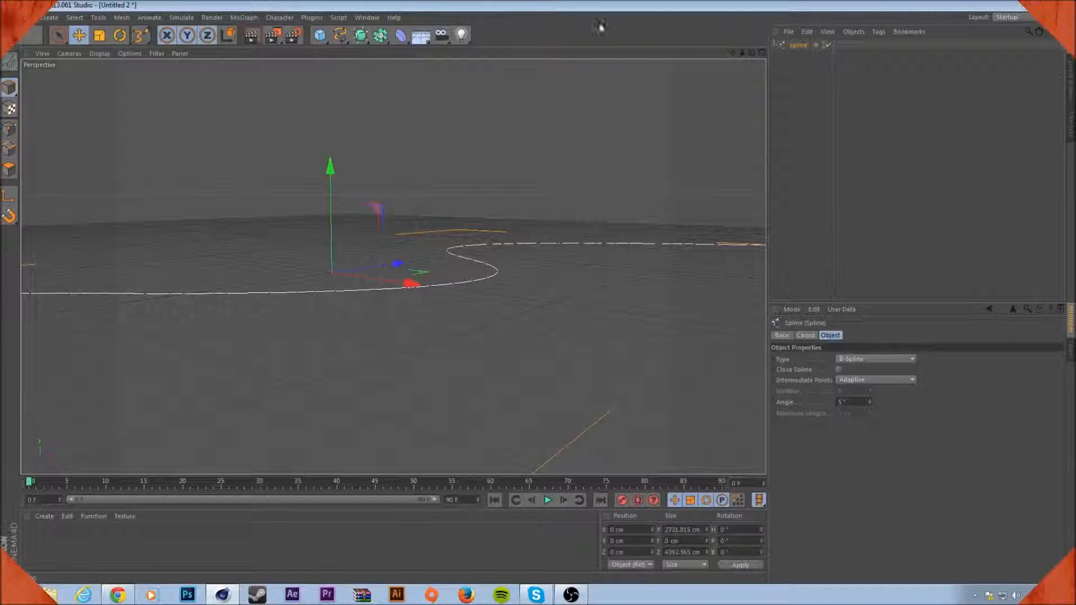
pyautogui.click(762, 53)
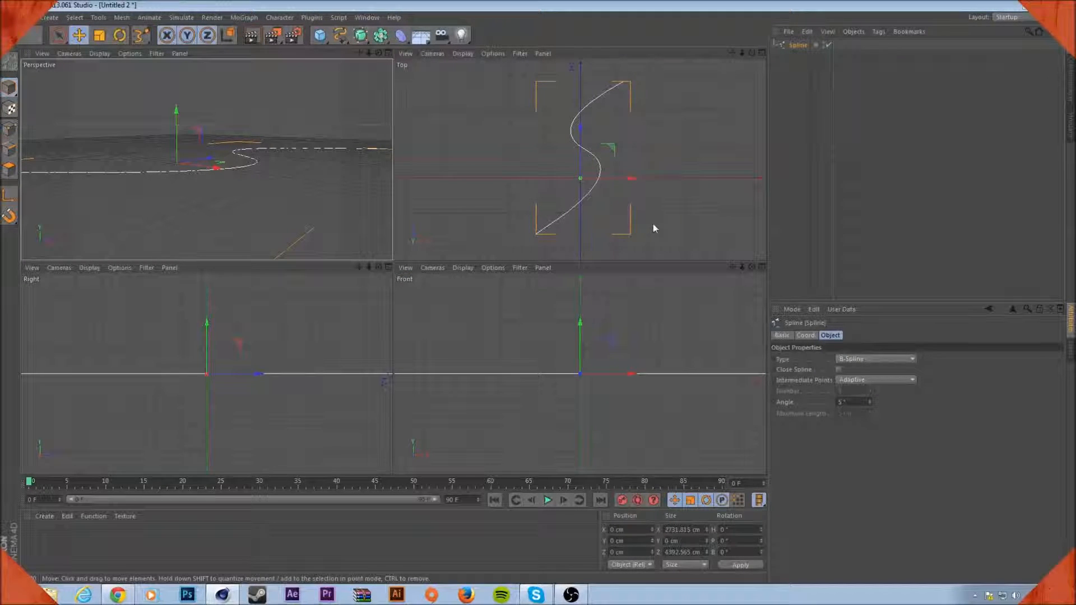
pyautogui.click(387, 53)
# - Add a Sweep NURBS and make the S-shaped spline its child
pyautogui.click(361, 35)
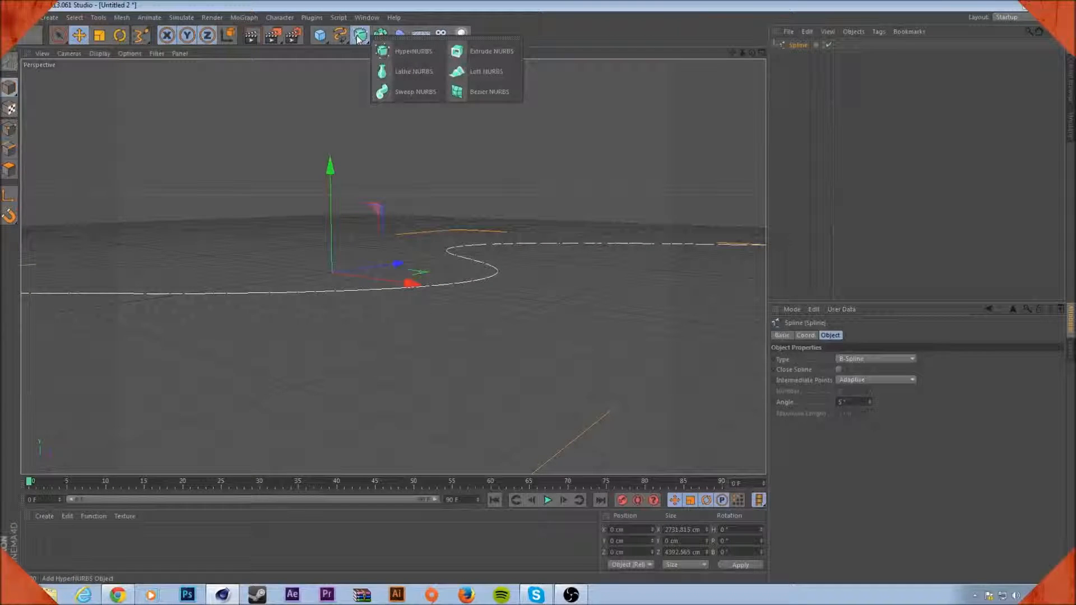
pyautogui.click(413, 90)
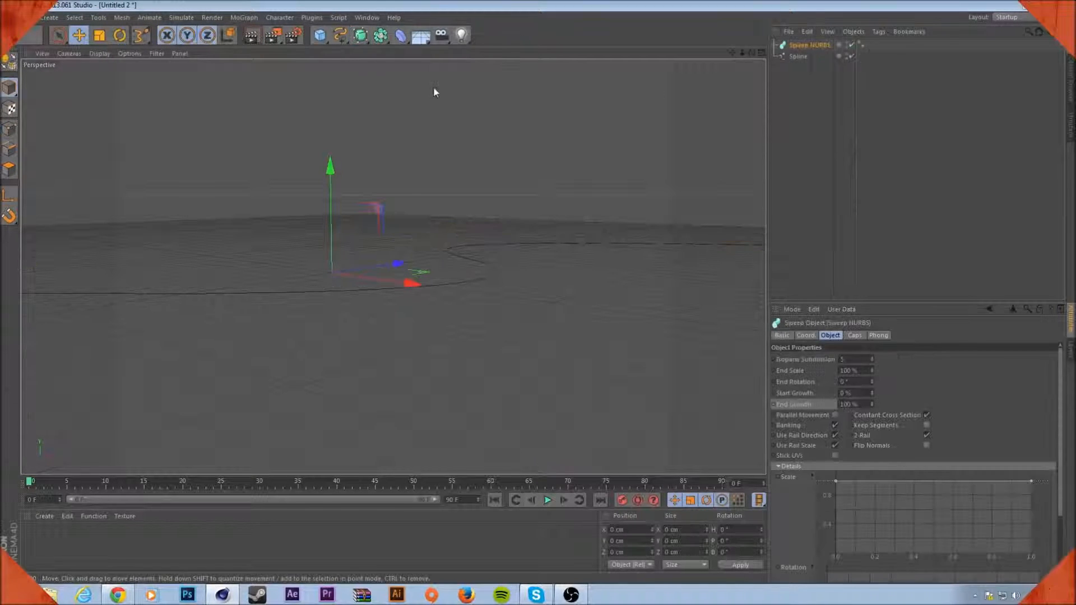
pyautogui.moveTo(798, 55); pyautogui.dragTo(798, 46)
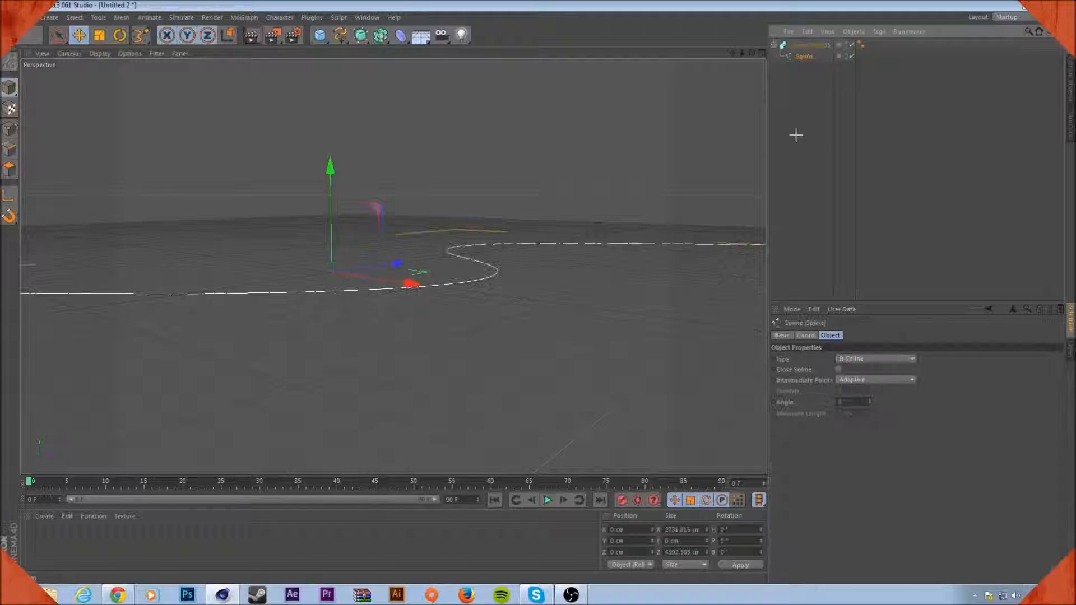
pyautogui.click(792, 133)
# - Add a Star spline and scale it down to about 51 cm inner and 103 cm outer radius
pyautogui.click(338, 39)
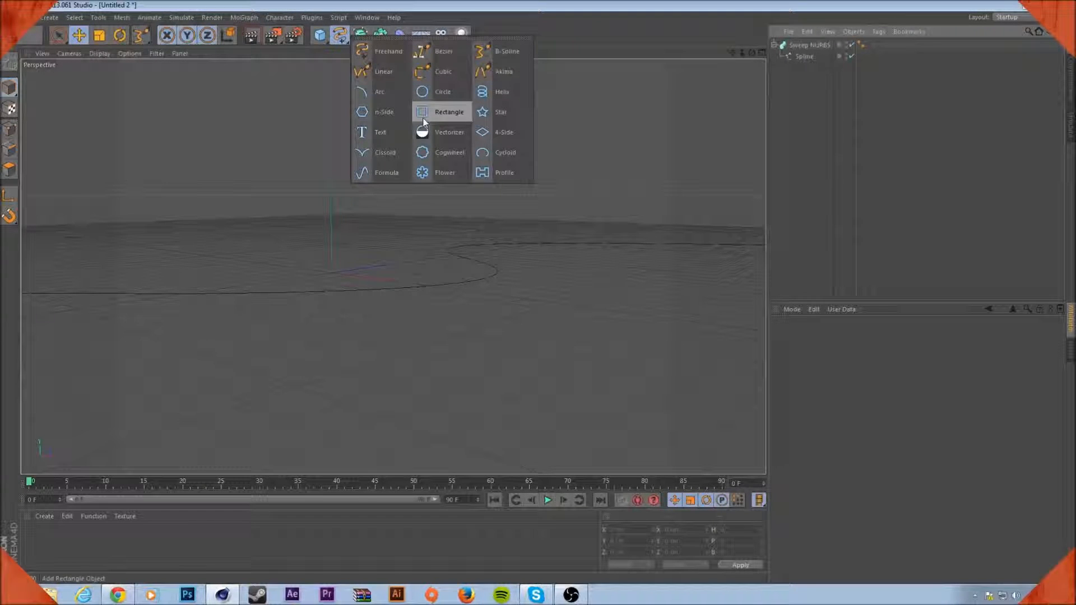
pyautogui.click(499, 118)
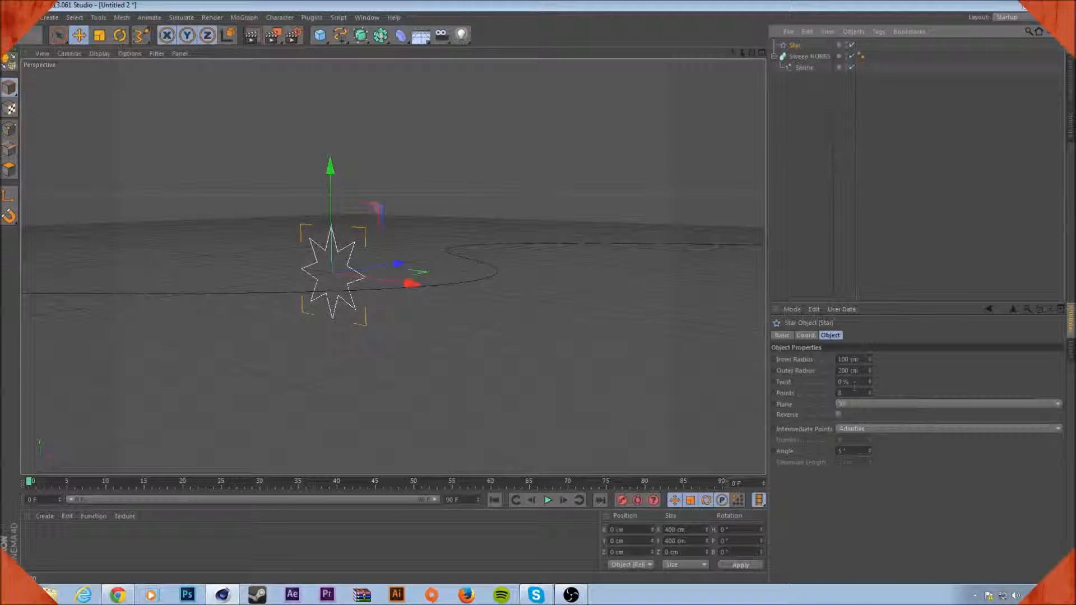
pyautogui.press('t')
pyautogui.moveTo(605, 173); pyautogui.dragTo(446, 275)
pyautogui.click(908, 170)
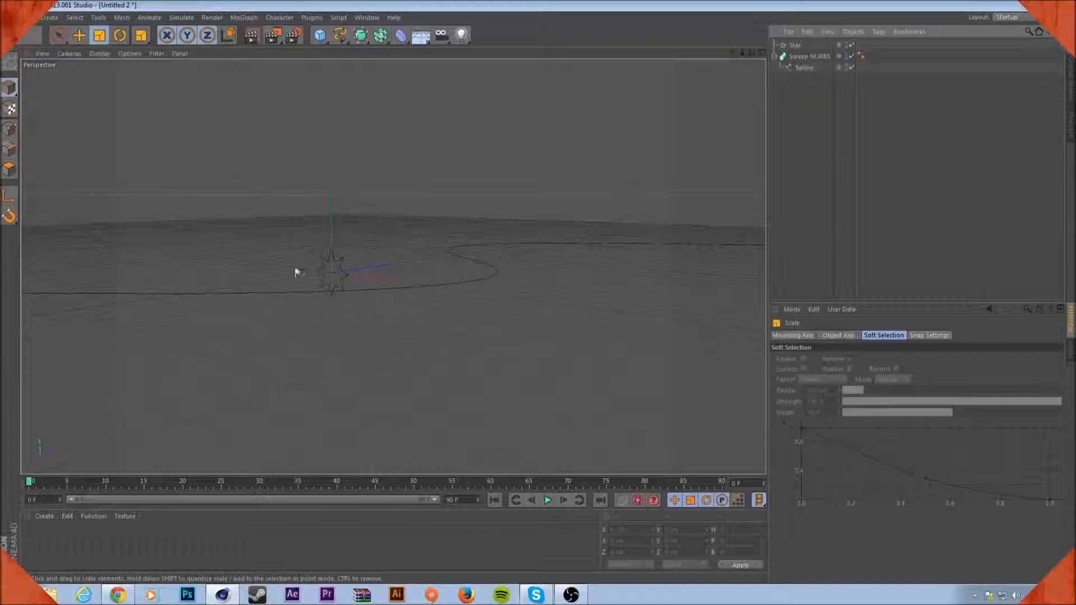
# - Place the star inside the Sweep NURBS above the S-shaped spline so it acts as the sweep profile
pyautogui.keyDown('alt'); pyautogui.moveTo(385, 279); pyautogui.dragTo(423, 314); pyautogui.keyUp('alt')
pyautogui.moveTo(795, 44); pyautogui.dragTo(797, 65)
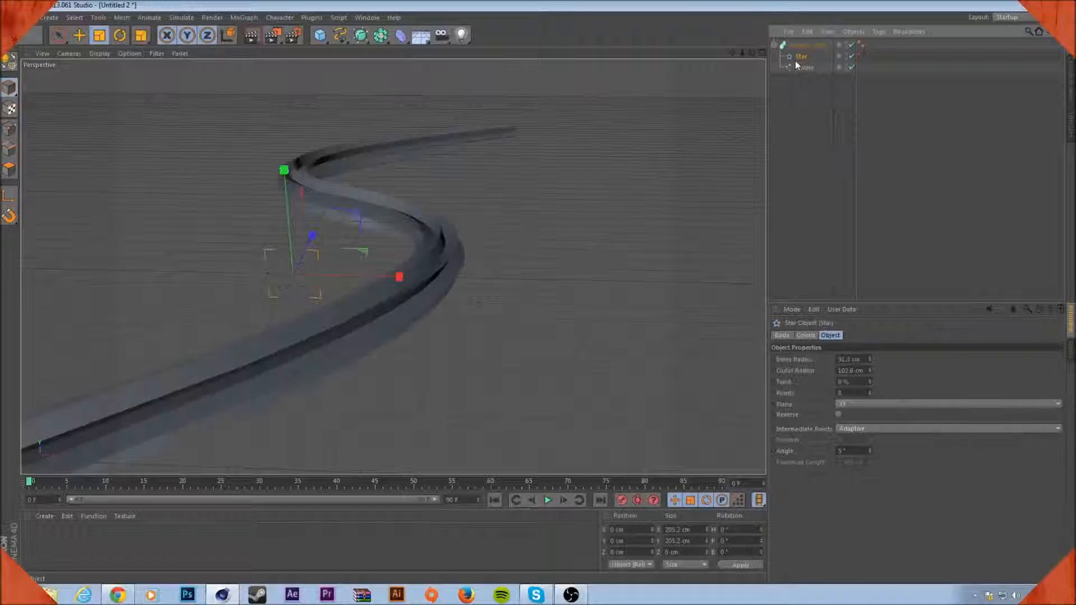
pyautogui.click(845, 156)
pyautogui.keyDown('alt'); pyautogui.moveTo(516, 257); pyautogui.dragTo(286, 329); pyautogui.keyUp('alt')
pyautogui.moveTo(799, 57)
pyautogui.mouseDown()
pyautogui.moveTo(802, 71)
pyautogui.moveTo(803, 49)
pyautogui.mouseUp()
# - Set the star to 7 points and try the ZY and XZ planes for it before going back to XY
pyautogui.keyDown('alt'); pyautogui.moveTo(540, 251); pyautogui.dragTo(750, 314); pyautogui.keyUp('alt')
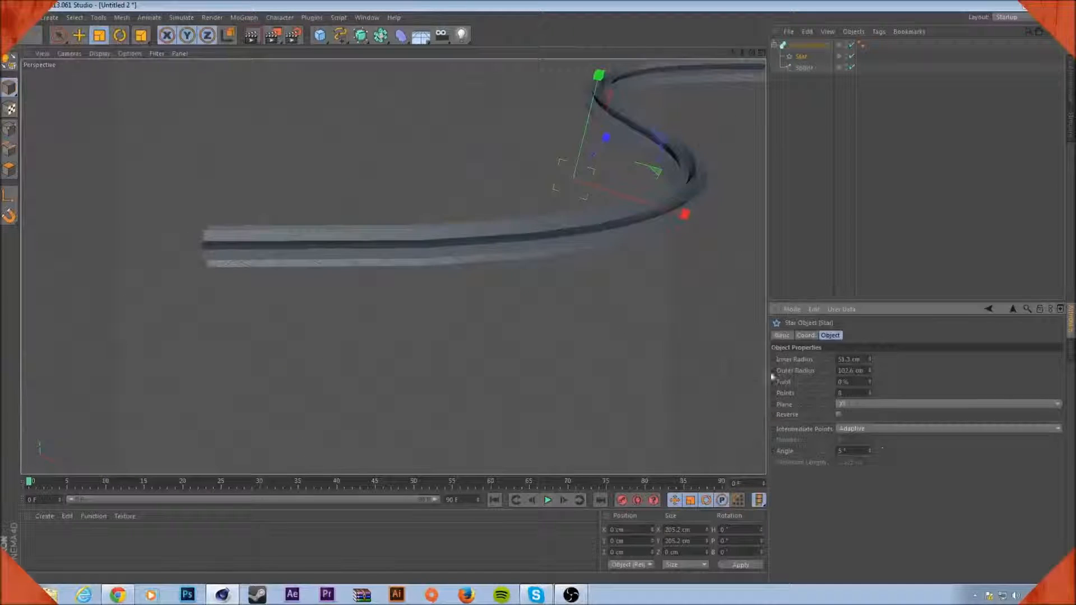
pyautogui.keyDown('alt'); pyautogui.moveTo(639, 293); pyautogui.dragTo(610, 327, button='middle'); pyautogui.keyUp('alt')
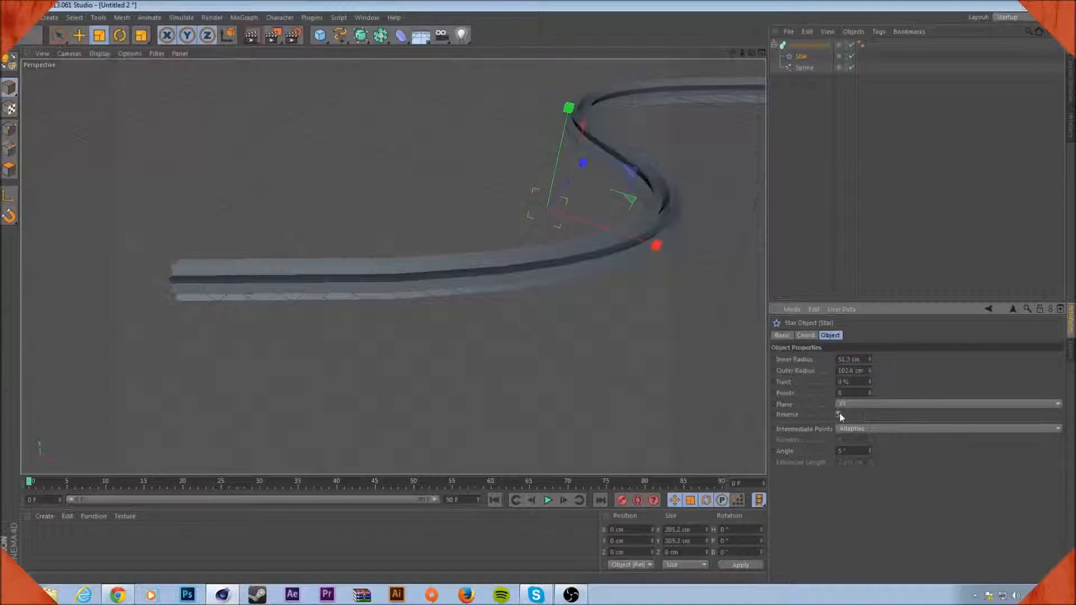
pyautogui.click(871, 404)
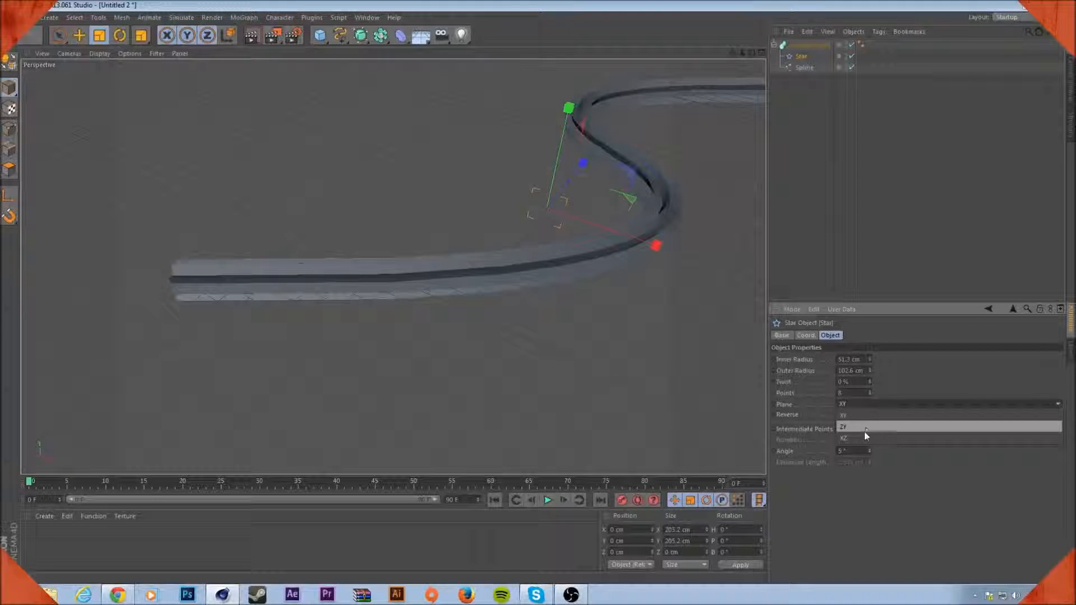
pyautogui.click(865, 429)
pyautogui.click(871, 401)
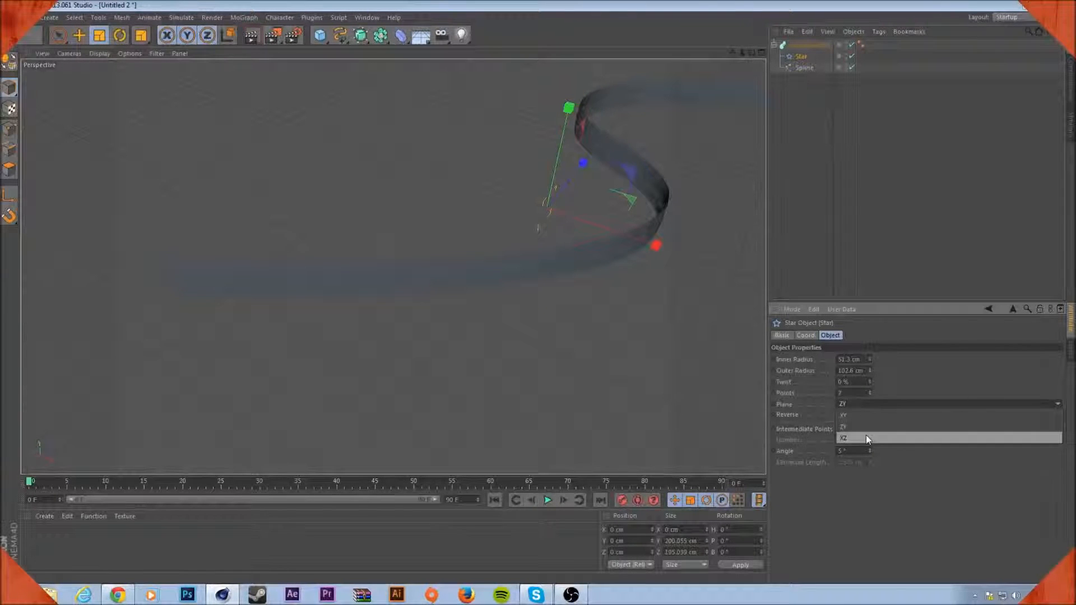
pyautogui.click(866, 437)
pyautogui.click(876, 402)
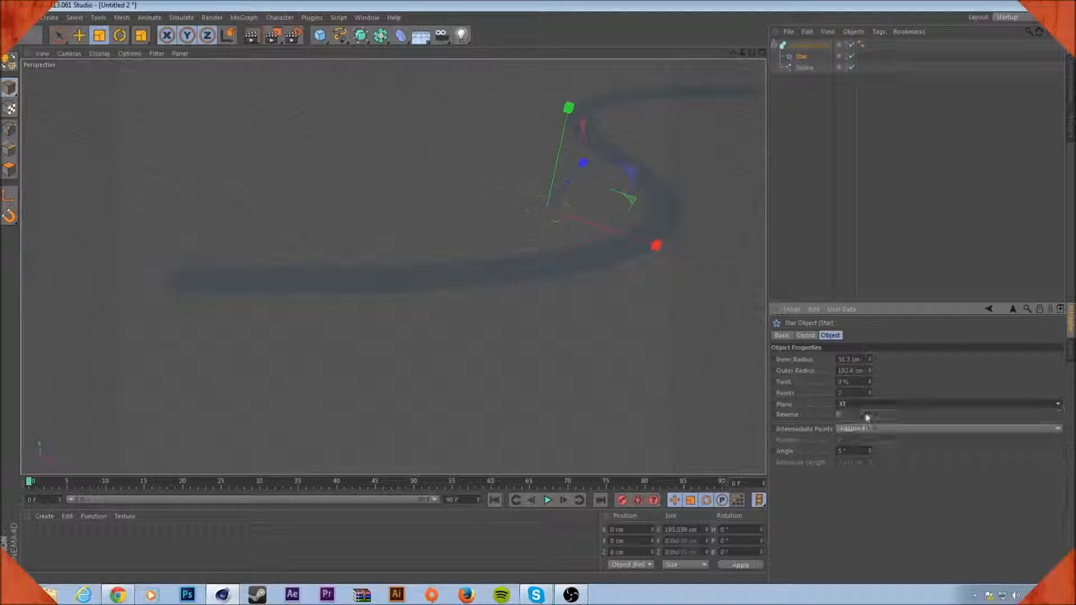
pyautogui.click(865, 413)
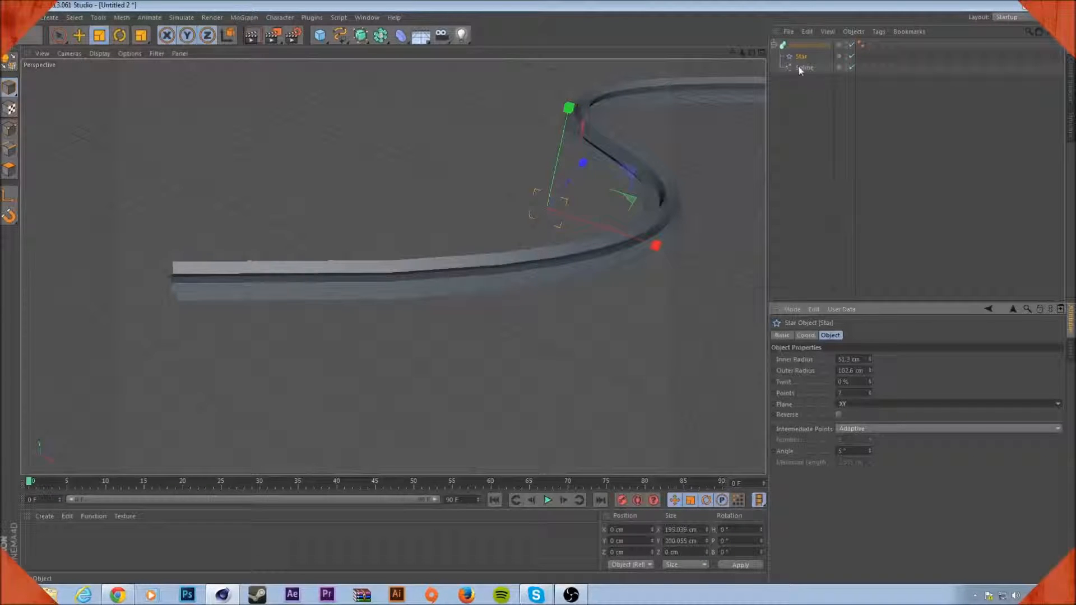
# - Try the Close Spline option on the sweep path and turn it off again
pyautogui.click(807, 44)
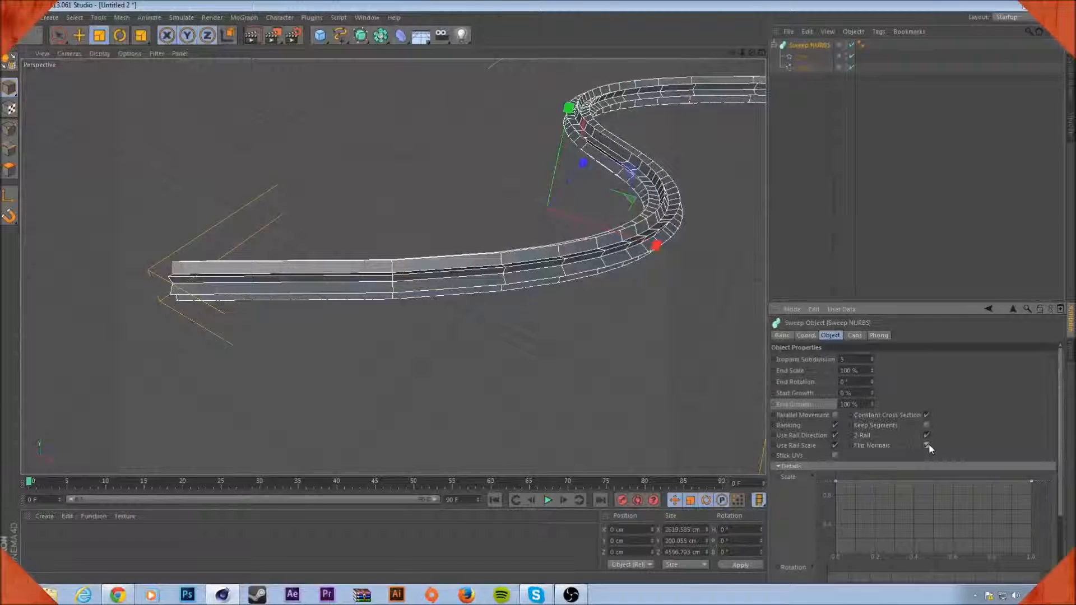
pyautogui.click(799, 69)
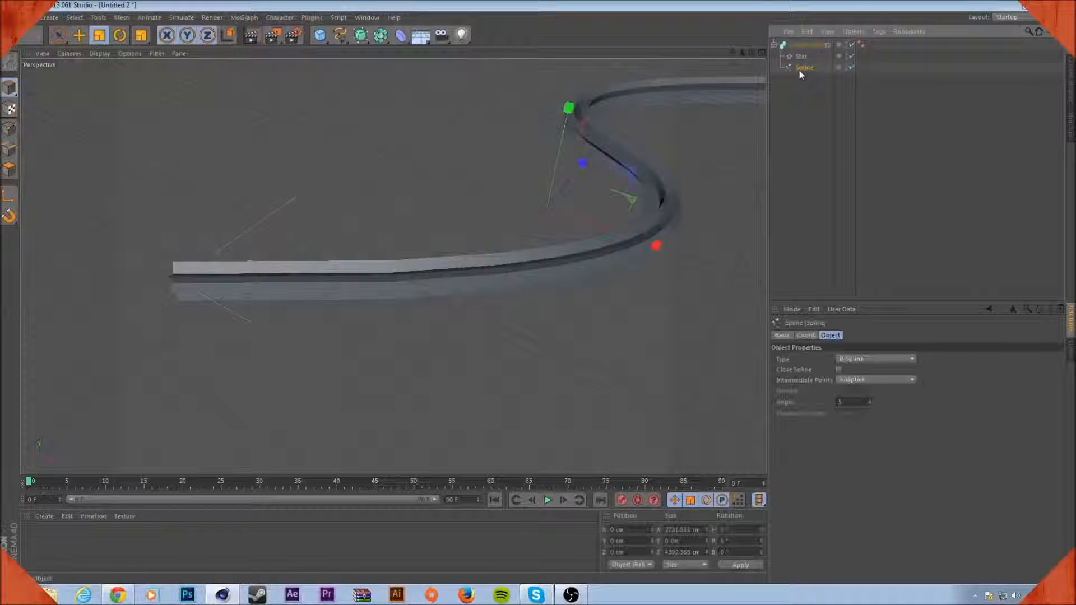
pyautogui.click(839, 369)
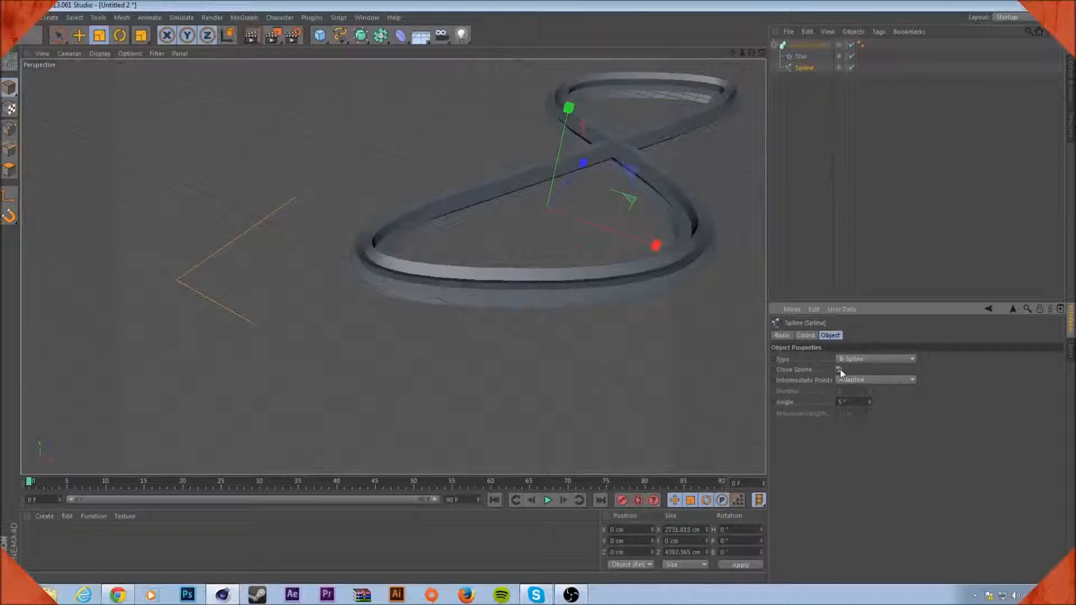
pyautogui.click(838, 369)
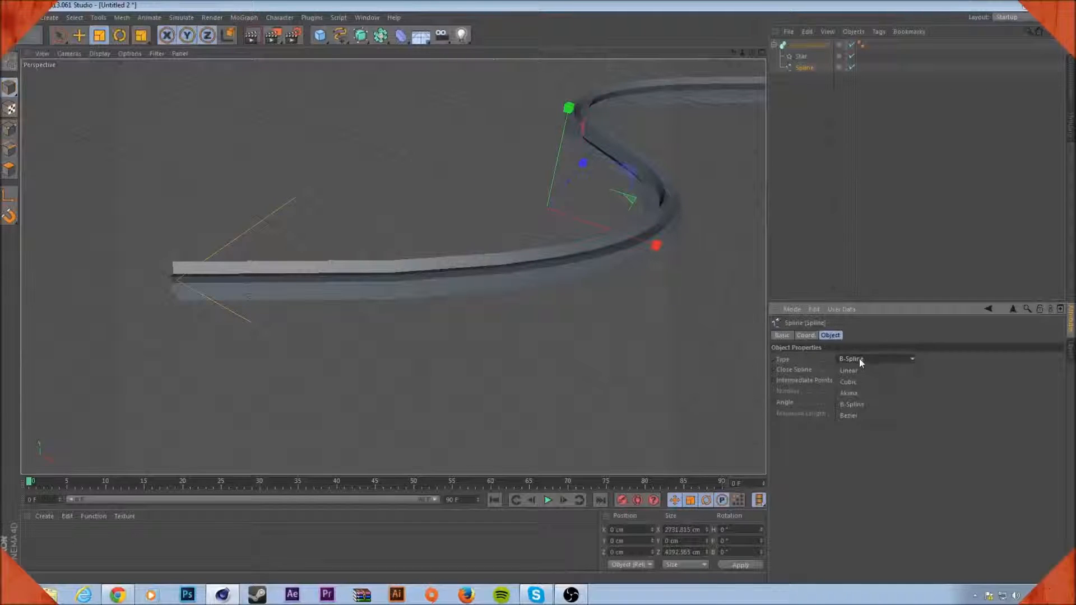
# - Delete the star profile from the Sweep NURBS
pyautogui.click(800, 56)
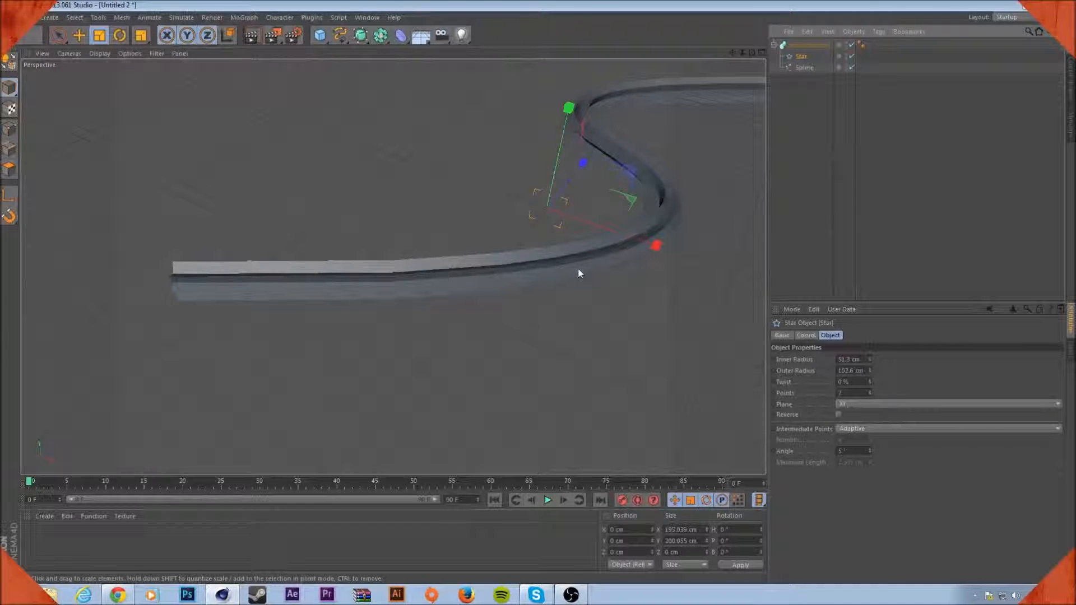
pyautogui.keyDown('alt'); pyautogui.moveTo(486, 310); pyautogui.dragTo(601, 259); pyautogui.keyUp('alt')
pyautogui.press('Delete')
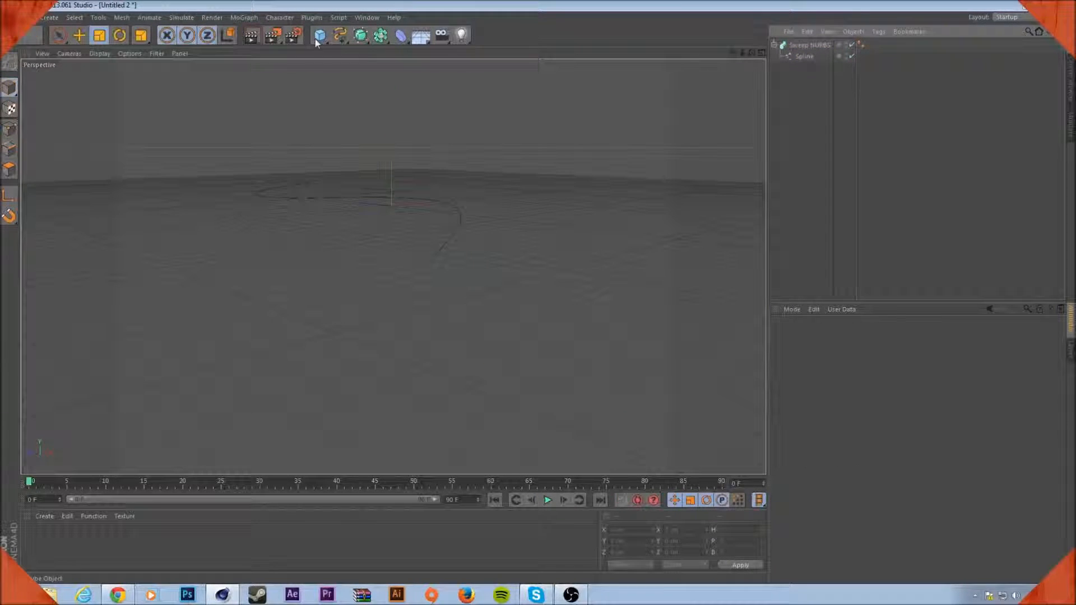
# - Add an H-Shape Profile spline and place it inside the Sweep NURBS above the S-shaped spline as the sweep profile
pyautogui.click(340, 38)
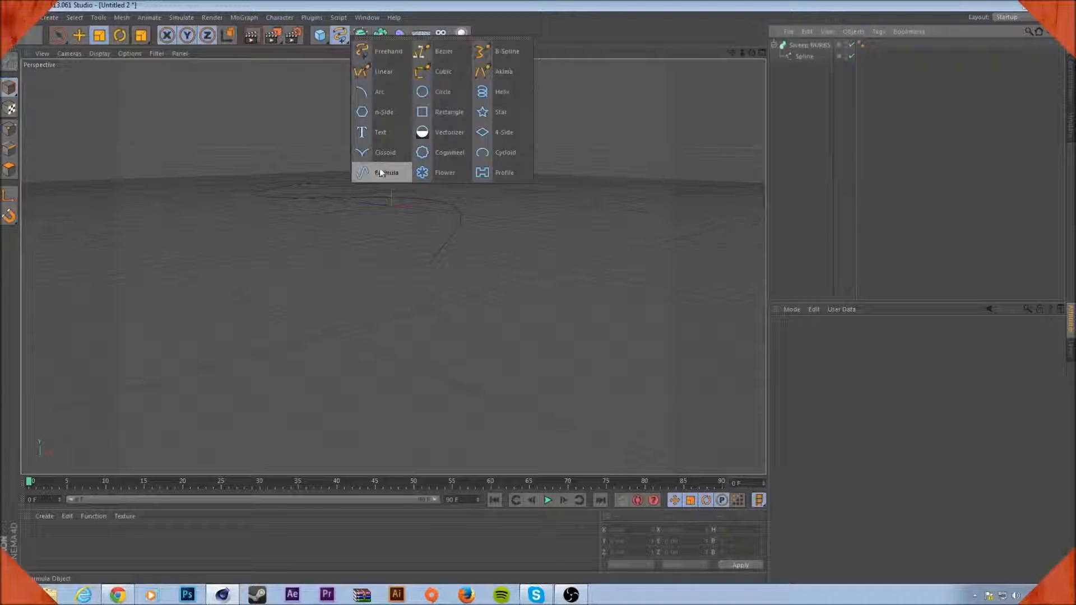
pyautogui.click(503, 173)
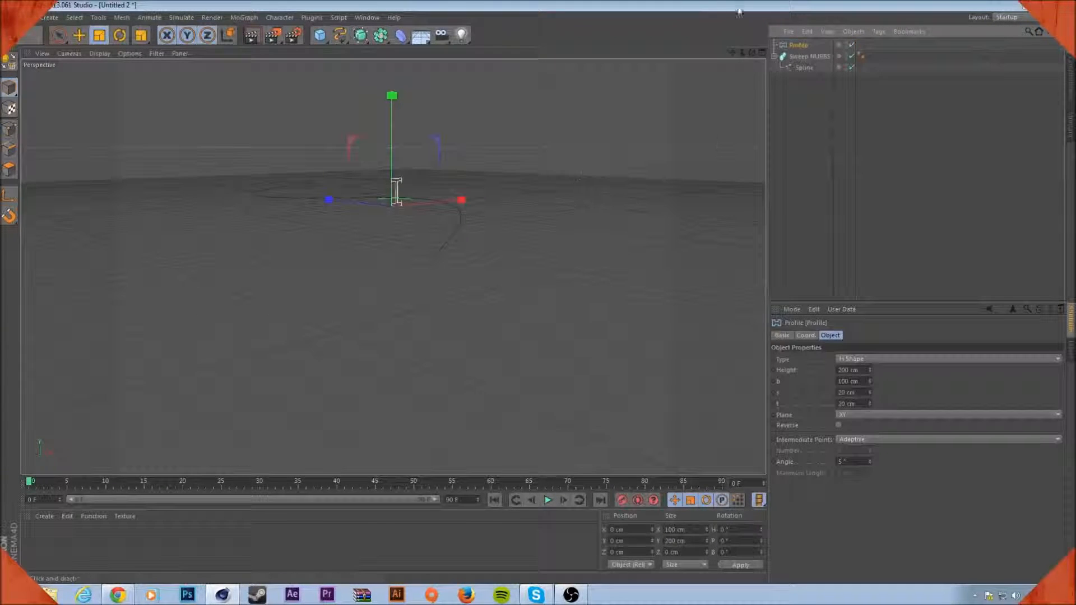
pyautogui.moveTo(799, 59); pyautogui.dragTo(800, 57)
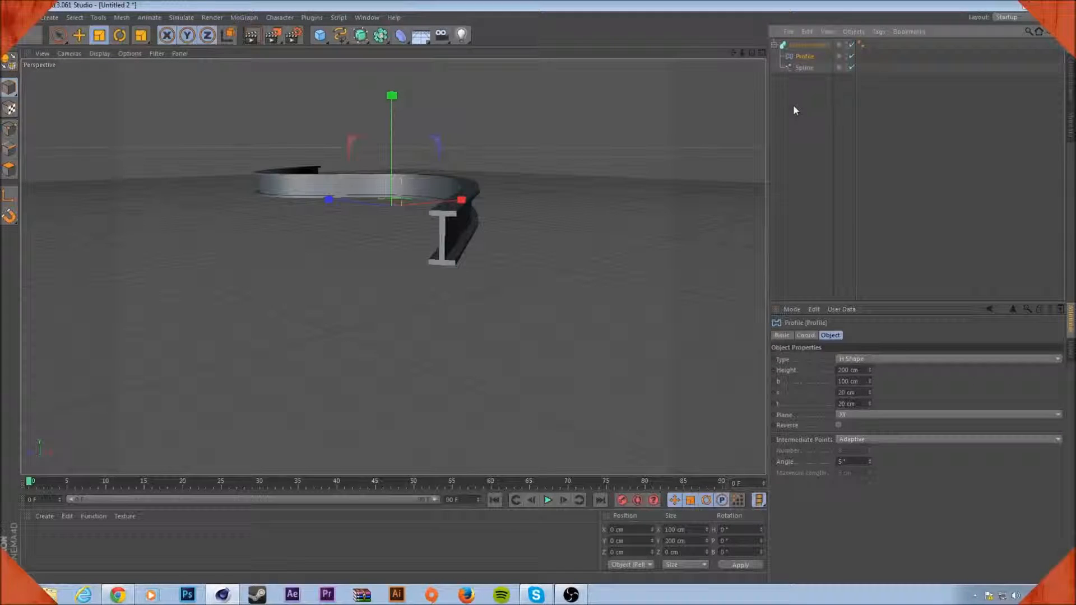
pyautogui.click(794, 106)
pyautogui.keyDown('alt'); pyautogui.moveTo(392, 266); pyautogui.dragTo(552, 193); pyautogui.keyUp('alt')
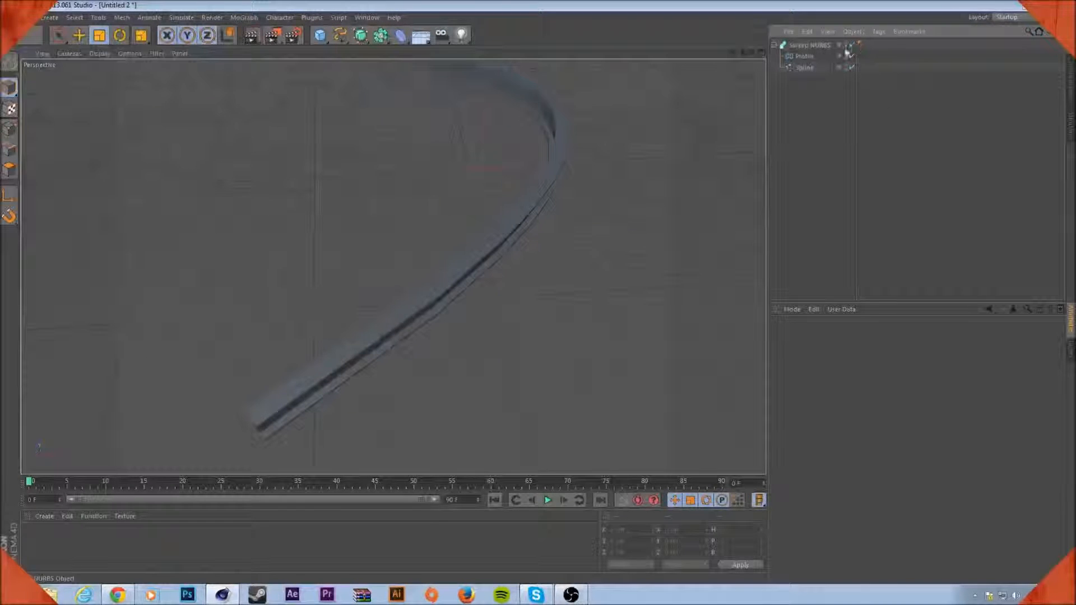
# - Set the Sweep NURBS isoparm subdivision to 25
pyautogui.click(804, 45)
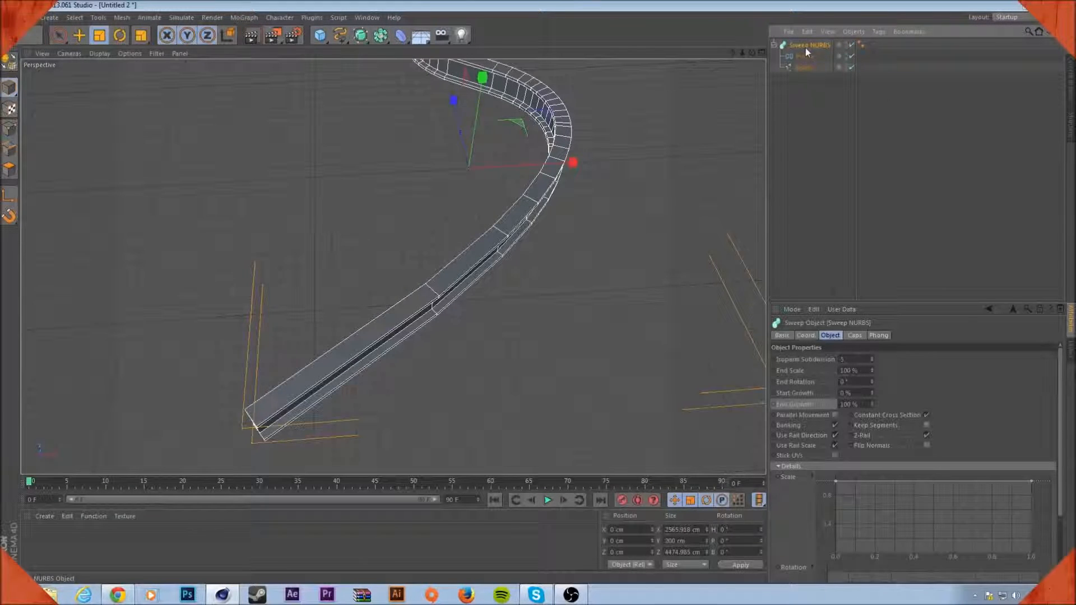
pyautogui.keyDown('alt'); pyautogui.moveTo(627, 120); pyautogui.dragTo(331, 372); pyautogui.keyUp('alt')
pyautogui.keyDown('alt'); pyautogui.moveTo(508, 108); pyautogui.dragTo(541, 268); pyautogui.keyUp('alt')
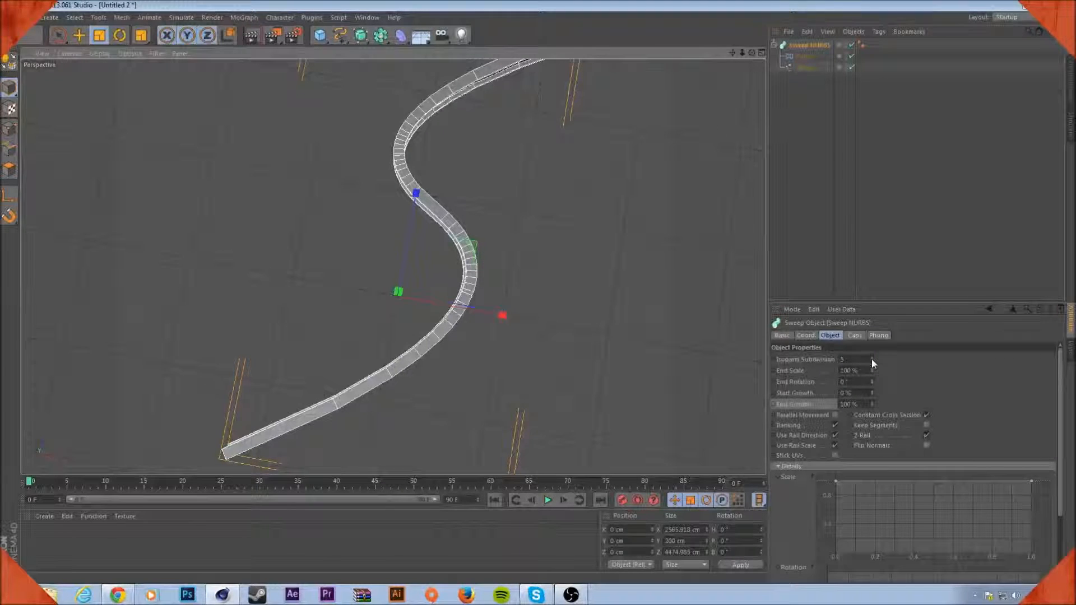
pyautogui.moveTo(872, 359); pyautogui.dragTo(872, 352)
pyautogui.click(802, 229)
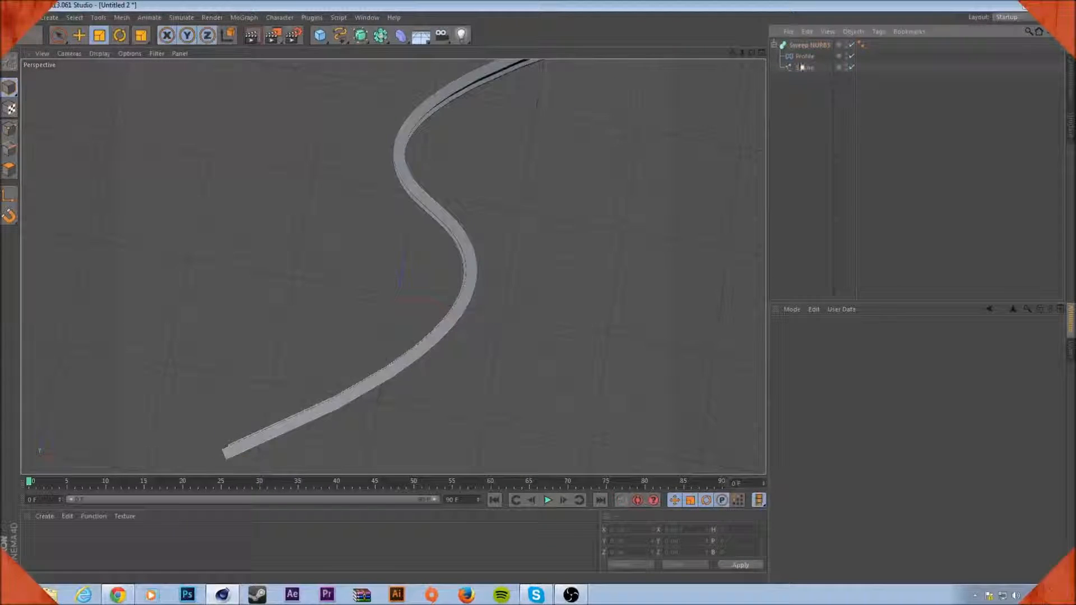
# - Switch the path spline's intermediate points to Uniform and raise their number for a smoother sweep
pyautogui.click(801, 56)
pyautogui.click(804, 68)
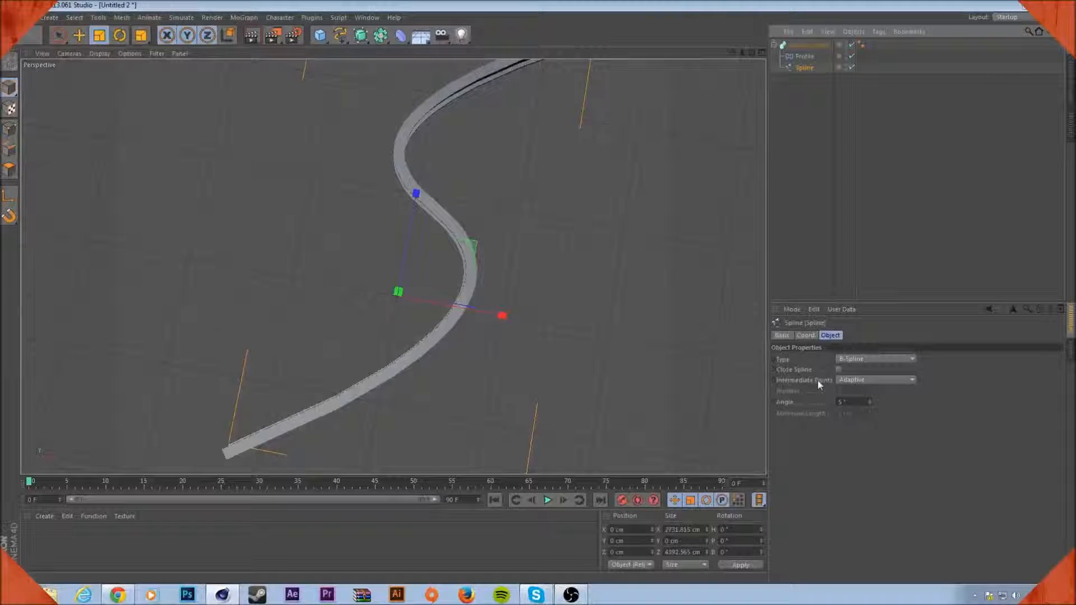
pyautogui.click(859, 381)
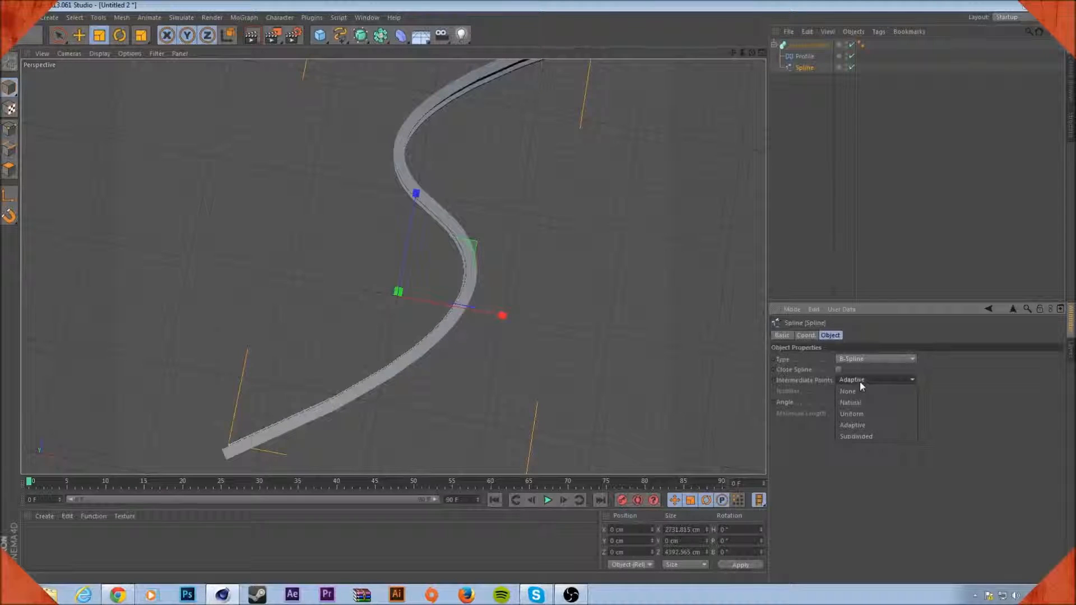
pyautogui.click(866, 413)
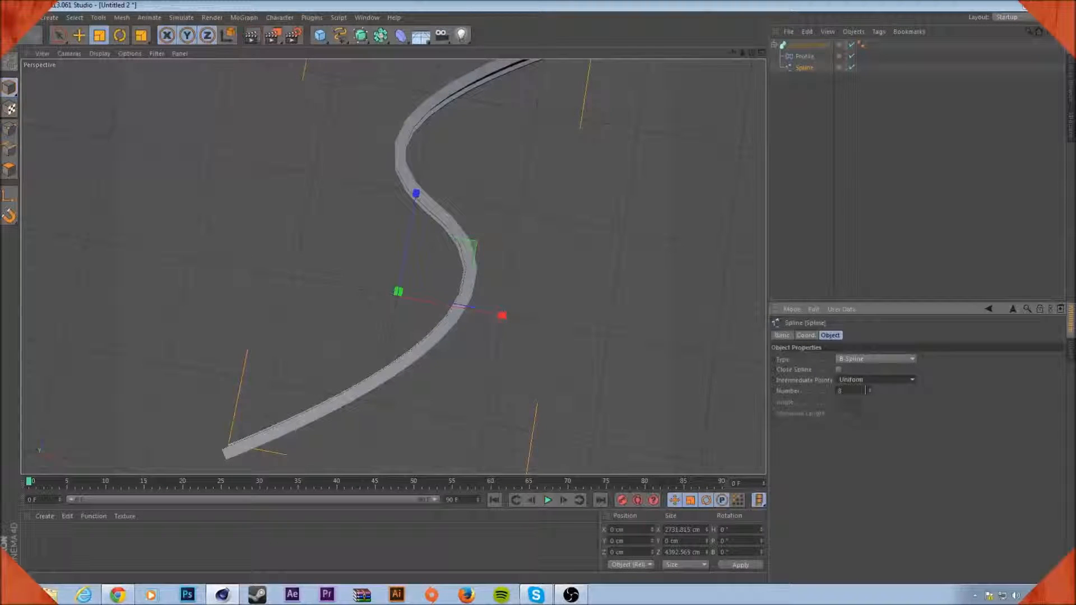
pyautogui.moveTo(870, 390); pyautogui.dragTo(870, 381)
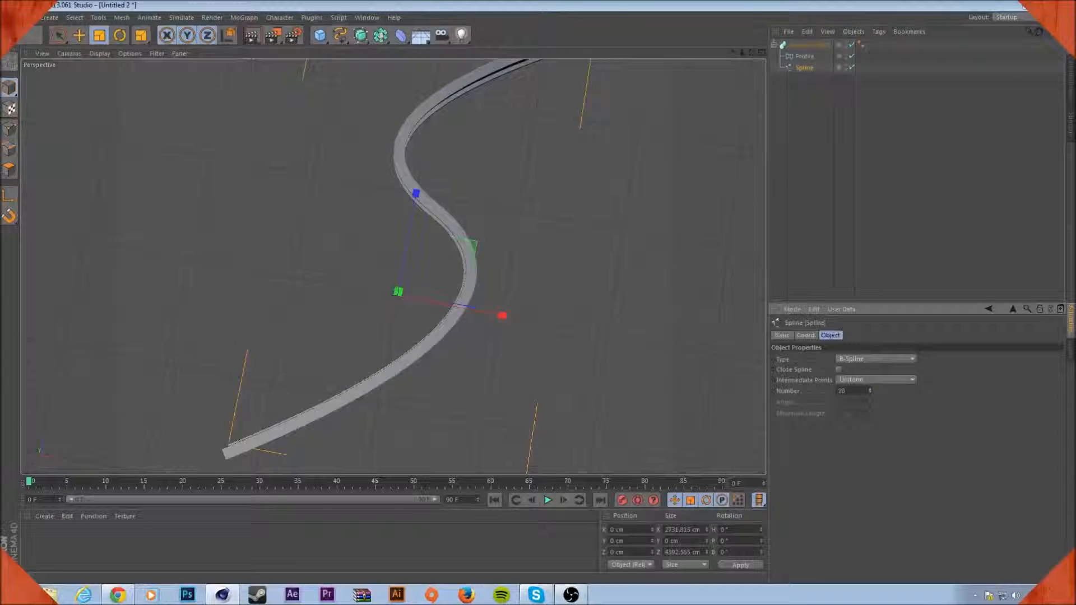
pyautogui.moveTo(846, 233); pyautogui.dragTo(843, 214)
pyautogui.click(807, 44)
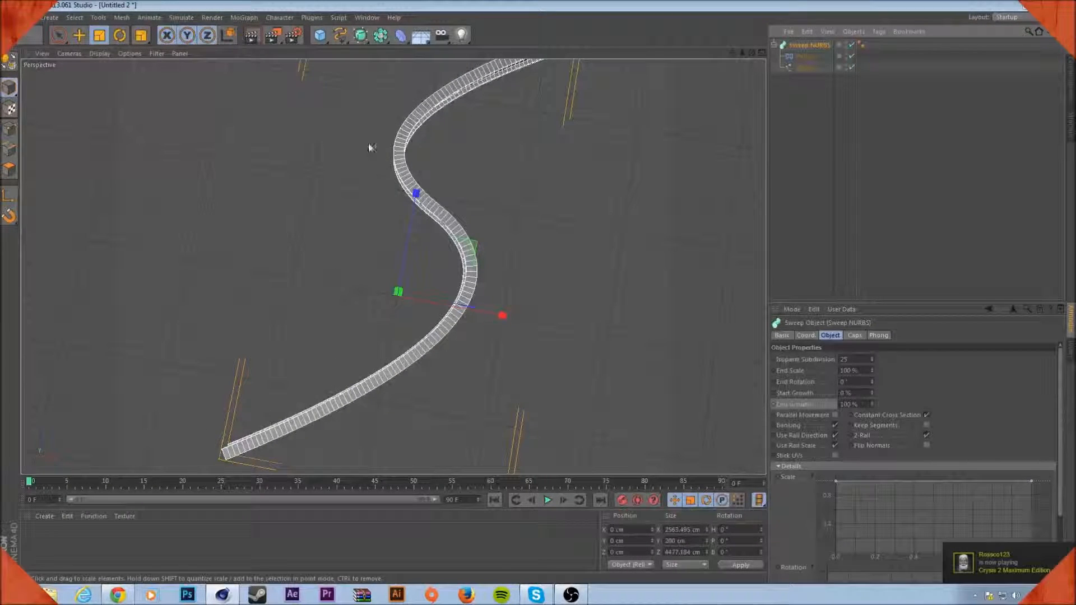
# - Set the number of intermediate points on the path spline to 72
pyautogui.click(806, 67)
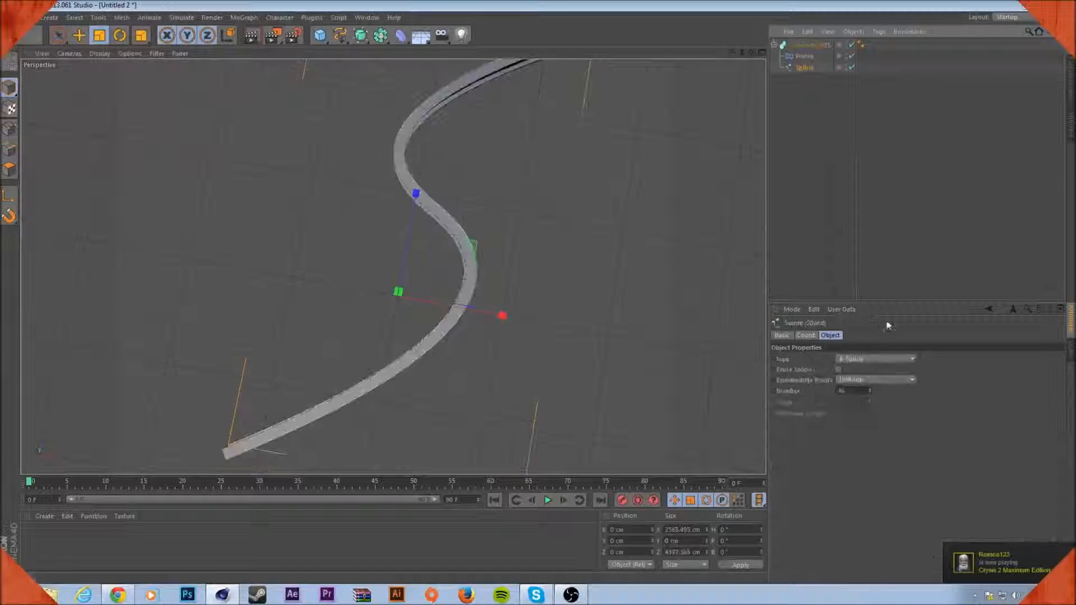
pyautogui.click(860, 390)
pyautogui.write('72')
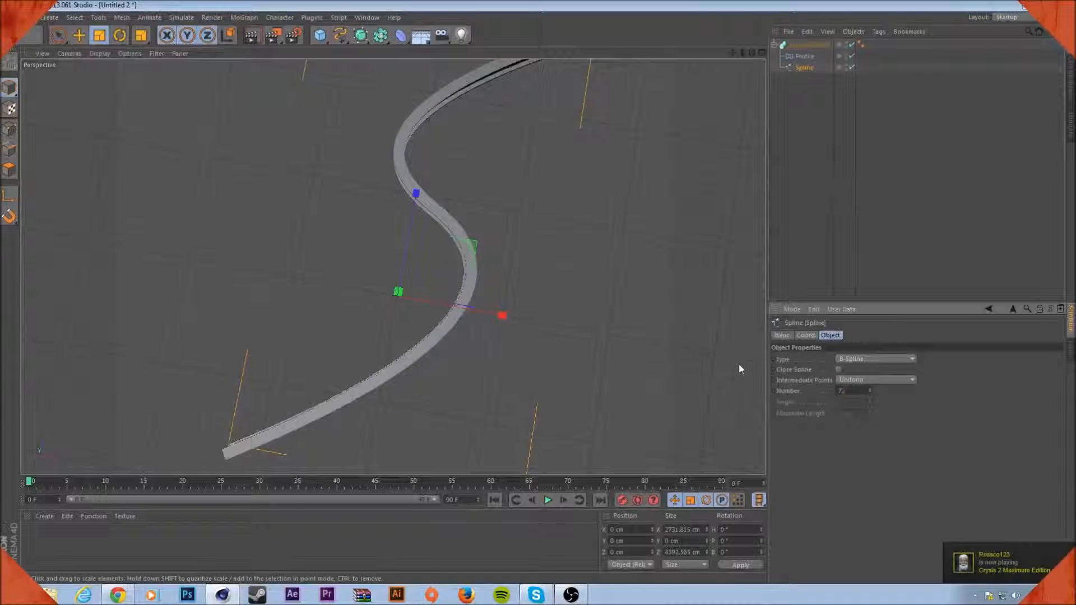
pyautogui.press('Return')
pyautogui.click(796, 44)
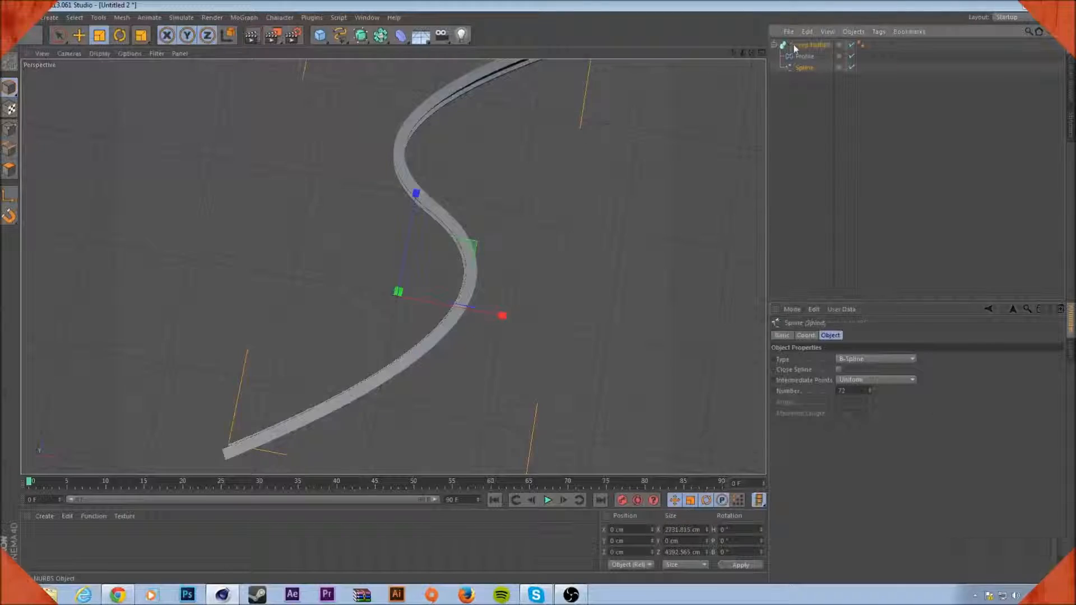
pyautogui.keyDown('alt'); pyautogui.moveTo(605, 176); pyautogui.dragTo(640, 224); pyautogui.keyUp('alt')
pyautogui.click(791, 123)
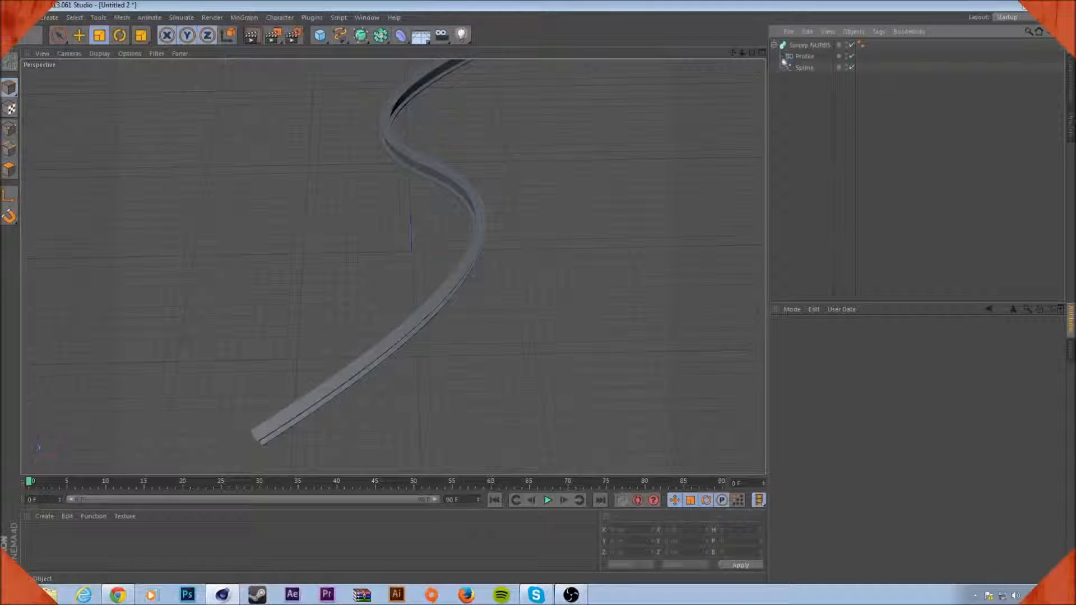
# - Examine the tapered tip of the teal swoosh in the Untitled 1 project at about frame 82 and return to Untitled 2
pyautogui.click(805, 45)
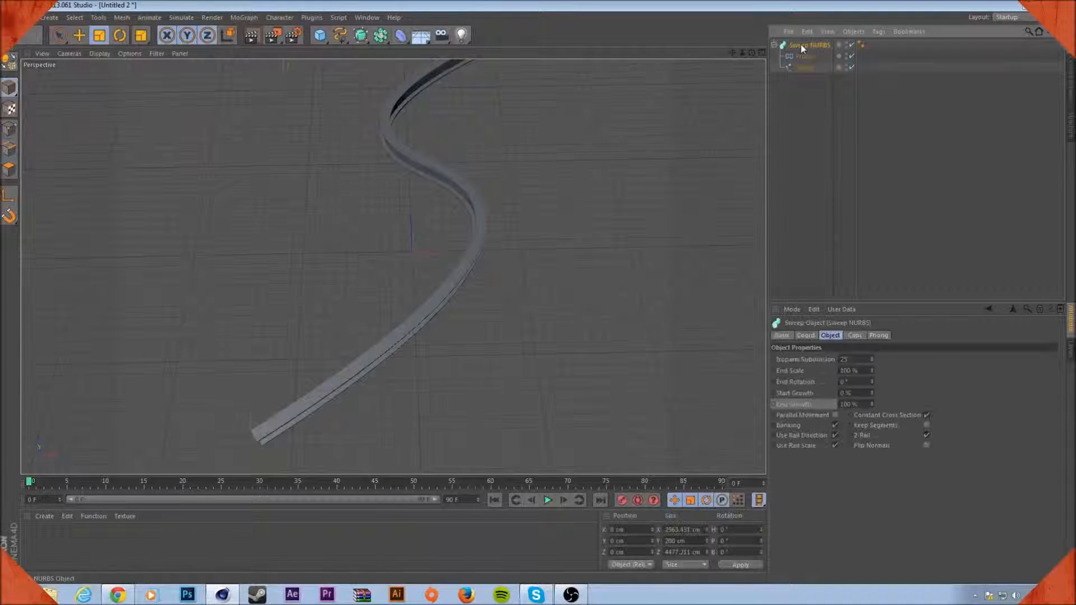
pyautogui.click(369, 17)
pyautogui.click(367, 247)
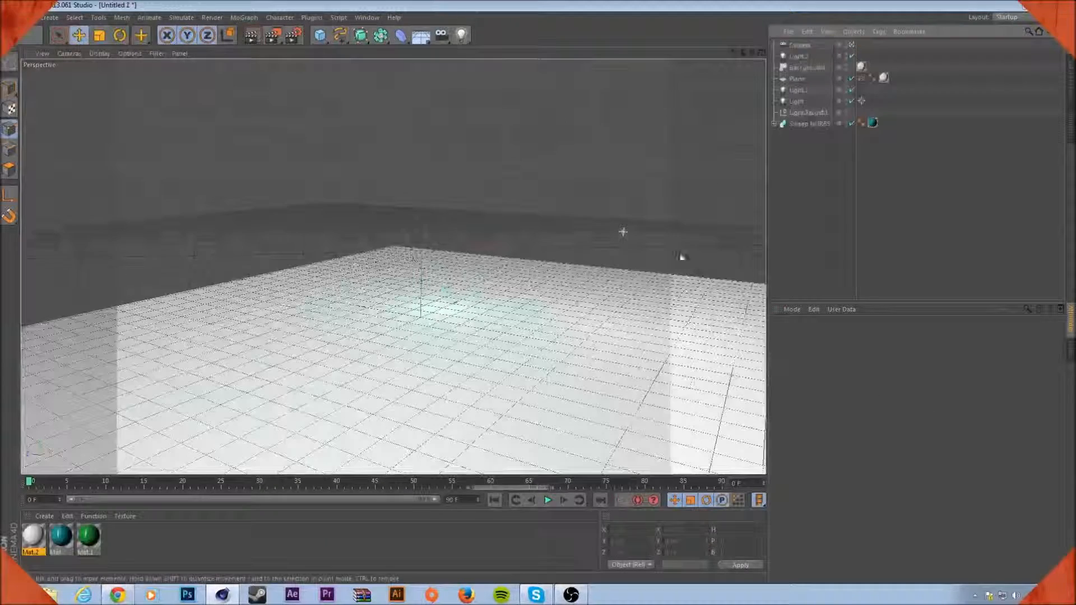
pyautogui.moveTo(289, 481); pyautogui.dragTo(660, 481)
pyautogui.keyDown('alt'); pyautogui.moveTo(168, 395); pyautogui.dragTo(391, 173); pyautogui.keyUp('alt')
pyautogui.scroll(5, 245, 370)
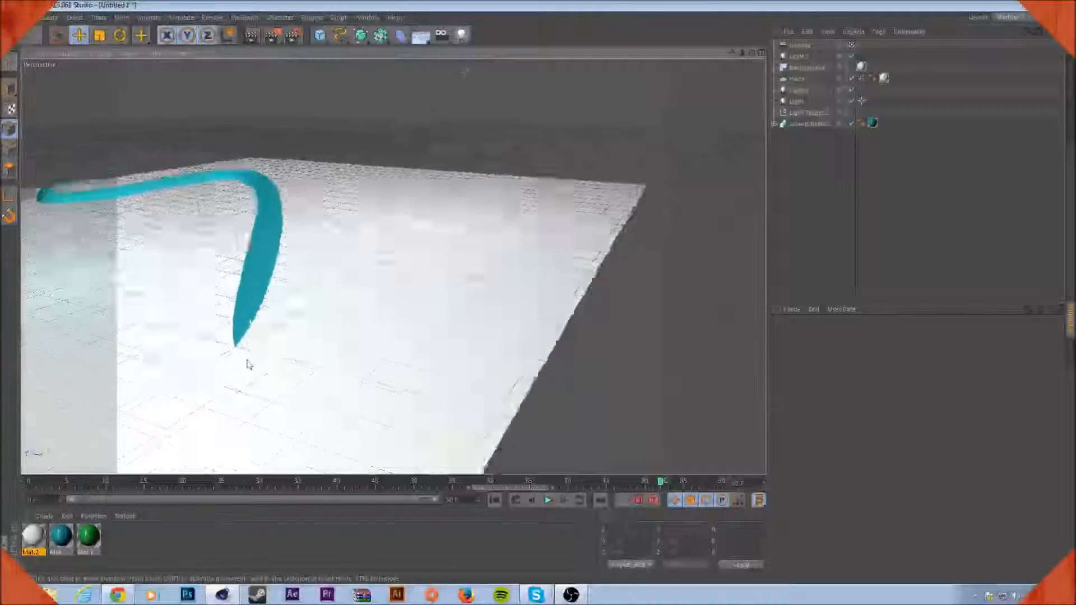
pyautogui.keyDown('alt'); pyautogui.moveTo(235, 356); pyautogui.dragTo(689, 108); pyautogui.keyUp('alt')
pyautogui.click(367, 17)
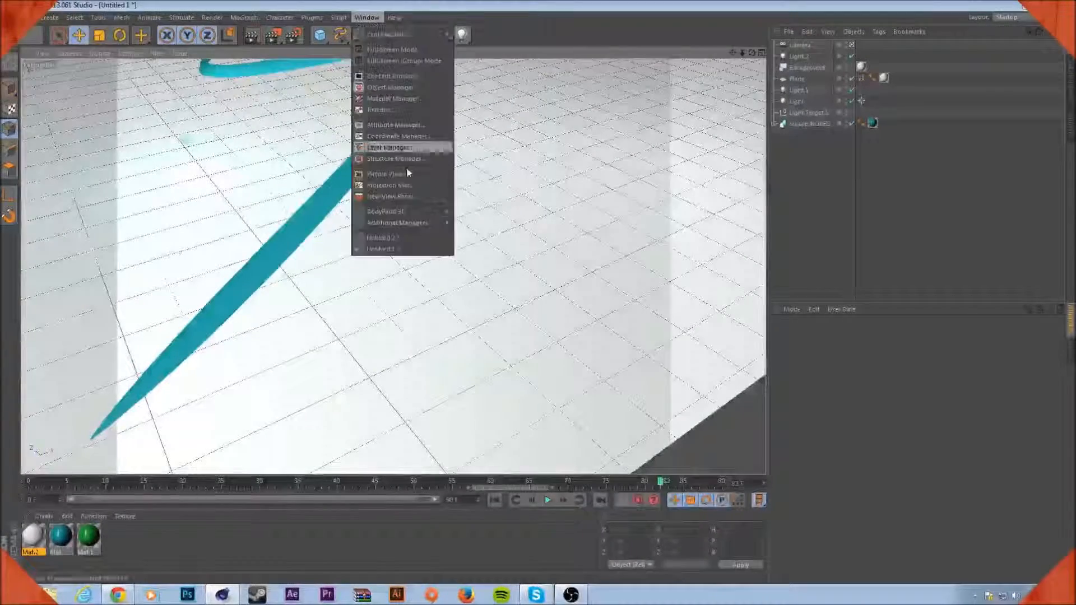
pyautogui.click(397, 238)
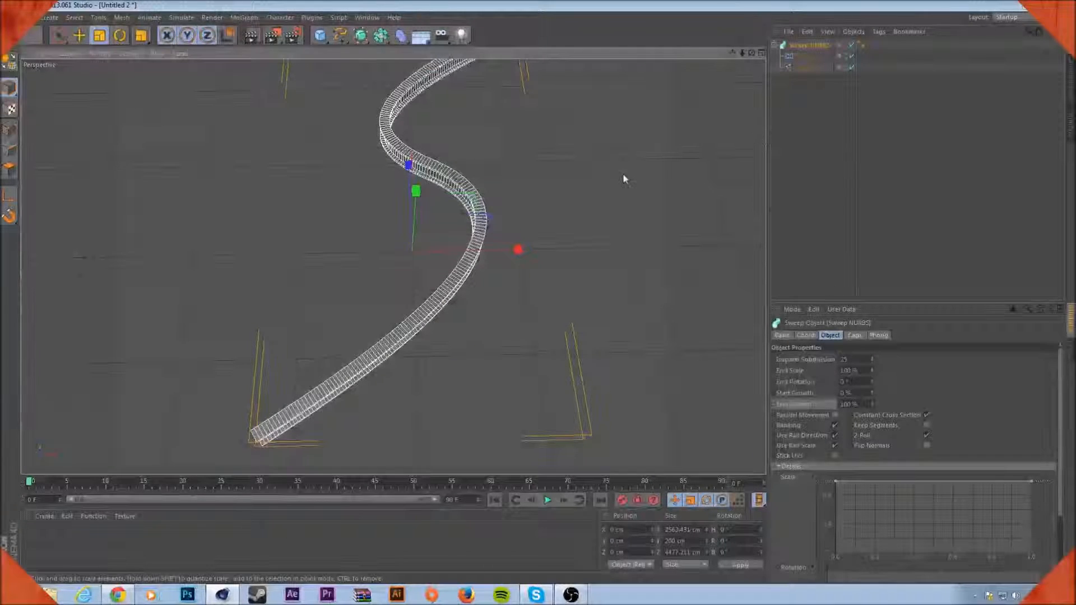
# - Try an End Scale of 0 % on the Sweep NURBS and return it to 100 %
pyautogui.keyDown('alt'); pyautogui.moveTo(439, 374); pyautogui.dragTo(736, 71); pyautogui.keyUp('alt')
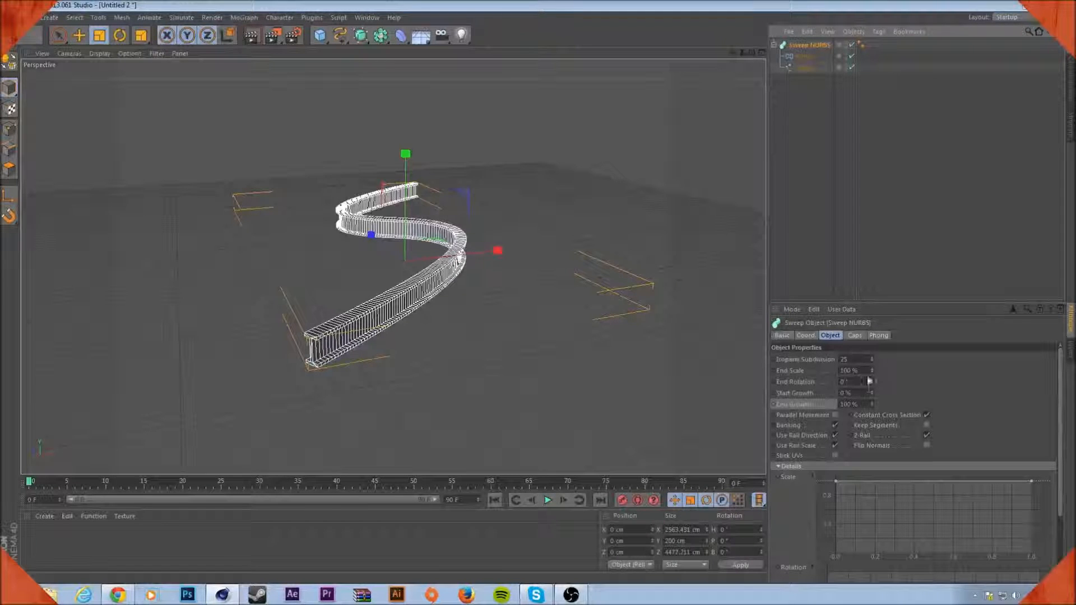
pyautogui.moveTo(872, 368); pyautogui.dragTo(871, 399)
pyautogui.keyDown('alt'); pyautogui.moveTo(570, 193); pyautogui.dragTo(617, 380); pyautogui.keyUp('alt')
pyautogui.moveTo(872, 404)
pyautogui.mouseDown()
pyautogui.moveTo(872, 427)
pyautogui.moveTo(872, 404)
pyautogui.mouseUp()
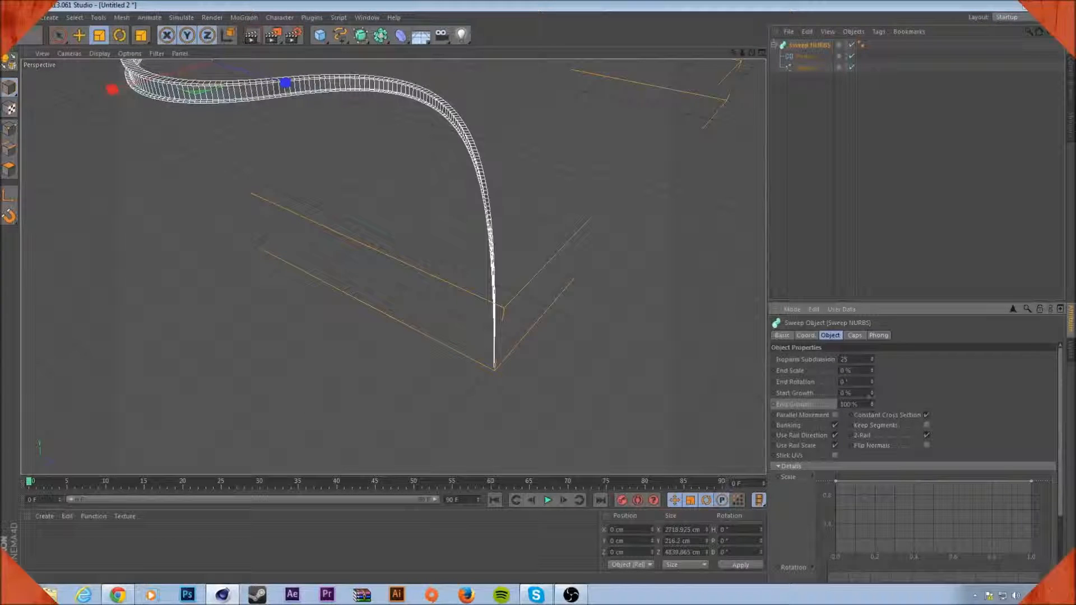
pyautogui.keyDown('alt'); pyautogui.moveTo(692, 367); pyautogui.dragTo(480, 315); pyautogui.keyUp('alt')
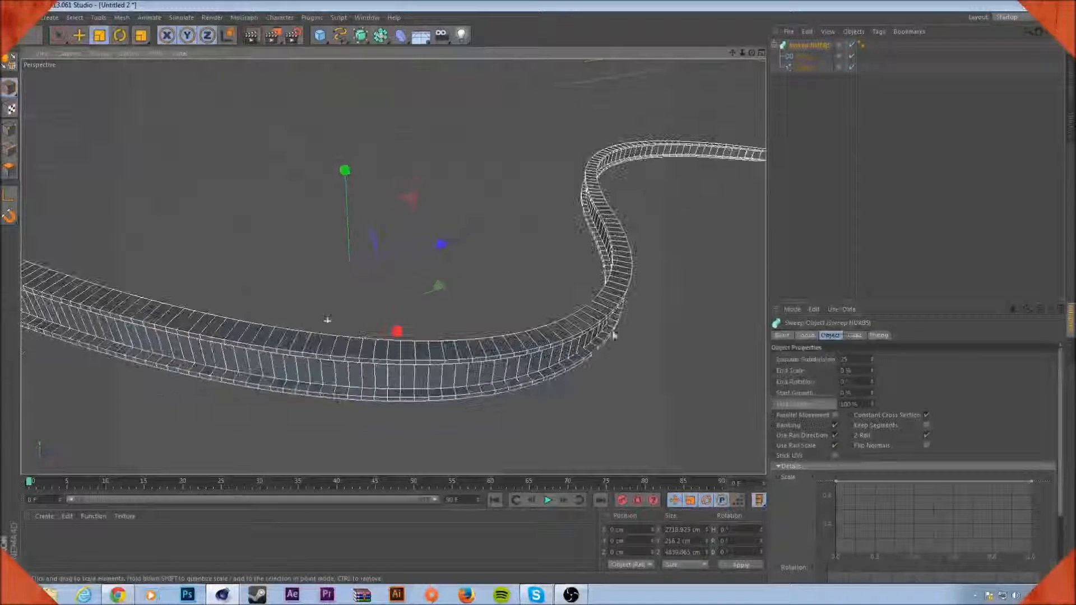
pyautogui.moveTo(872, 370); pyautogui.dragTo(872, 254)
pyautogui.doubleClick(860, 370)
pyautogui.write('100')
pyautogui.press('Return')
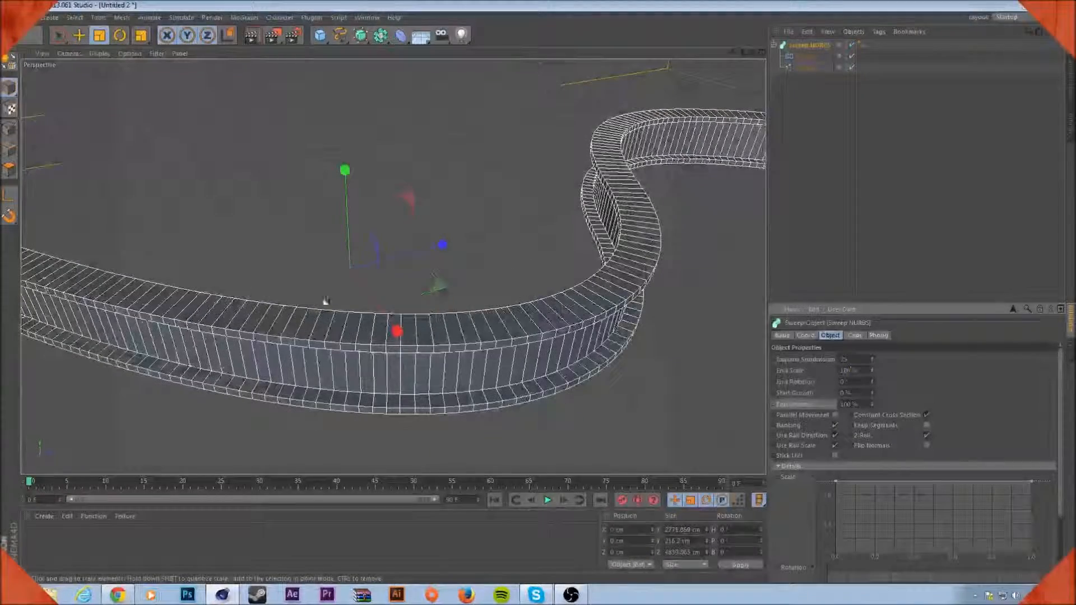
# - Lower the start point of the sweep's Scale curve to 0 and raise its tangent steeply for a rounded taper
pyautogui.keyDown('alt'); pyautogui.moveTo(346, 384); pyautogui.dragTo(442, 386); pyautogui.keyUp('alt')
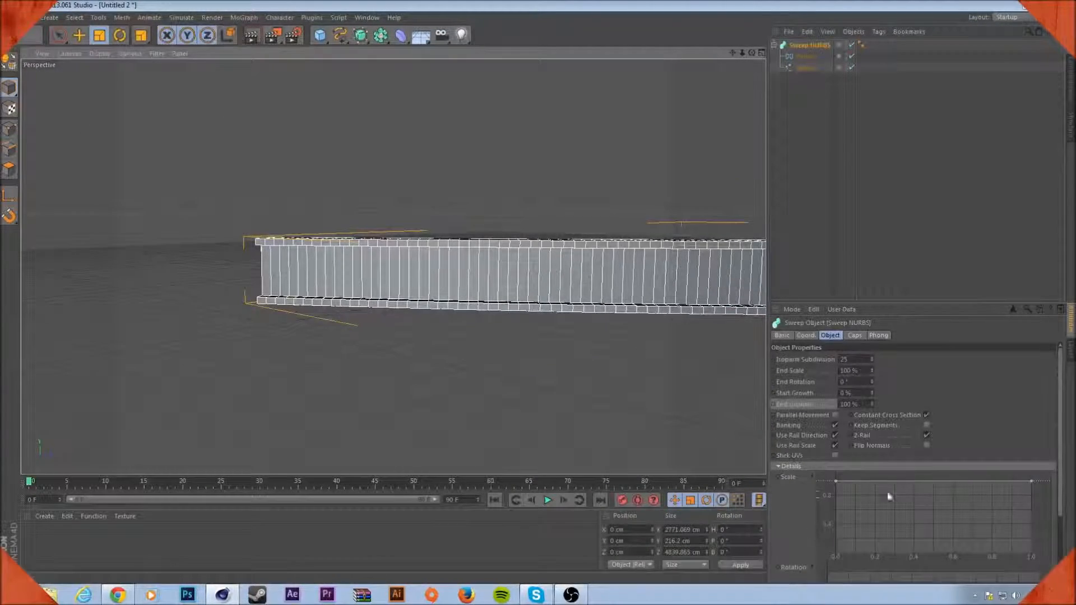
pyautogui.scroll(2, 959, 540)
pyautogui.scroll(-3, 965, 522)
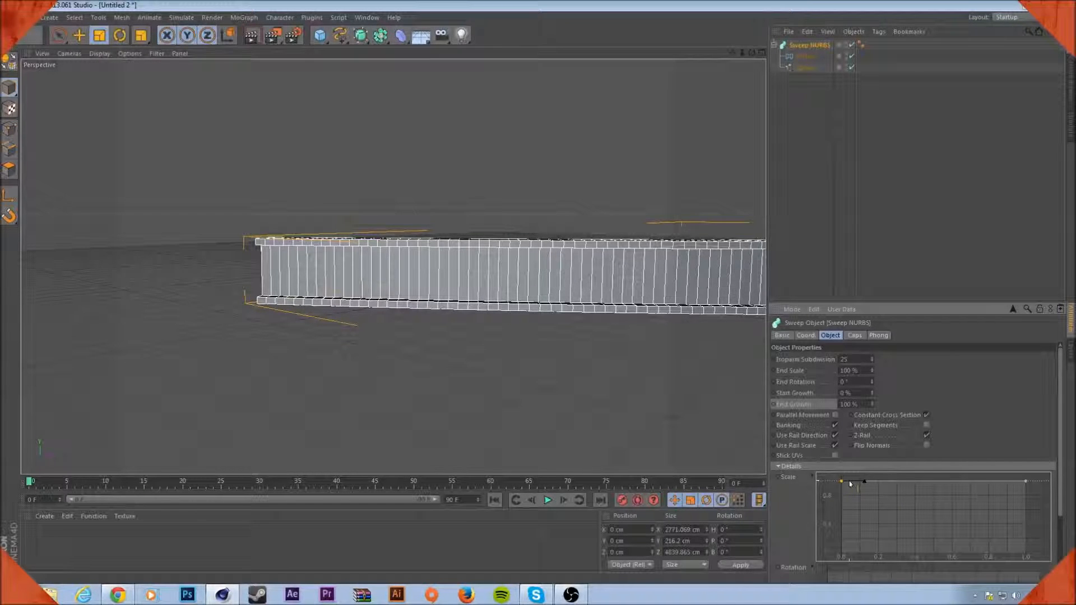
pyautogui.moveTo(842, 481)
pyautogui.mouseDown()
pyautogui.moveTo(837, 516)
pyautogui.moveTo(861, 502)
pyautogui.moveTo(858, 471)
pyautogui.mouseUp()
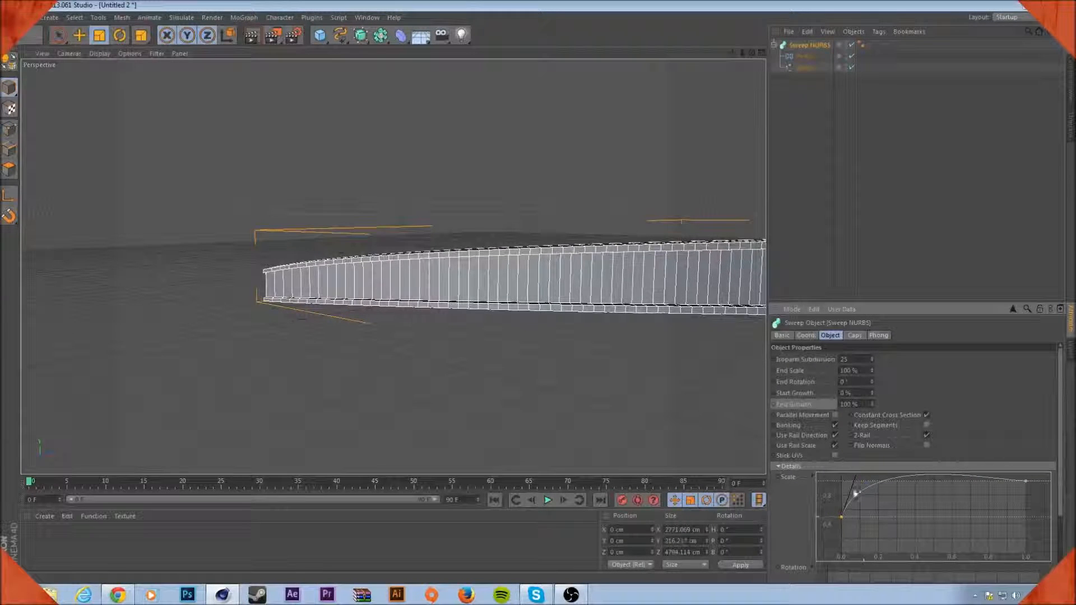
pyautogui.moveTo(840, 520); pyautogui.dragTo(839, 555)
pyautogui.moveTo(856, 503); pyautogui.dragTo(845, 481)
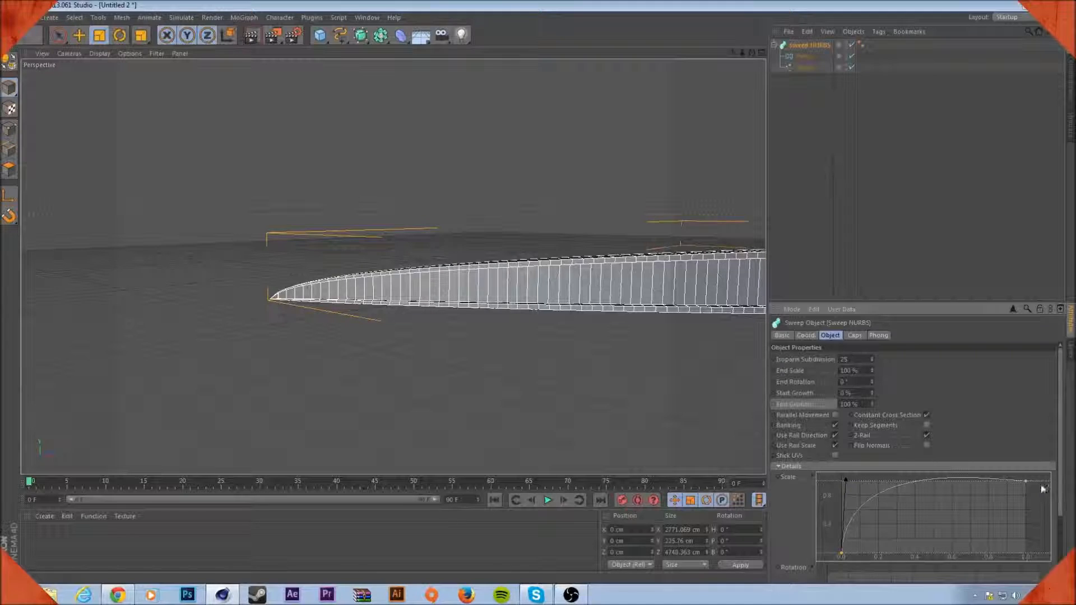
# - Lower the end point of the sweep's Scale curve to 0 with a steep tangent, making a symmetrical arch
pyautogui.moveTo(1027, 482)
pyautogui.mouseDown()
pyautogui.moveTo(1034, 560)
pyautogui.moveTo(1008, 510)
pyautogui.moveTo(1029, 481)
pyautogui.mouseUp()
pyautogui.keyDown('alt'); pyautogui.moveTo(588, 385); pyautogui.dragTo(444, 382, button='middle'); pyautogui.keyUp('alt')
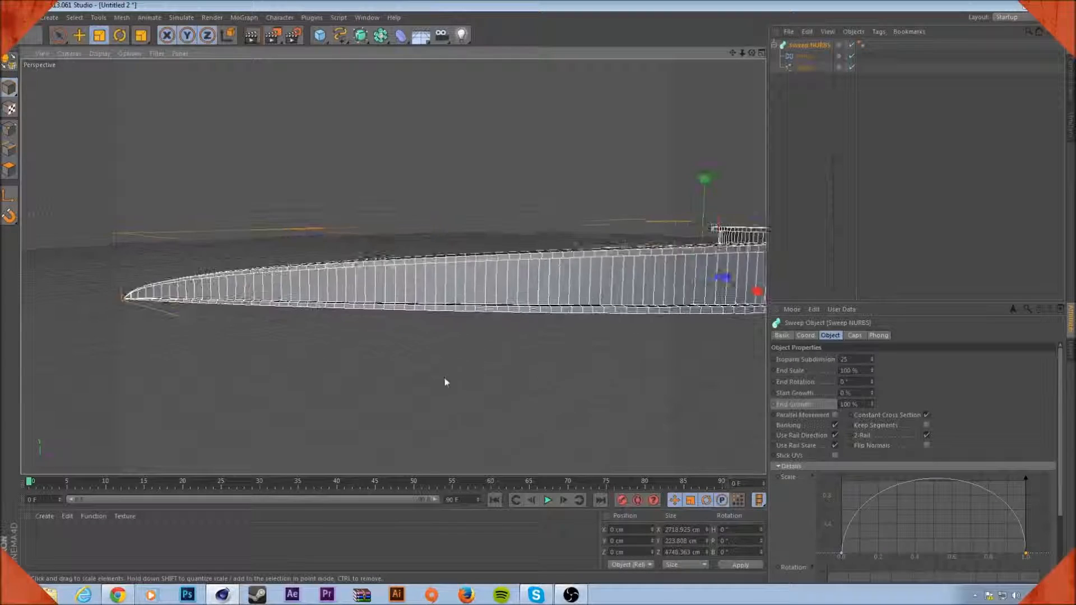
pyautogui.scroll(-3, 672, 361)
pyautogui.keyDown('alt'); pyautogui.moveTo(672, 360); pyautogui.dragTo(737, 360); pyautogui.keyUp('alt')
pyautogui.keyDown('alt'); pyautogui.moveTo(705, 335); pyautogui.dragTo(520, 392, button='middle'); pyautogui.keyUp('alt')
pyautogui.click(819, 213)
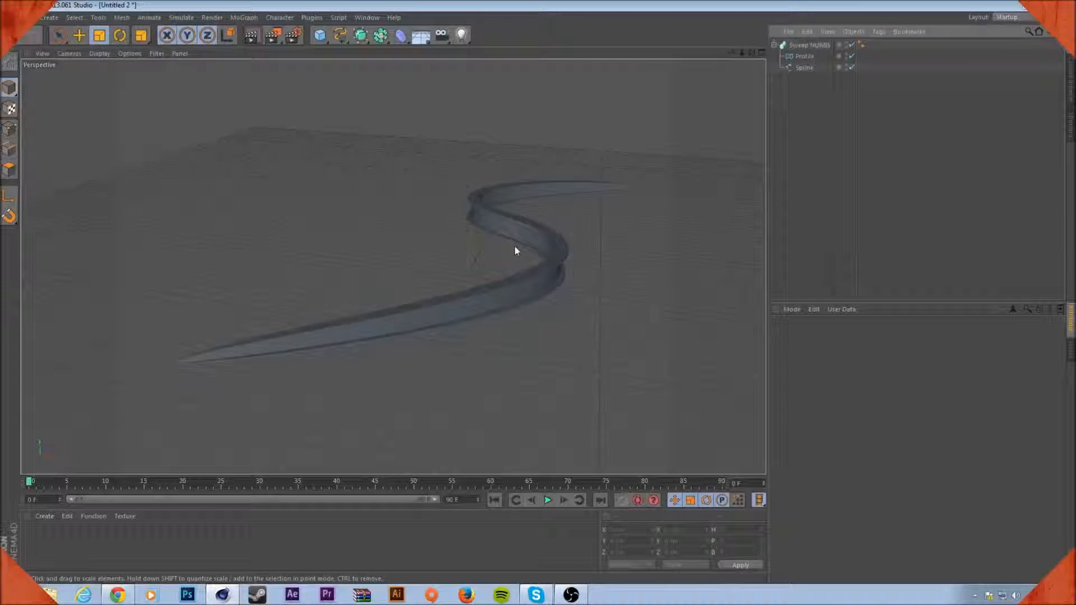
# - Keyframe the Sweep NURBS End Growth at 0 % on frame 10
pyautogui.keyDown('alt'); pyautogui.moveTo(514, 247); pyautogui.dragTo(665, 237); pyautogui.keyUp('alt')
pyautogui.keyDown('alt'); pyautogui.moveTo(230, 312); pyautogui.dragTo(555, 291); pyautogui.keyUp('alt')
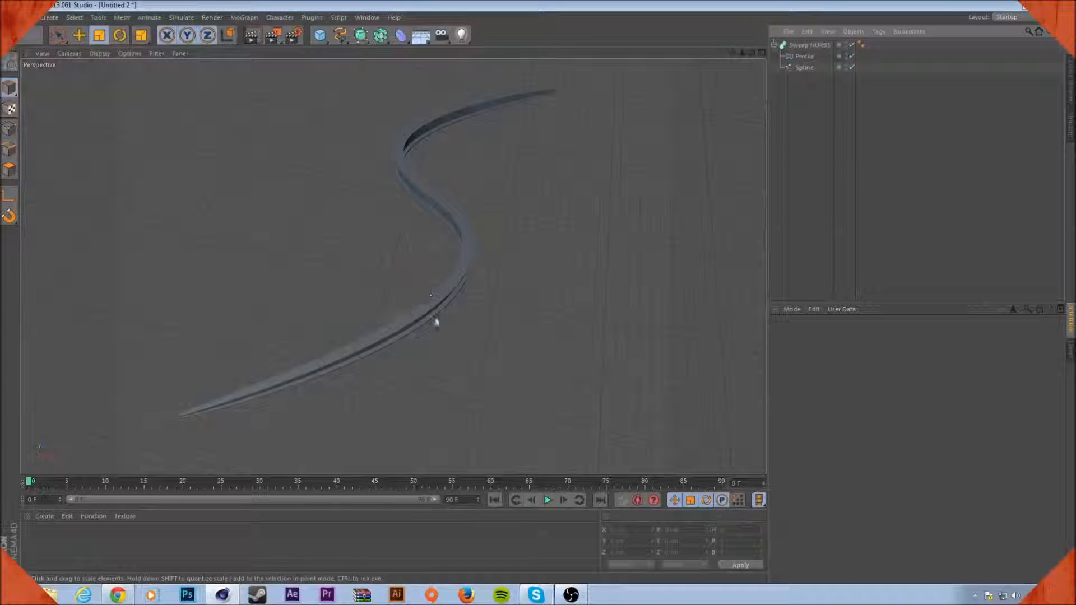
pyautogui.keyDown('alt'); pyautogui.moveTo(437, 353); pyautogui.dragTo(425, 314); pyautogui.keyUp('alt')
pyautogui.keyDown('alt'); pyautogui.moveTo(392, 266); pyautogui.dragTo(444, 355); pyautogui.keyUp('alt')
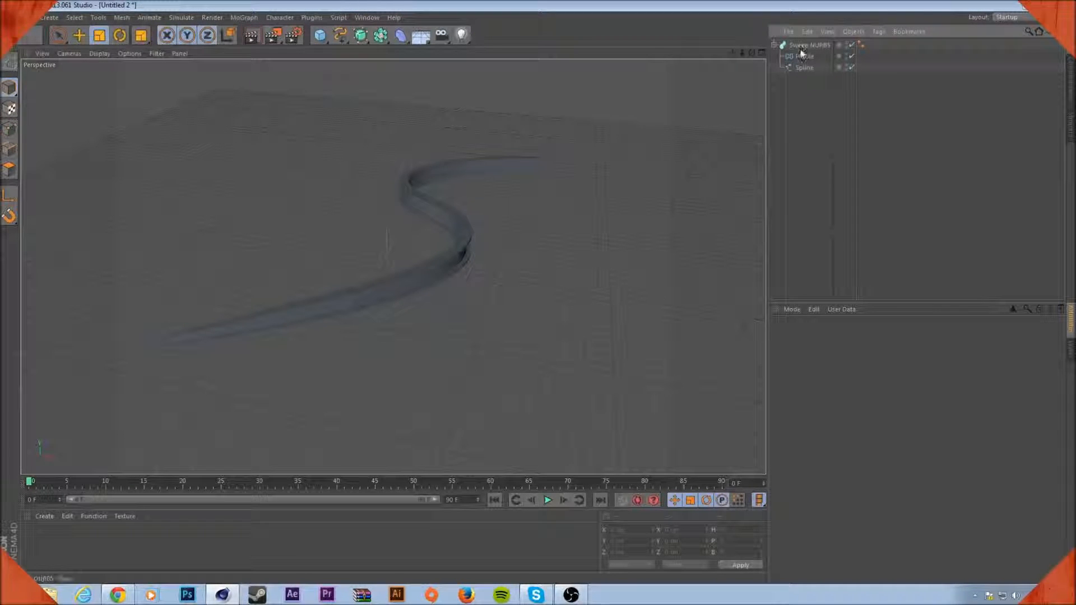
pyautogui.click(823, 44)
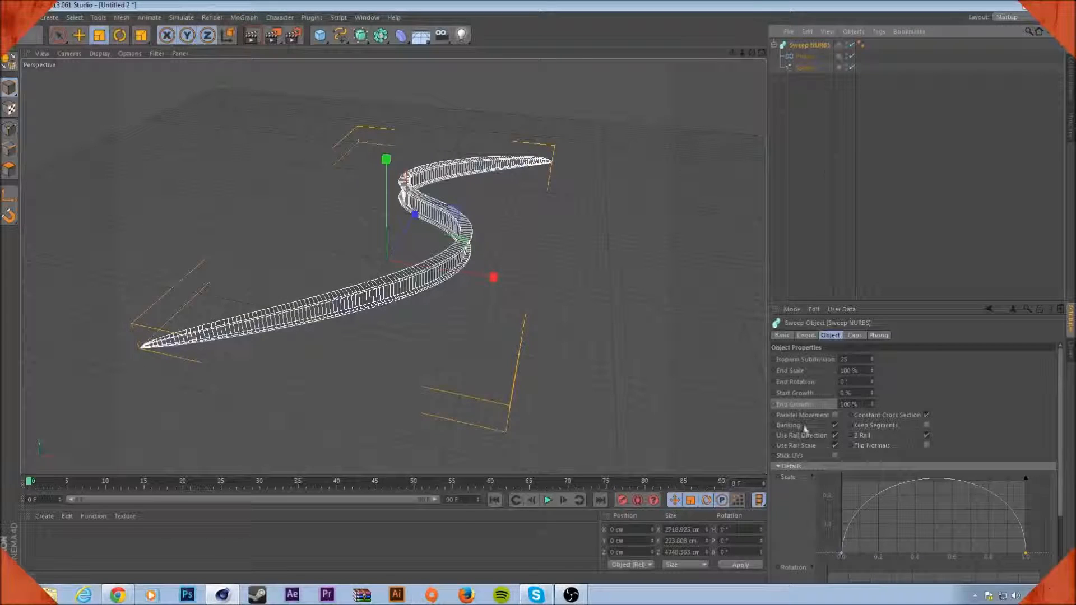
pyautogui.click(849, 404)
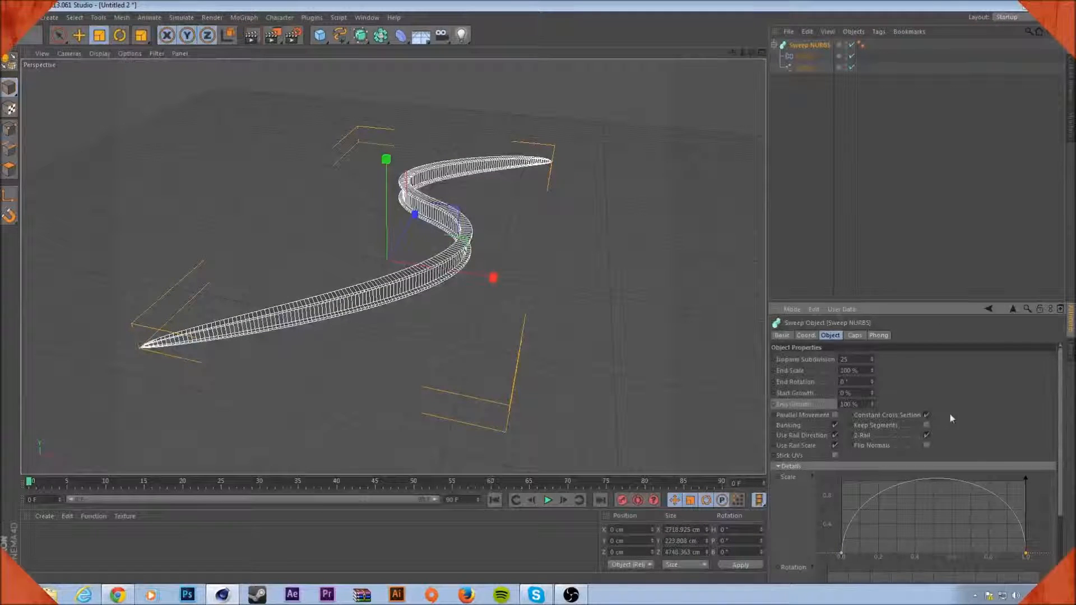
pyautogui.click(778, 466)
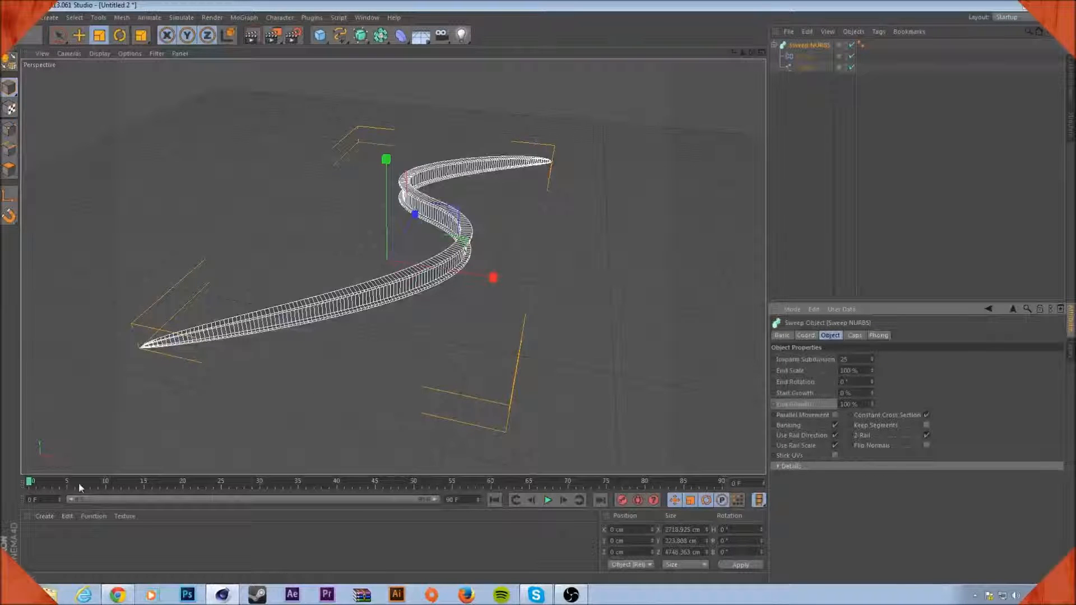
pyautogui.moveTo(31, 486); pyautogui.dragTo(108, 489)
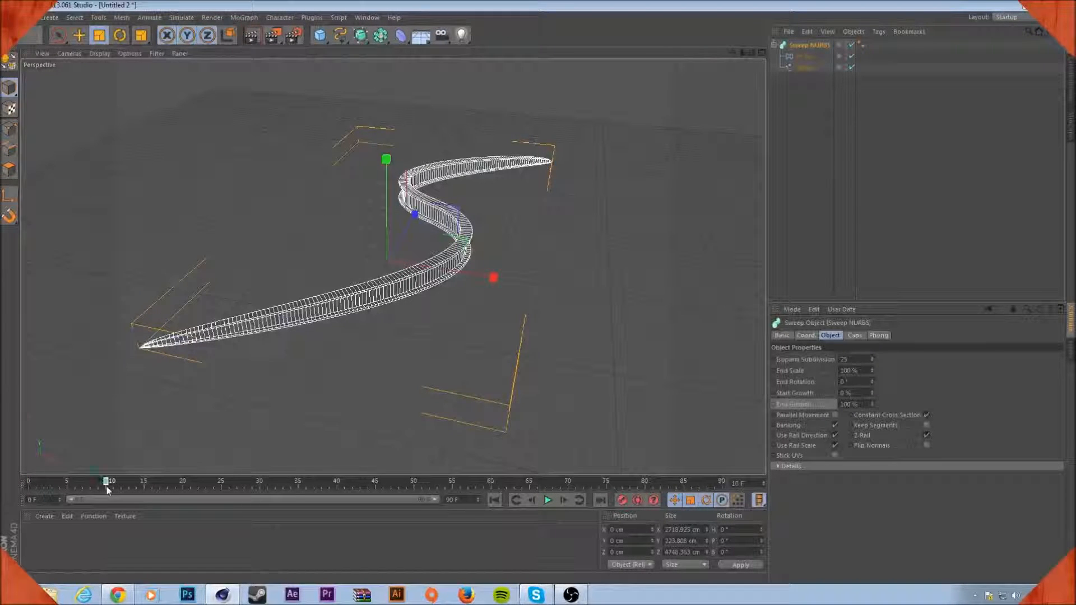
pyautogui.moveTo(871, 404); pyautogui.dragTo(719, 460)
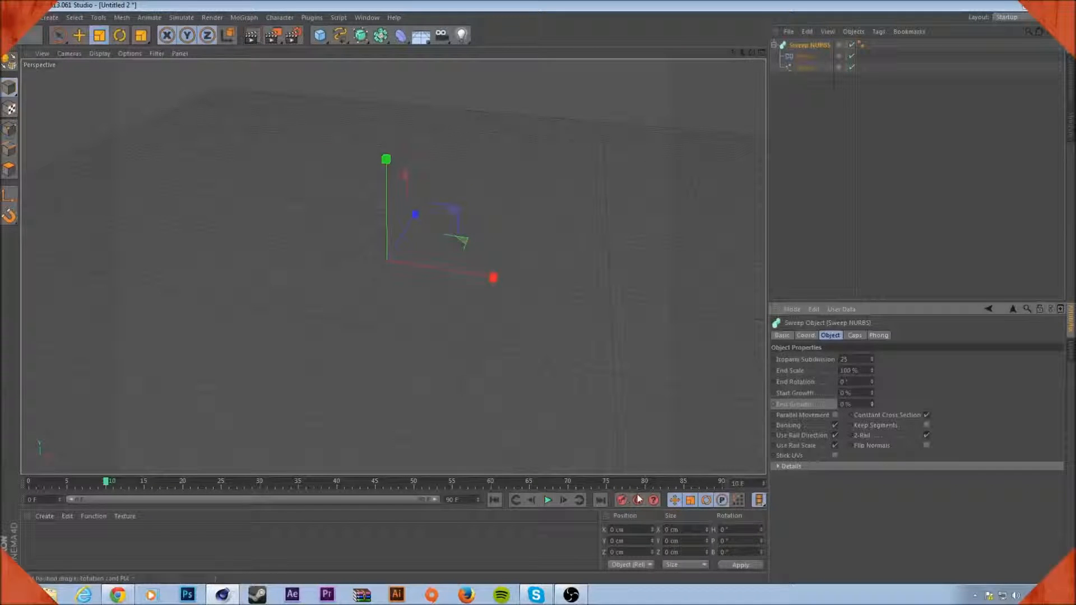
pyautogui.keyDown('ctrl'); pyautogui.click(774, 404); pyautogui.keyUp('ctrl')
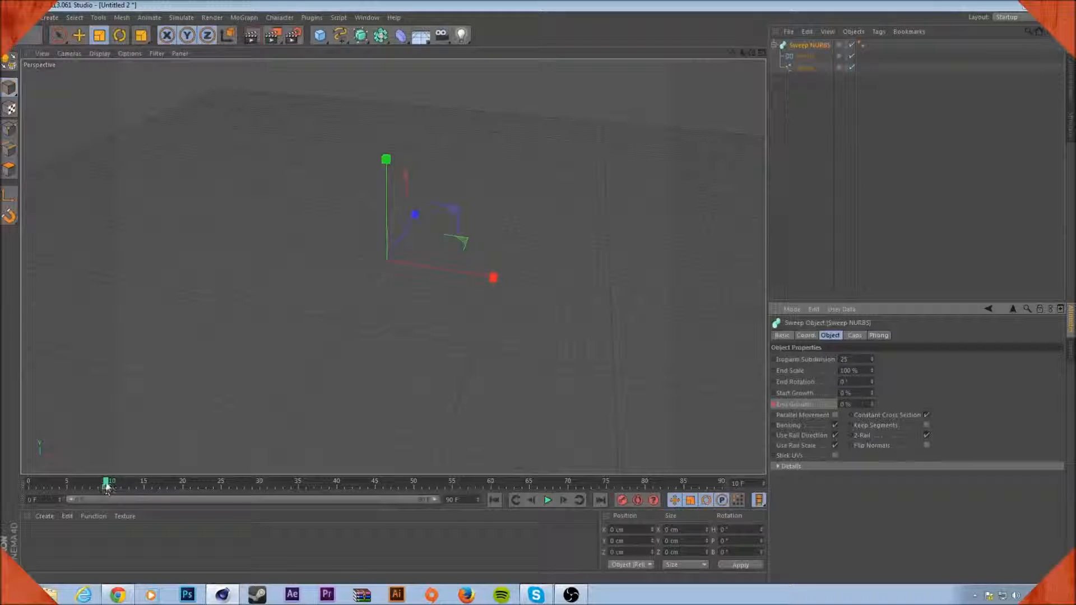
# - Keyframe the sweep's End Growth at 100 % on frame 80 and scrub back through the growth animation
pyautogui.moveTo(107, 486); pyautogui.dragTo(373, 496)
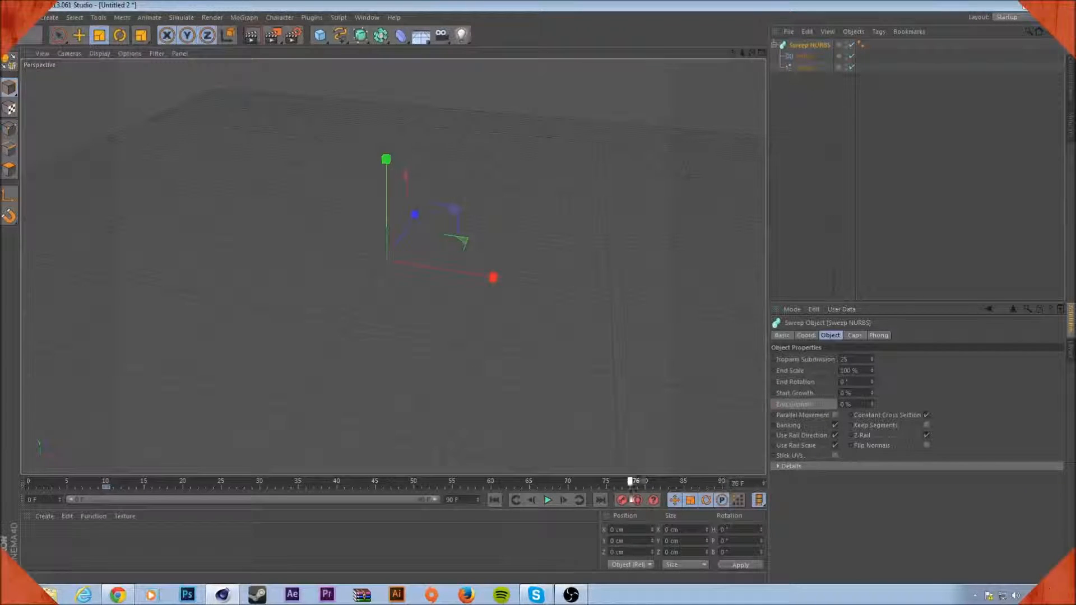
pyautogui.moveTo(650, 494); pyautogui.dragTo(645, 494)
pyautogui.moveTo(872, 406); pyautogui.dragTo(874, 407)
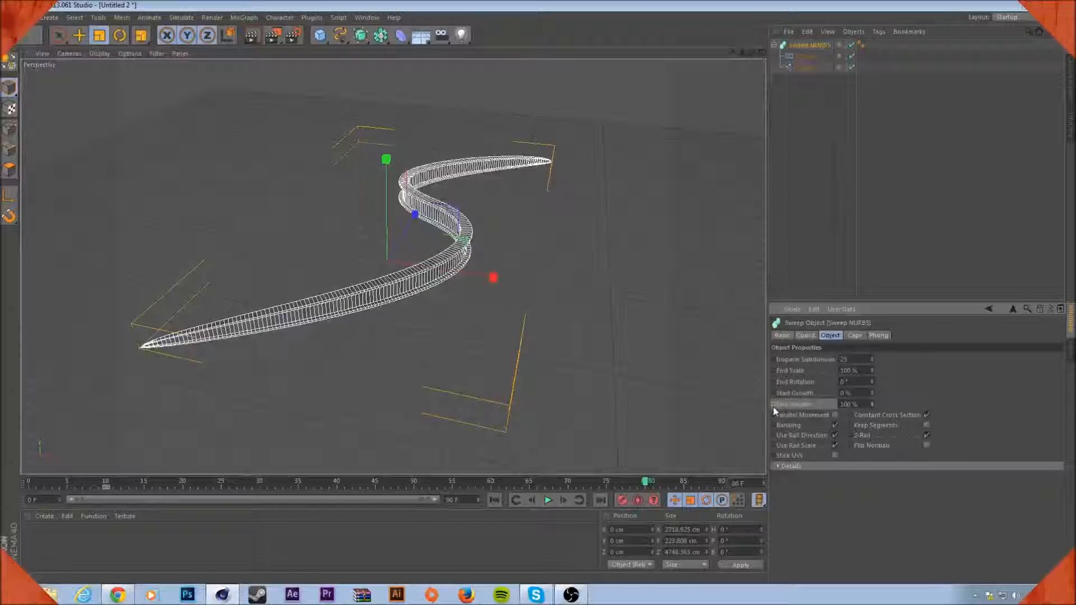
pyautogui.keyDown('ctrl'); pyautogui.click(773, 404); pyautogui.keyUp('ctrl')
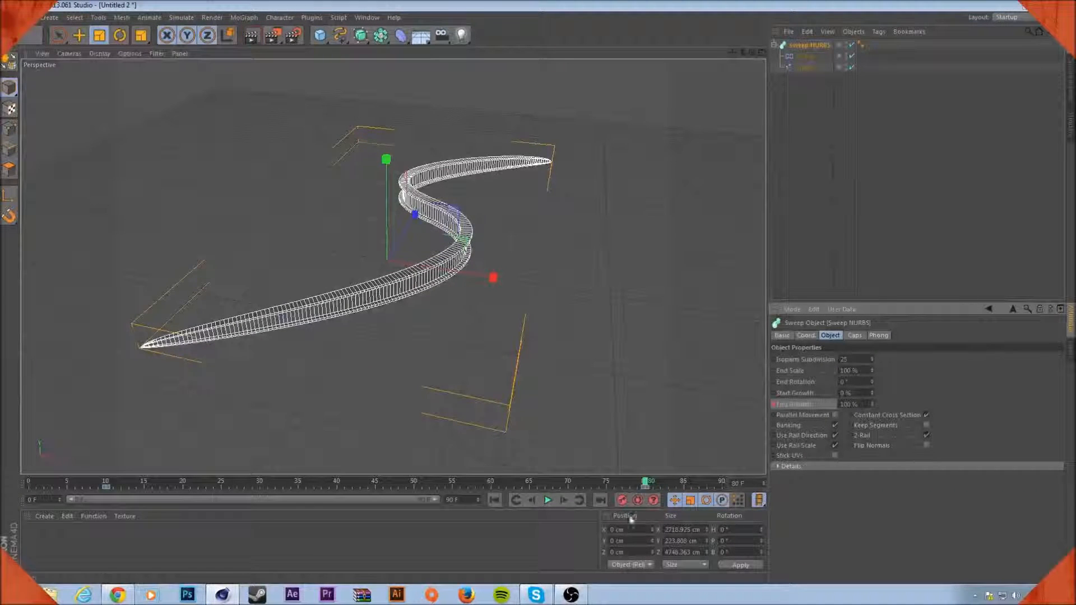
pyautogui.moveTo(645, 482); pyautogui.dragTo(553, 480)
pyautogui.moveTo(144, 481); pyautogui.dragTo(22, 442)
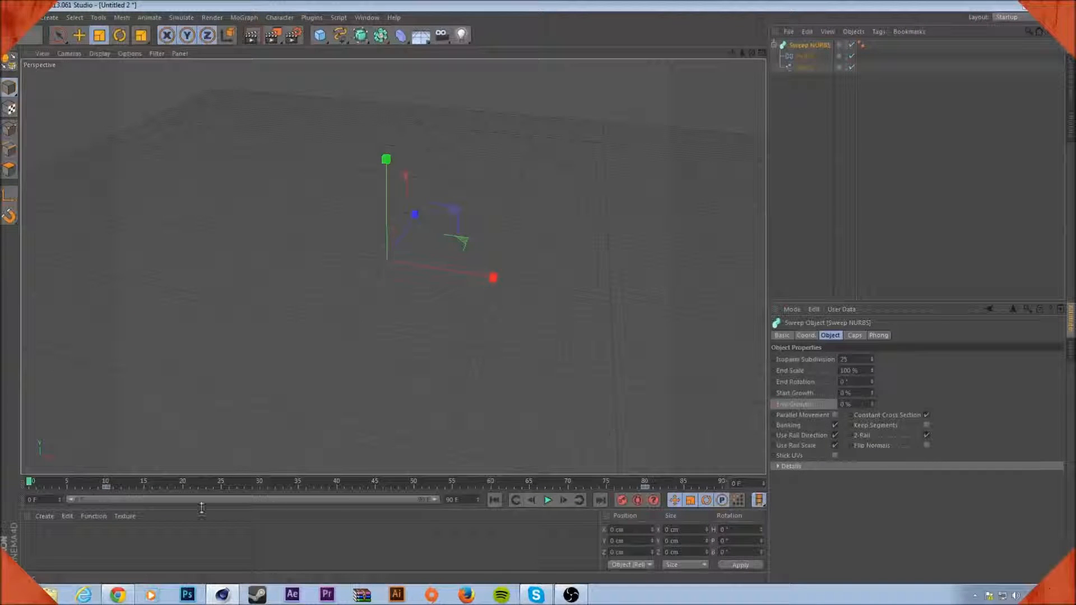
# - Try keyframing the sweep's Start Growth from 0 % at frame 29 to 100 % at frame 90
pyautogui.moveTo(86, 481); pyautogui.dragTo(251, 495)
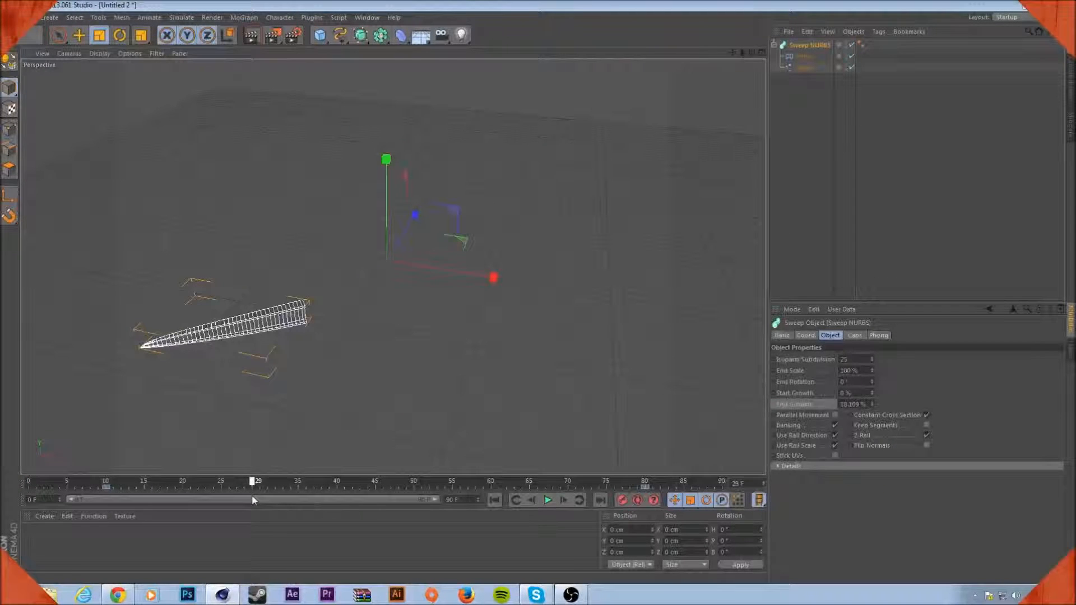
pyautogui.keyDown('ctrl'); pyautogui.click(773, 393); pyautogui.keyUp('ctrl')
pyautogui.moveTo(252, 482); pyautogui.dragTo(741, 478)
pyautogui.moveTo(871, 393); pyautogui.dragTo(846, 389)
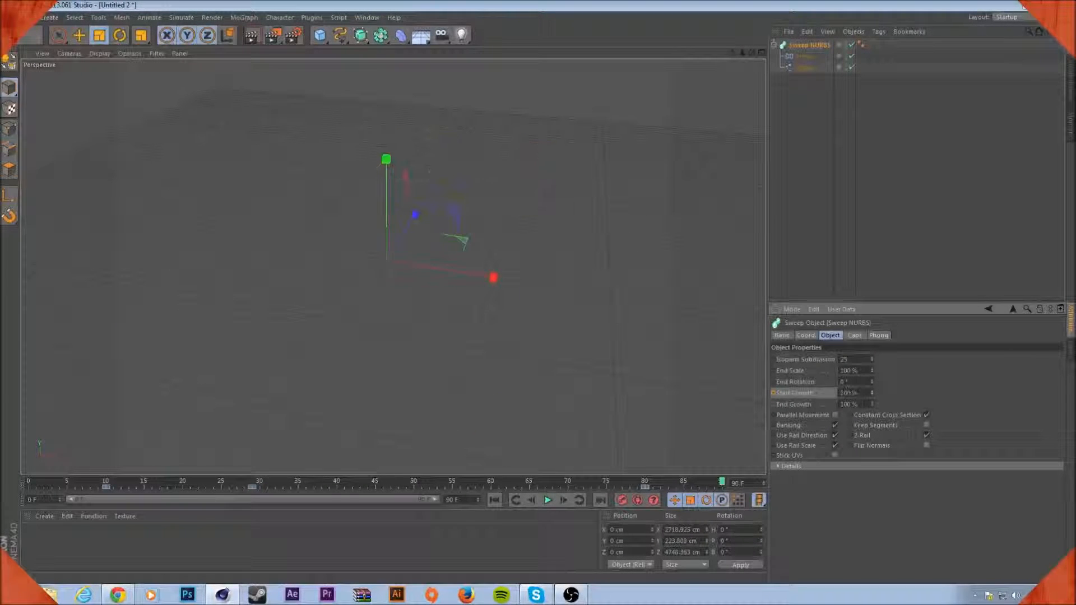
pyautogui.moveTo(721, 482); pyautogui.dragTo(552, 502)
pyautogui.click(548, 501)
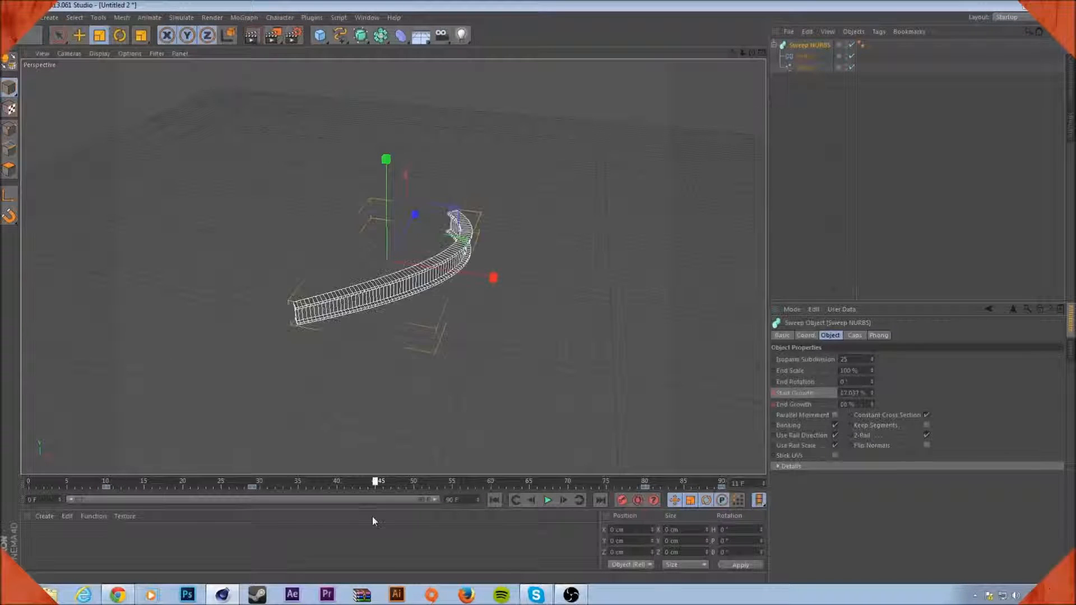
# - Delete the Start Growth keyframes at frames 29 and 90 from the timeline
pyautogui.click(250, 487)
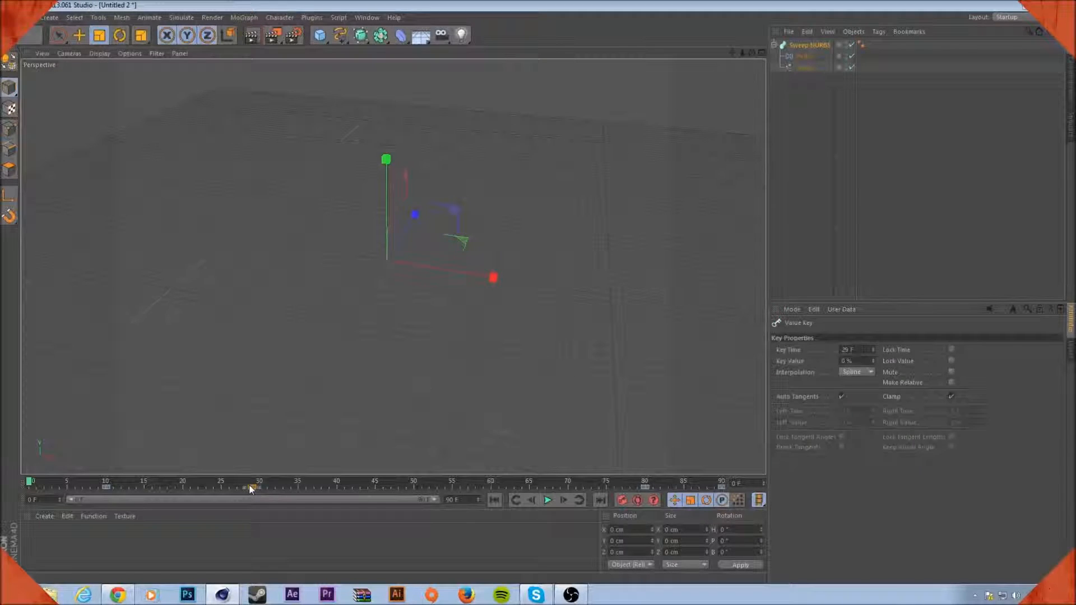
pyautogui.press('Delete')
pyautogui.click(722, 486)
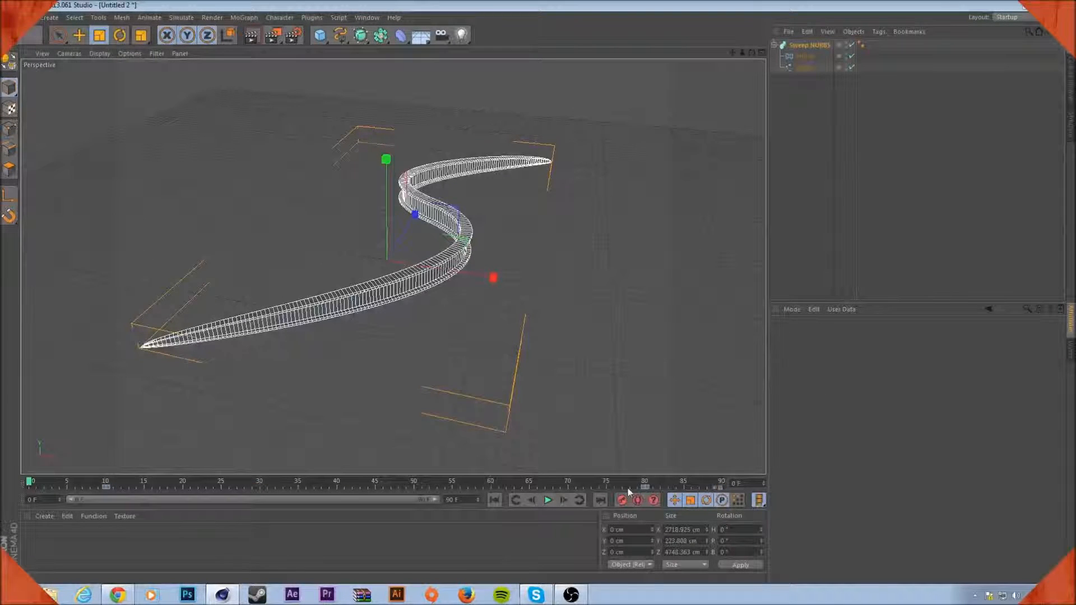
pyautogui.moveTo(31, 485)
pyautogui.mouseDown()
pyautogui.moveTo(129, 469)
pyautogui.moveTo(571, 456)
pyautogui.moveTo(28, 465)
pyautogui.mouseUp()
pyautogui.click(648, 485)
pyautogui.moveTo(647, 485); pyautogui.dragTo(106, 481)
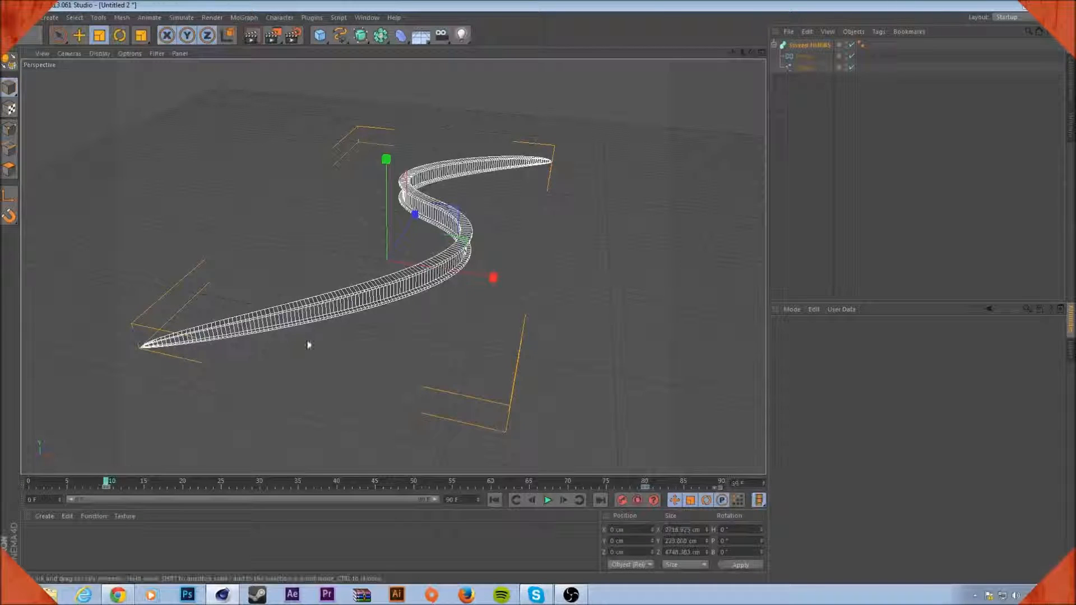
# - Set the sweep's Start Growth back to 0 % and scrub through the animation to check it
pyautogui.click(803, 47)
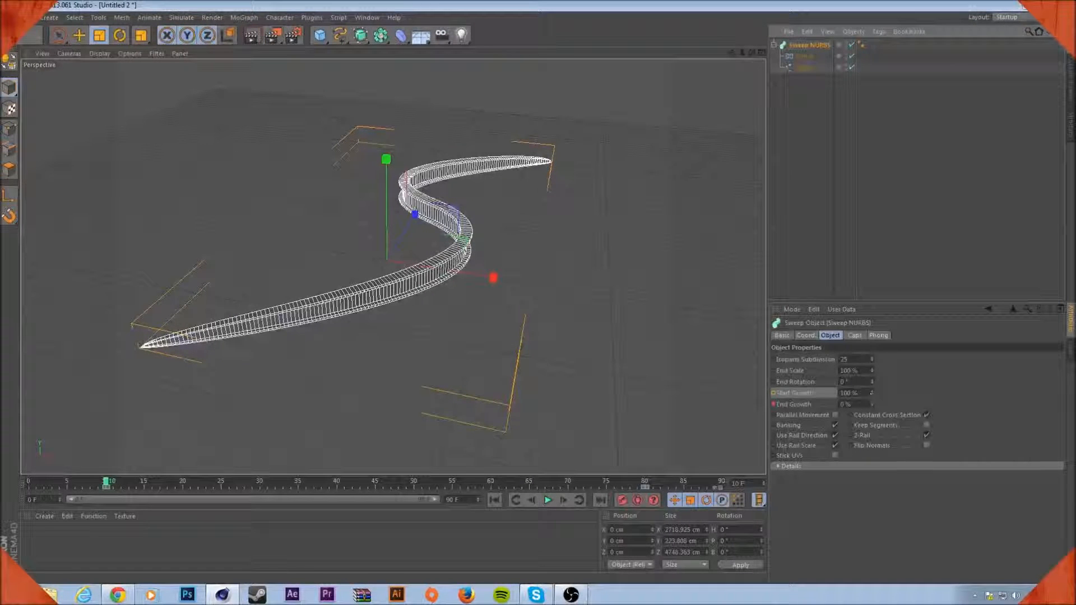
pyautogui.doubleClick(853, 393)
pyautogui.write('0')
pyautogui.press('Return')
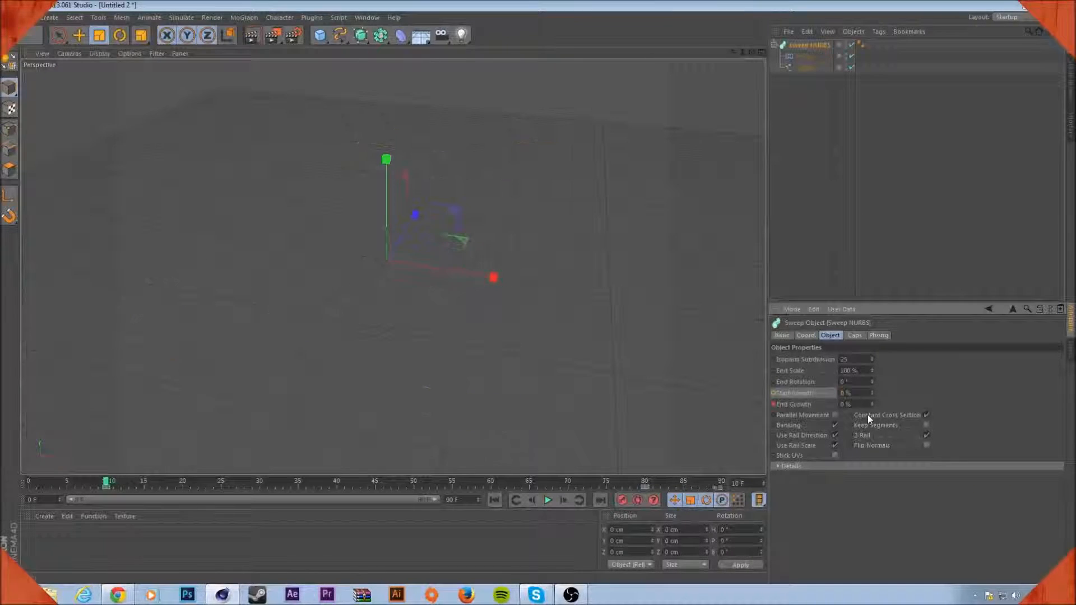
pyautogui.moveTo(720, 480); pyautogui.dragTo(29, 480)
pyautogui.moveTo(643, 481); pyautogui.dragTo(179, 480)
pyautogui.moveTo(140, 451); pyautogui.dragTo(29, 480)
# - Collapse the Sweep NURBS hierarchy, then create a new material with its Specular channel turned off
pyautogui.click(946, 86)
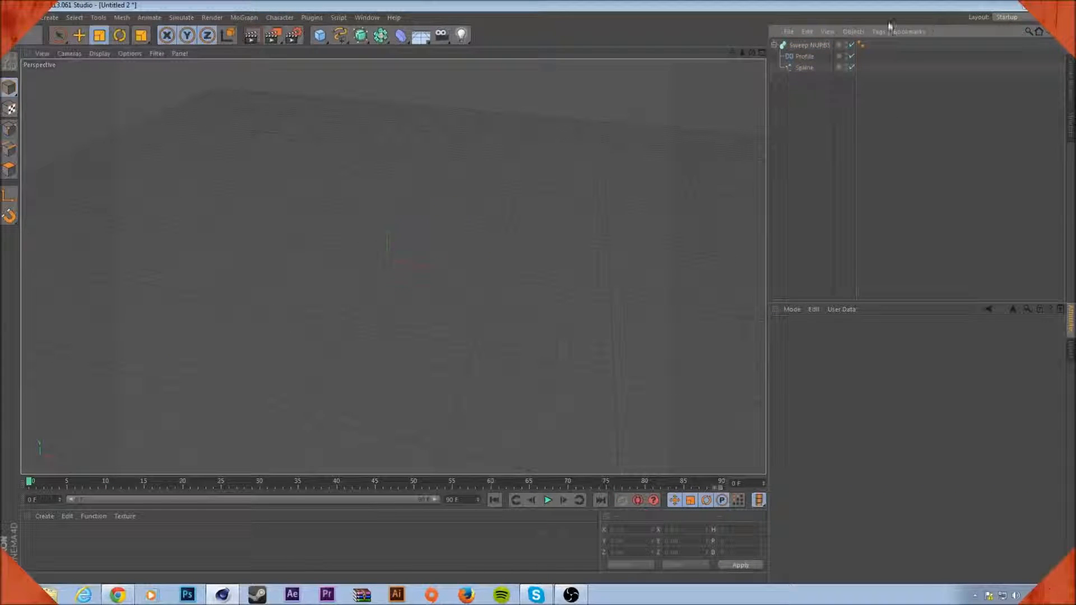
pyautogui.click(773, 44)
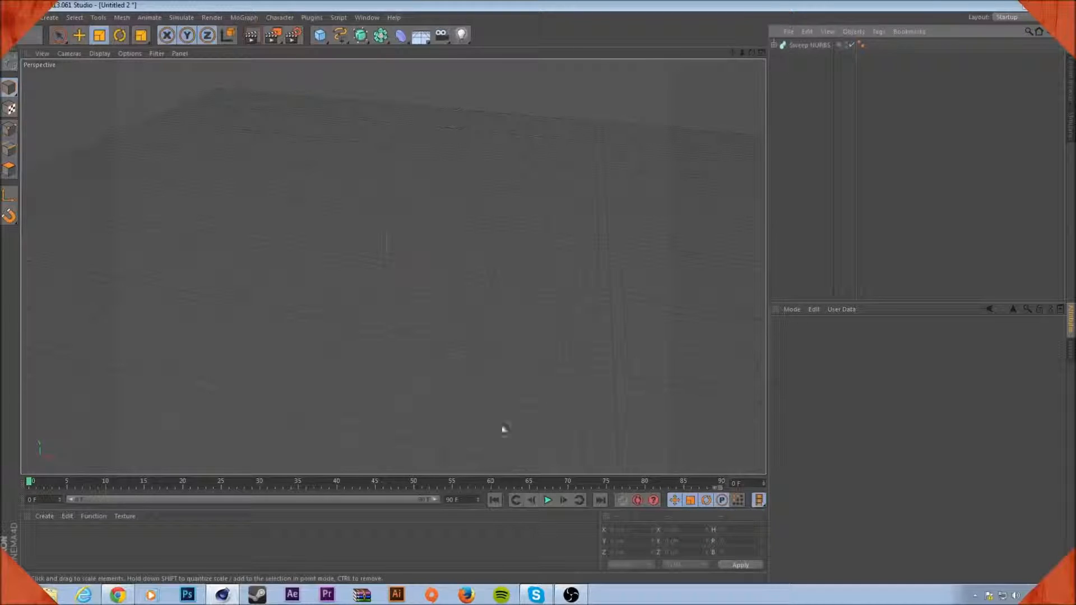
pyautogui.doubleClick(33, 556)
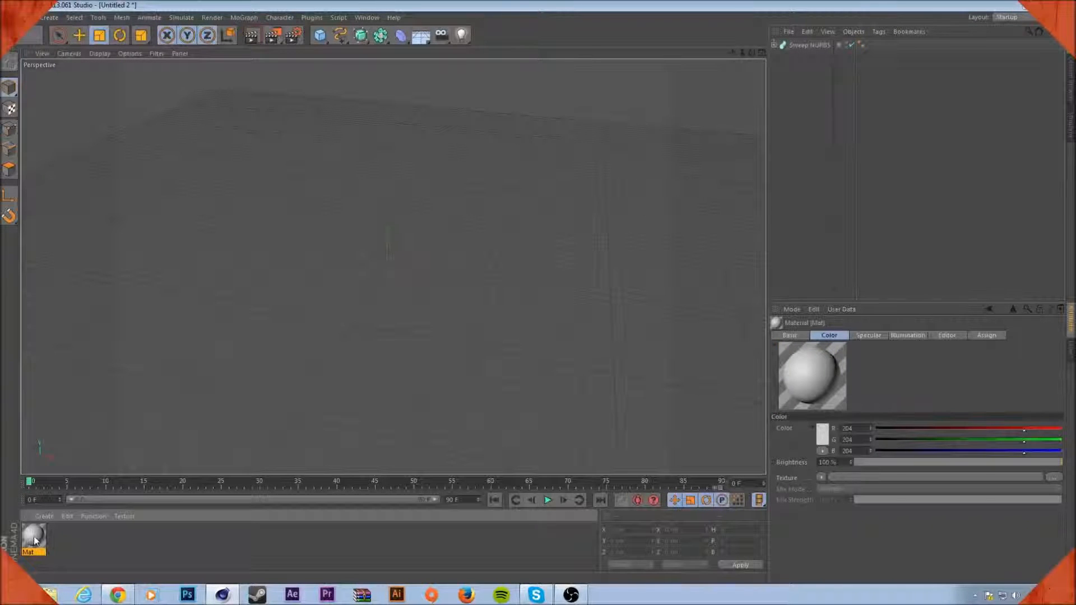
pyautogui.doubleClick(34, 541)
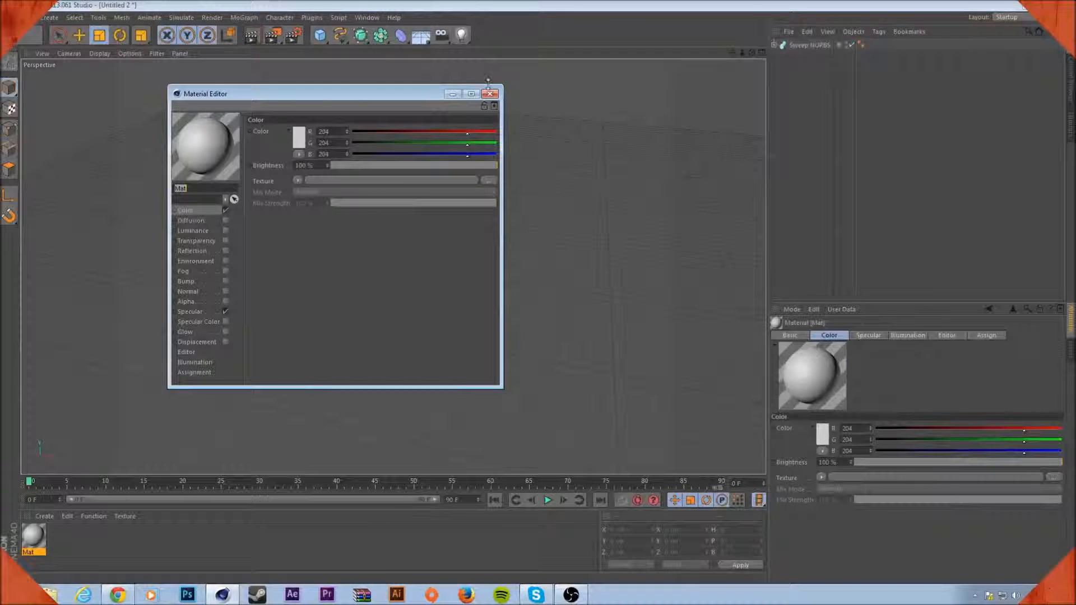
pyautogui.moveTo(496, 85); pyautogui.dragTo(754, 27)
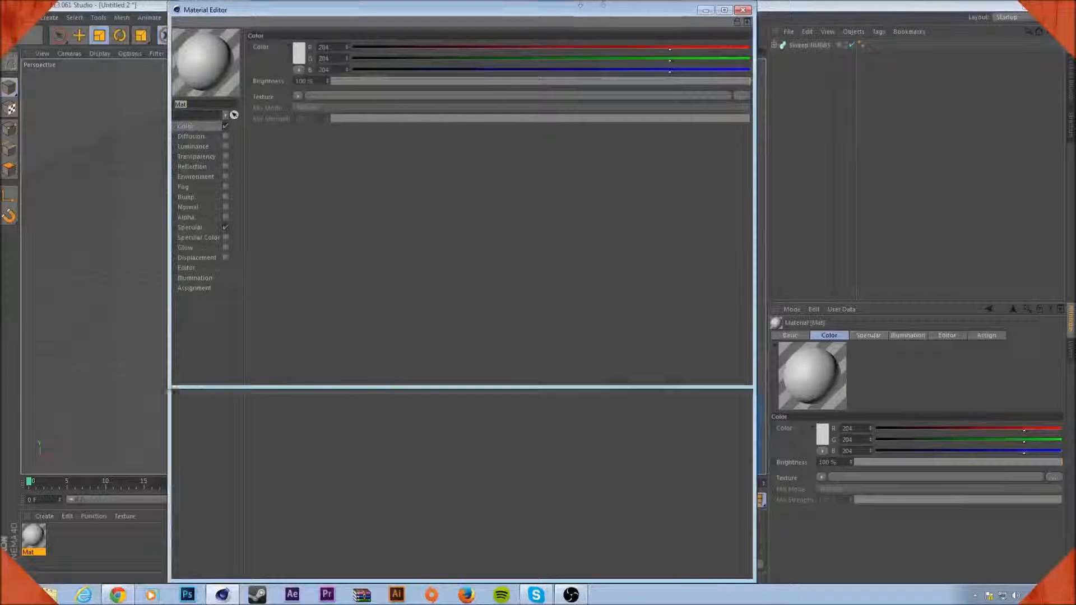
pyautogui.moveTo(601, 27); pyautogui.dragTo(676, 79)
pyautogui.click(260, 306)
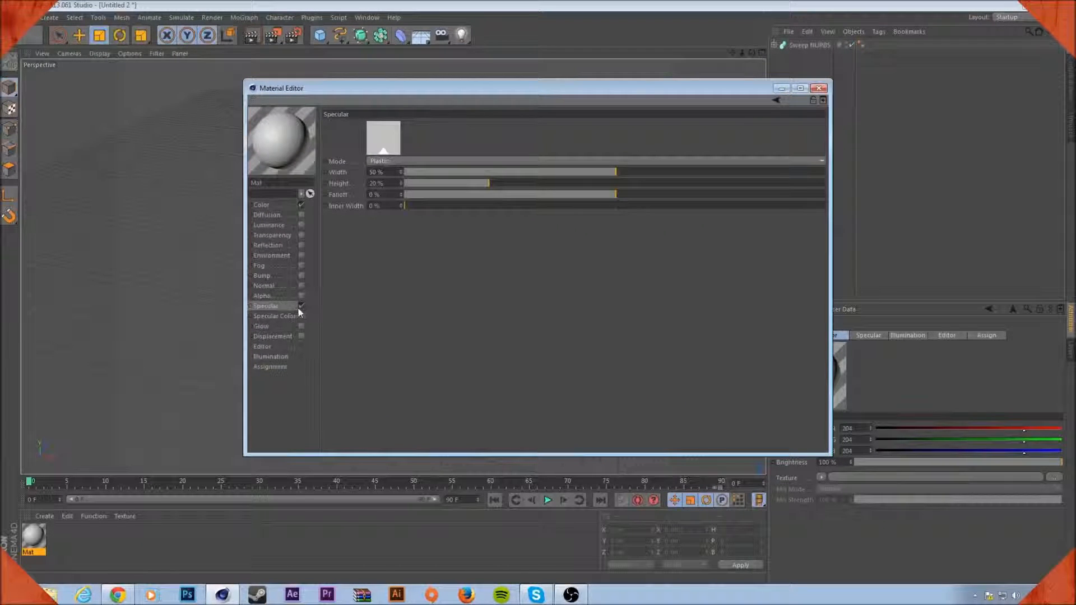
pyautogui.click(302, 306)
# - Load the Lumas effect shader as the material's Color texture and open the shader's settings
pyautogui.click(261, 205)
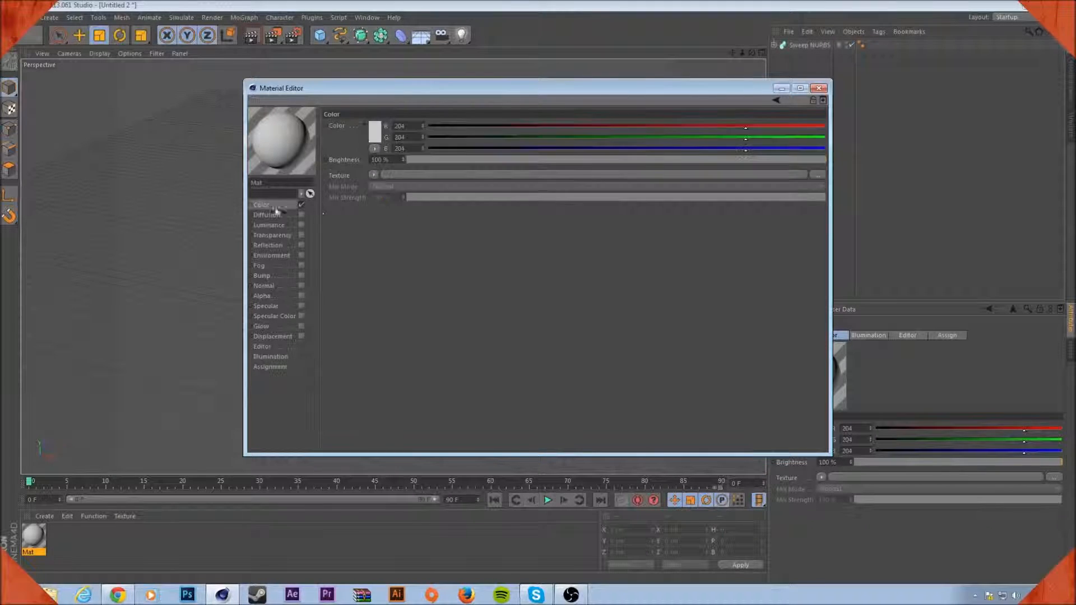
pyautogui.click(373, 175)
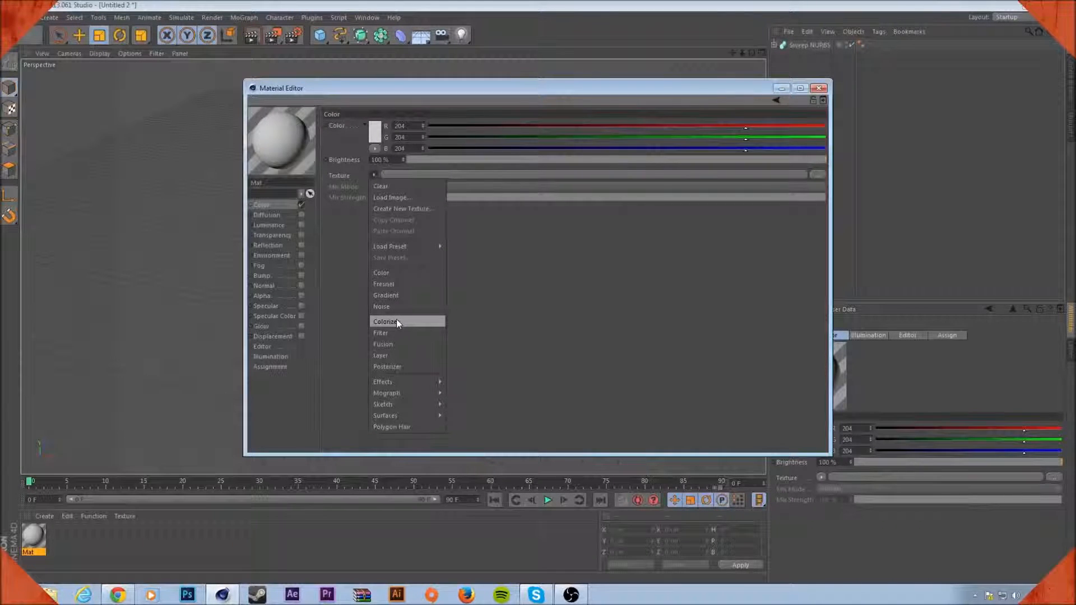
pyautogui.moveTo(405, 381)
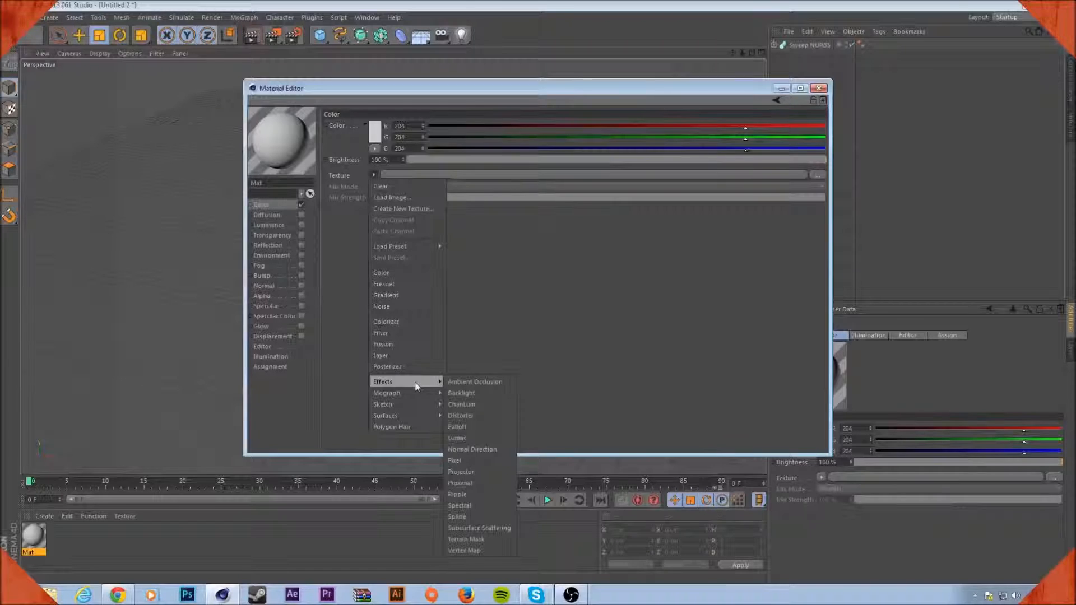
pyautogui.click(482, 439)
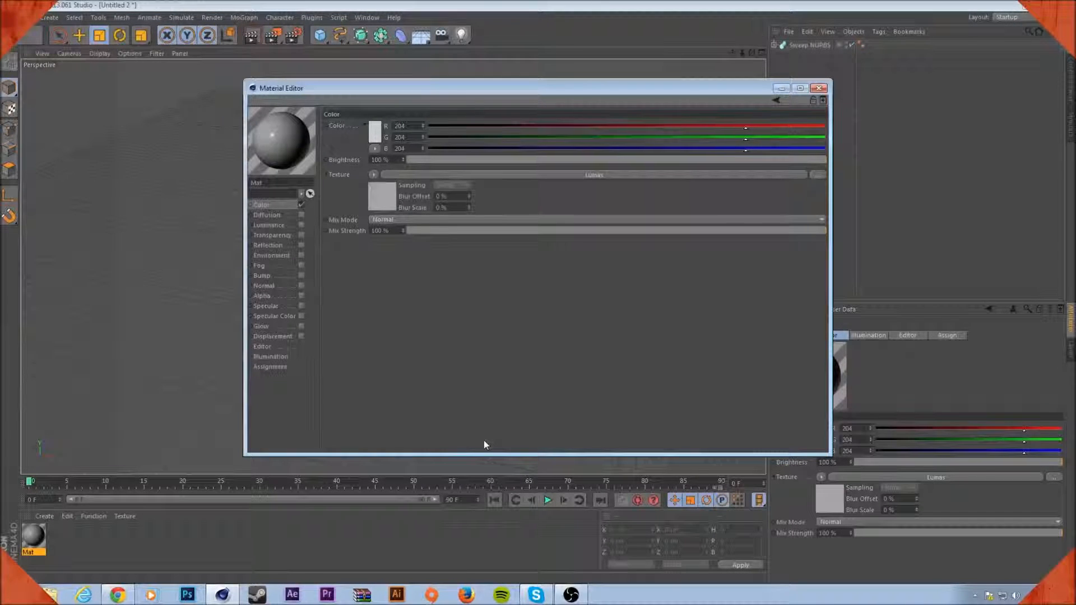
pyautogui.click(383, 208)
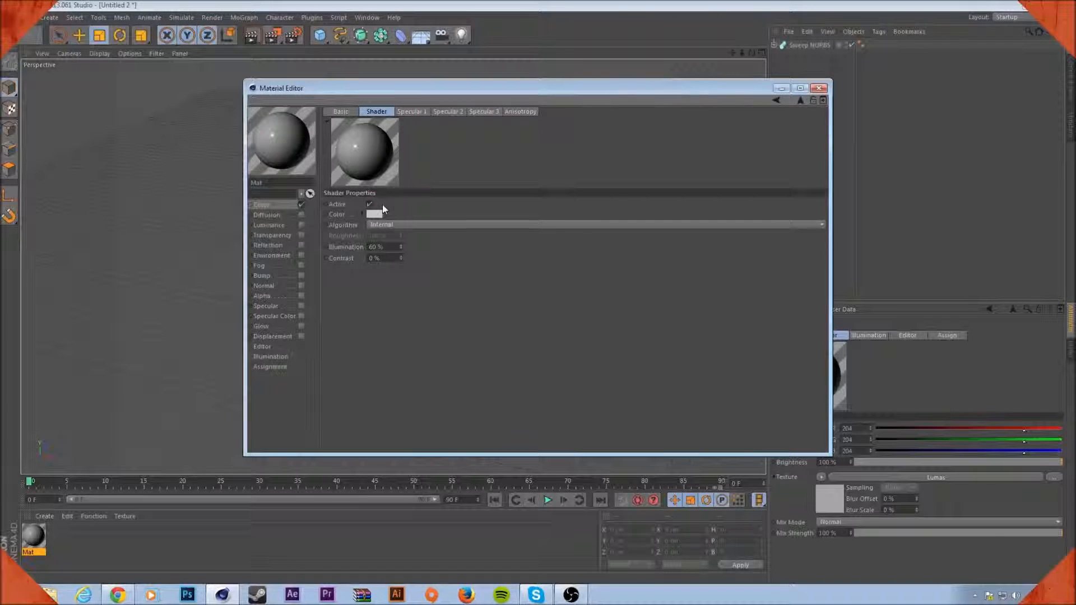
pyautogui.click(533, 113)
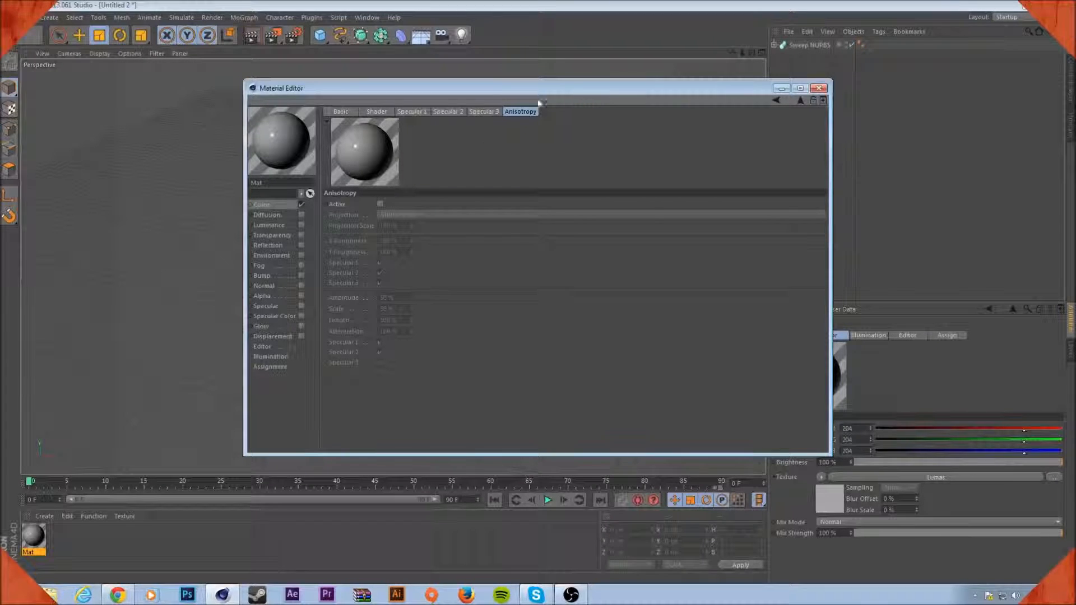
pyautogui.click(343, 111)
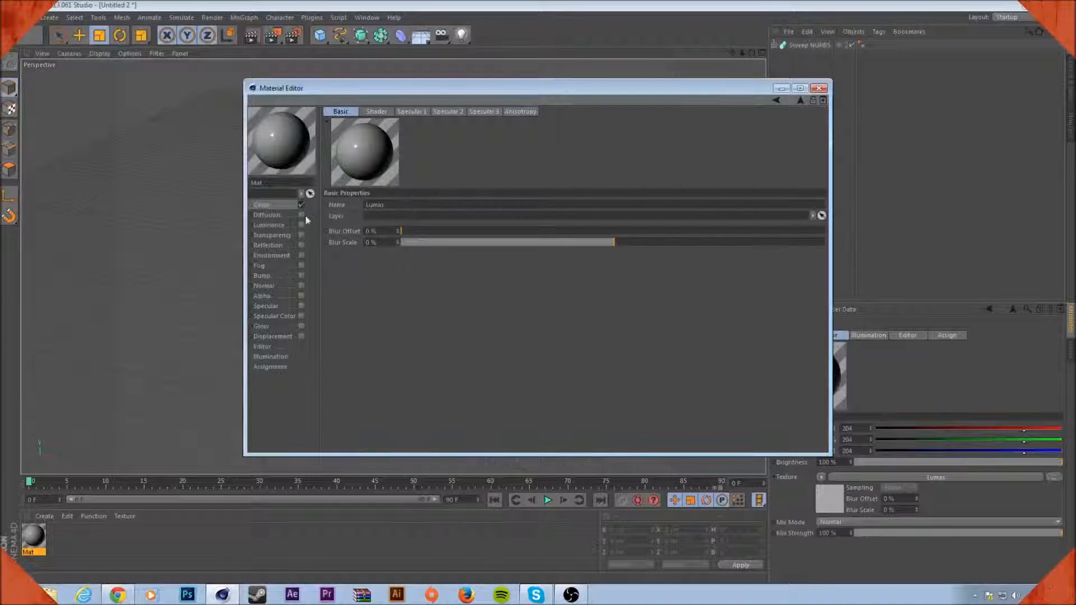
pyautogui.click(280, 205)
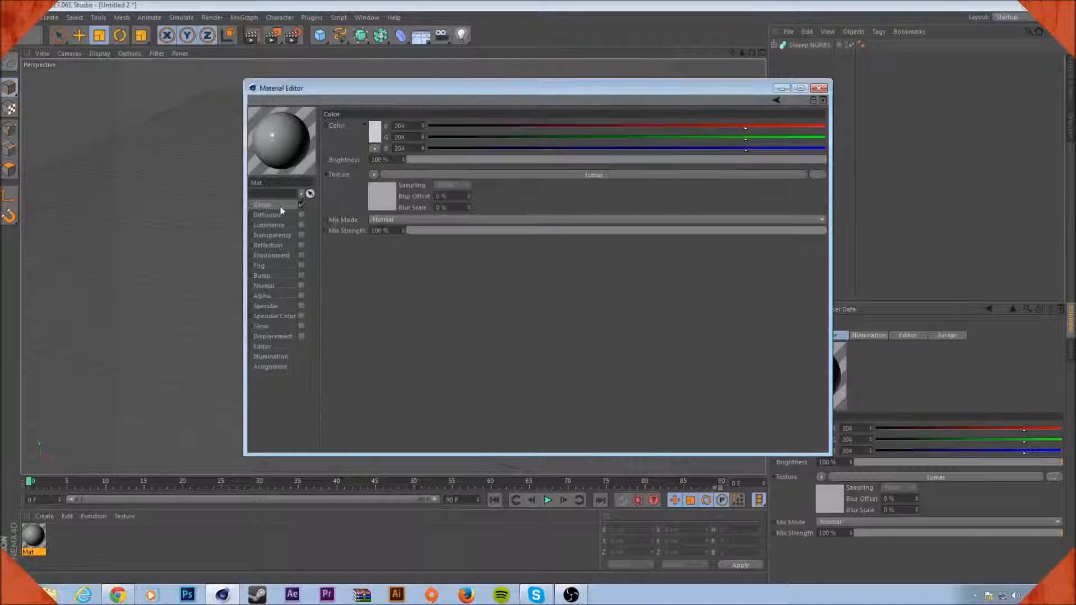
pyautogui.click(378, 198)
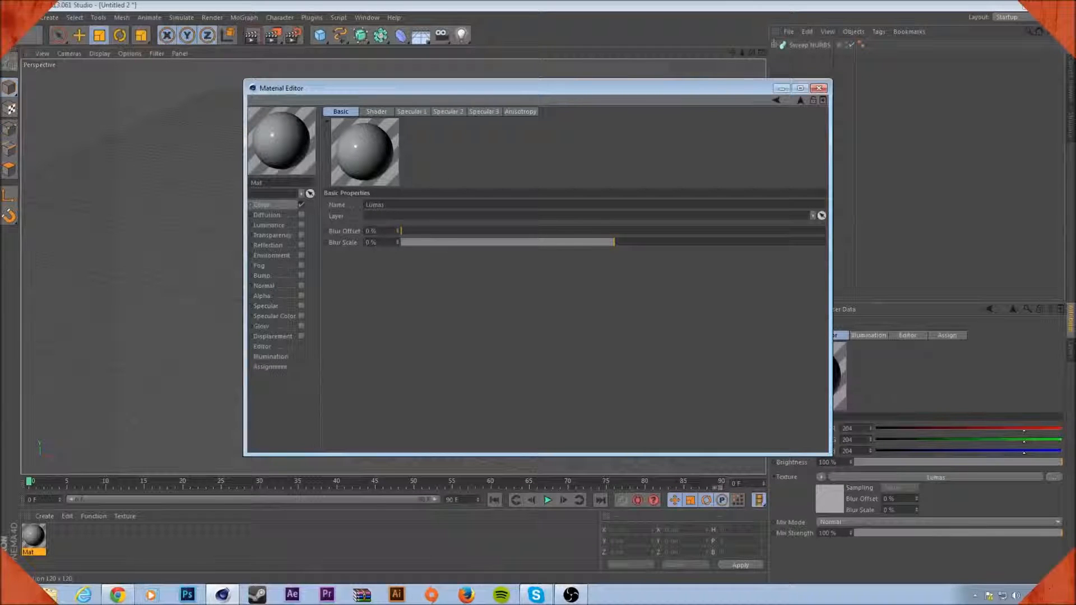
# - Set the Lumas shader's color to a pale cyan with hue 180° and about 14 % saturation
pyautogui.click(376, 111)
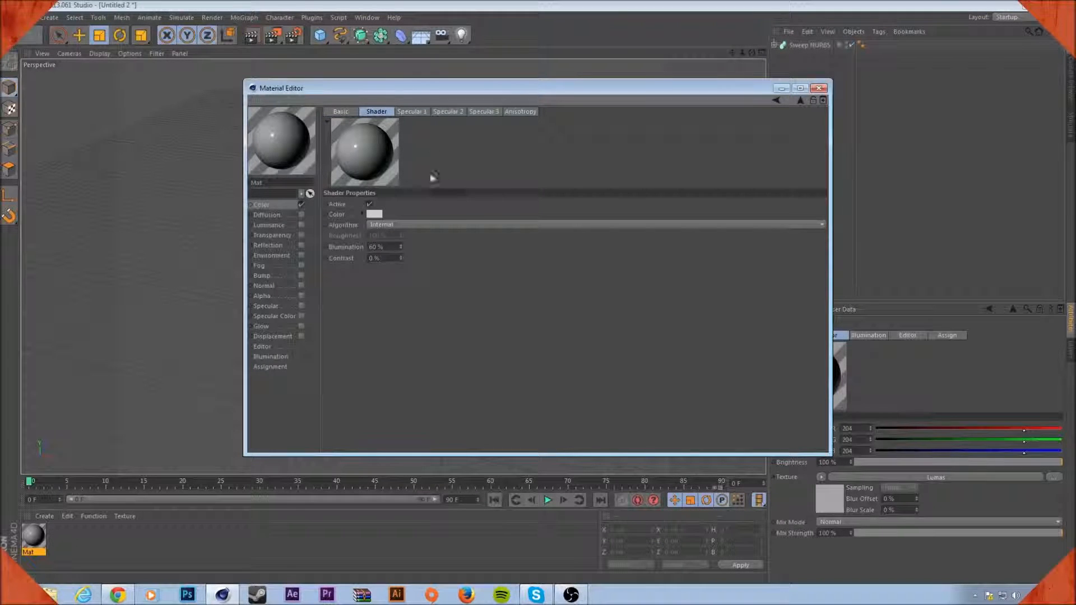
pyautogui.click(372, 215)
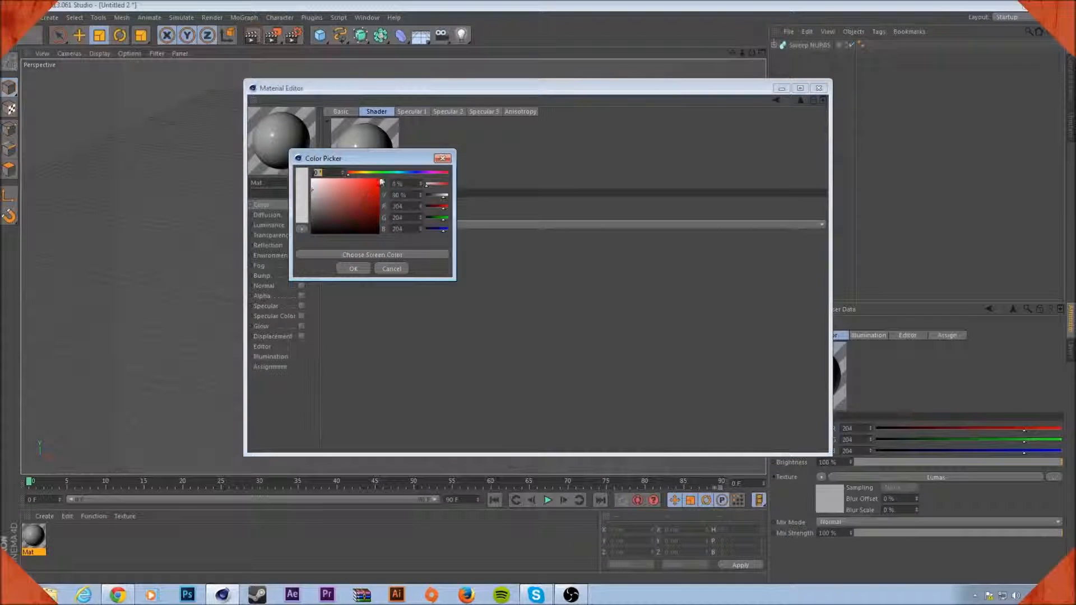
pyautogui.moveTo(375, 174)
pyautogui.mouseDown()
pyautogui.moveTo(352, 175)
pyautogui.moveTo(392, 176)
pyautogui.mouseUp()
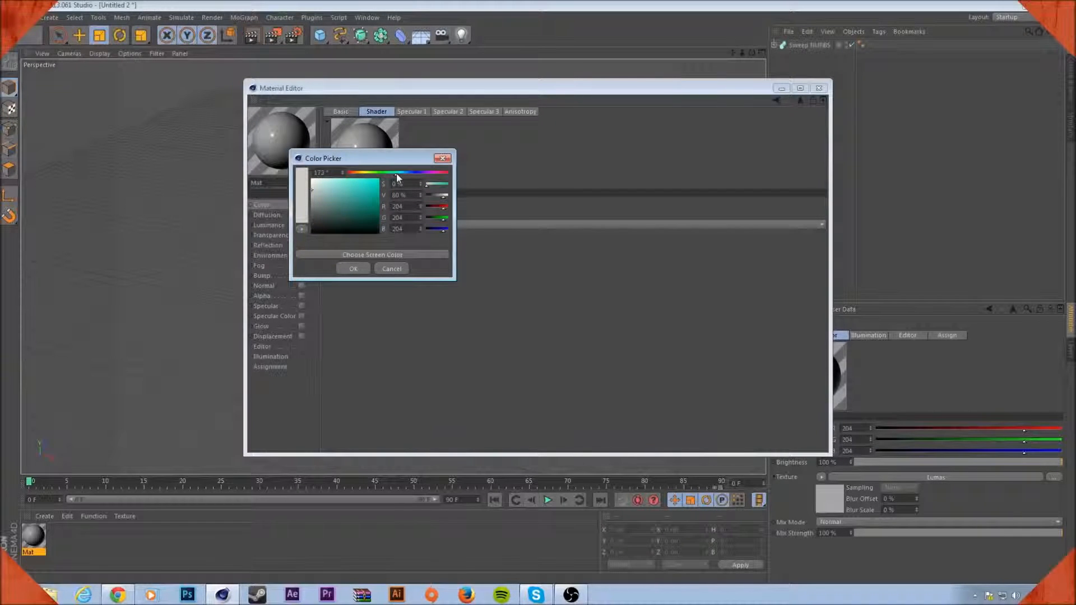
pyautogui.moveTo(313, 194); pyautogui.dragTo(316, 188)
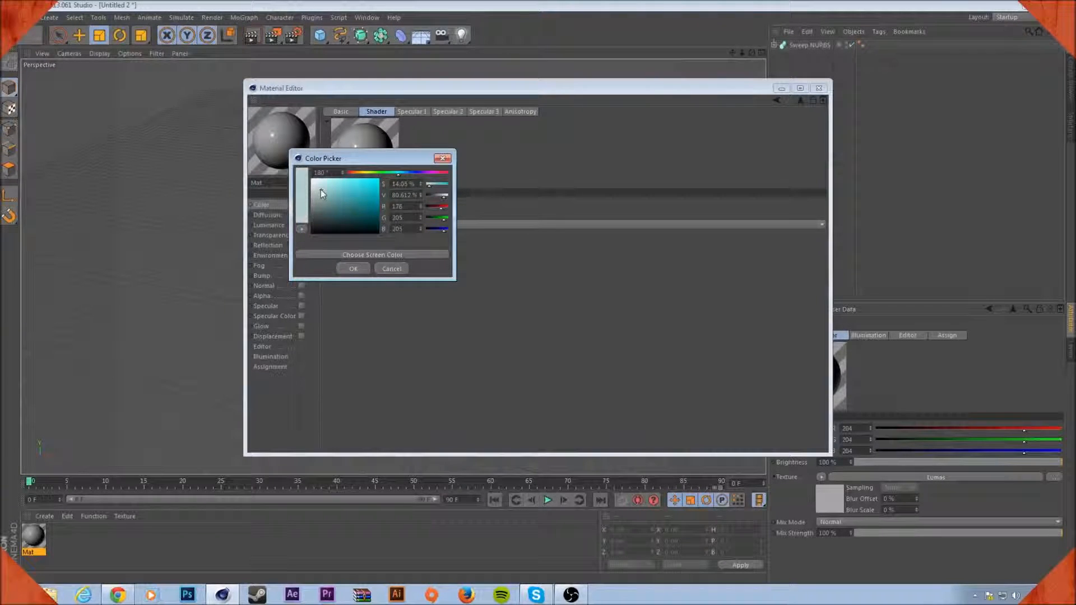
pyautogui.click(353, 268)
# - Activate the Lumas shader's anisotropy with Shrink Wrap projection, and look through its three specular layers
pyautogui.click(535, 112)
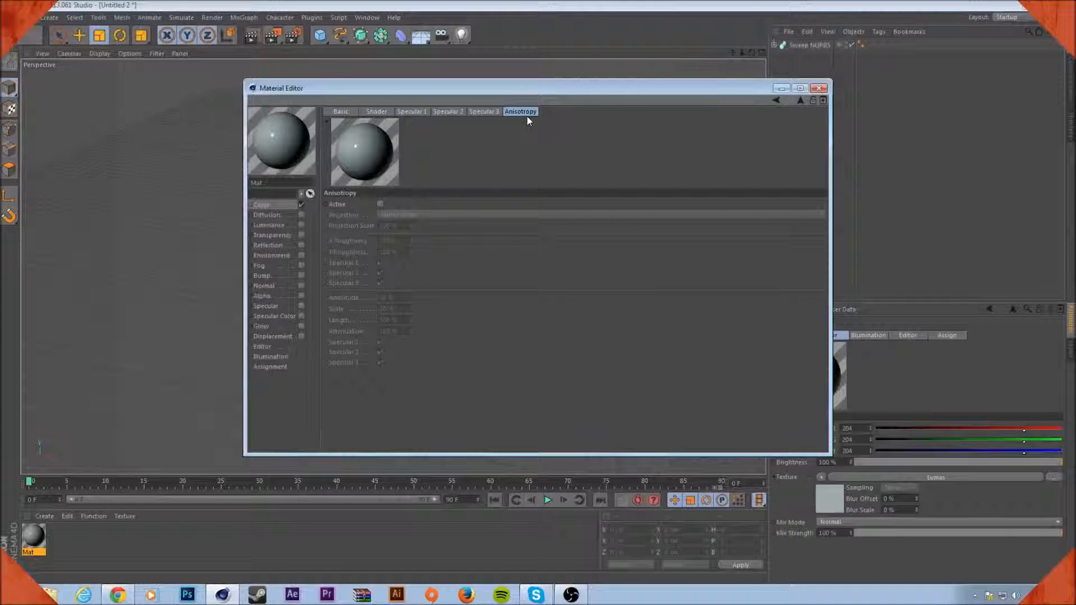
pyautogui.click(379, 204)
pyautogui.click(419, 214)
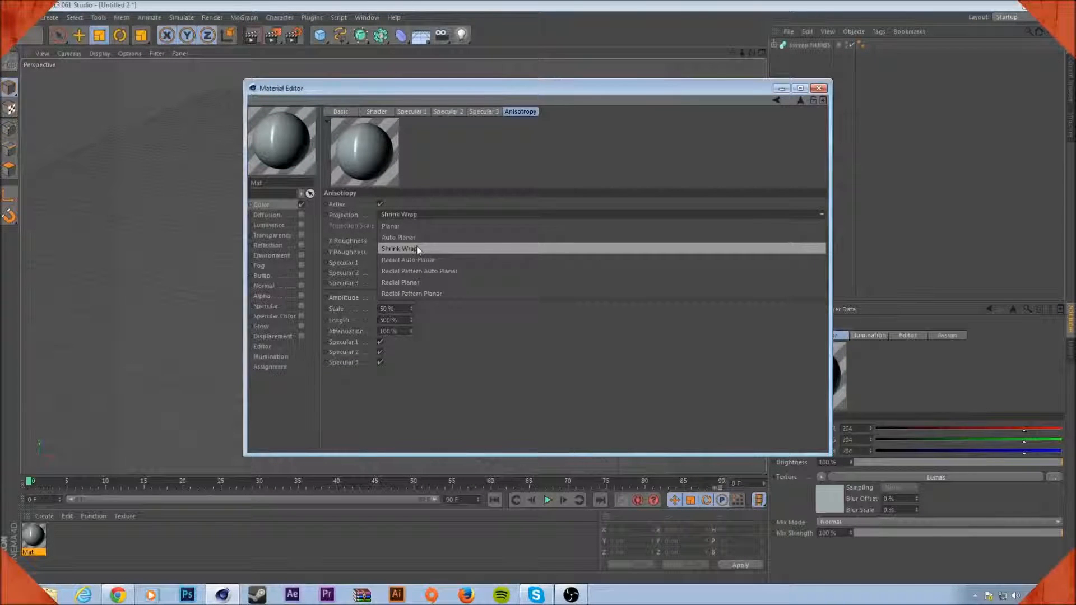
pyautogui.click(417, 250)
pyautogui.moveTo(424, 89); pyautogui.dragTo(523, 102)
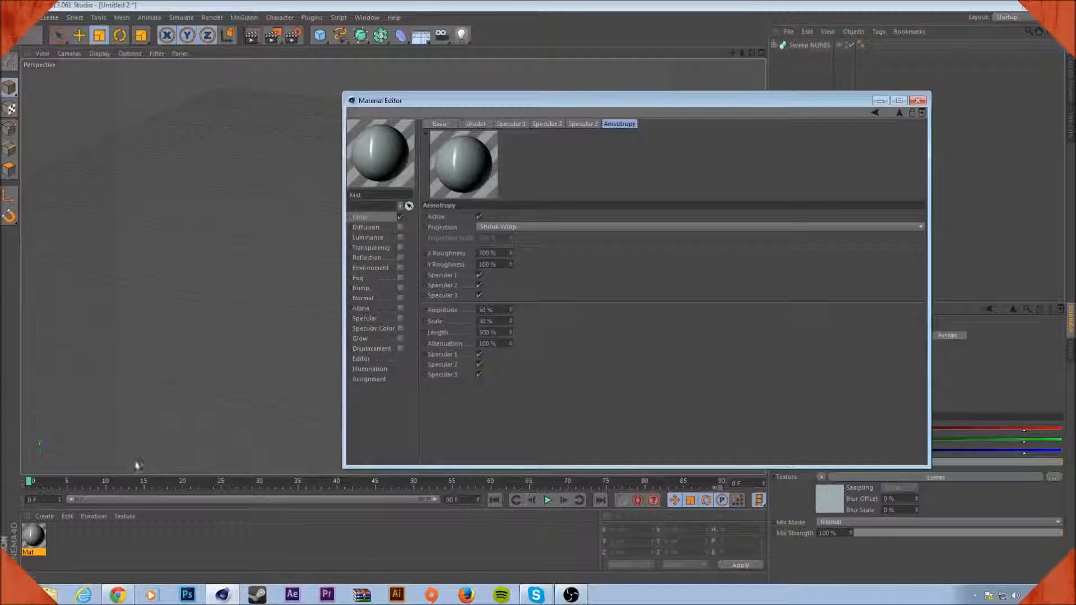
pyautogui.click(525, 124)
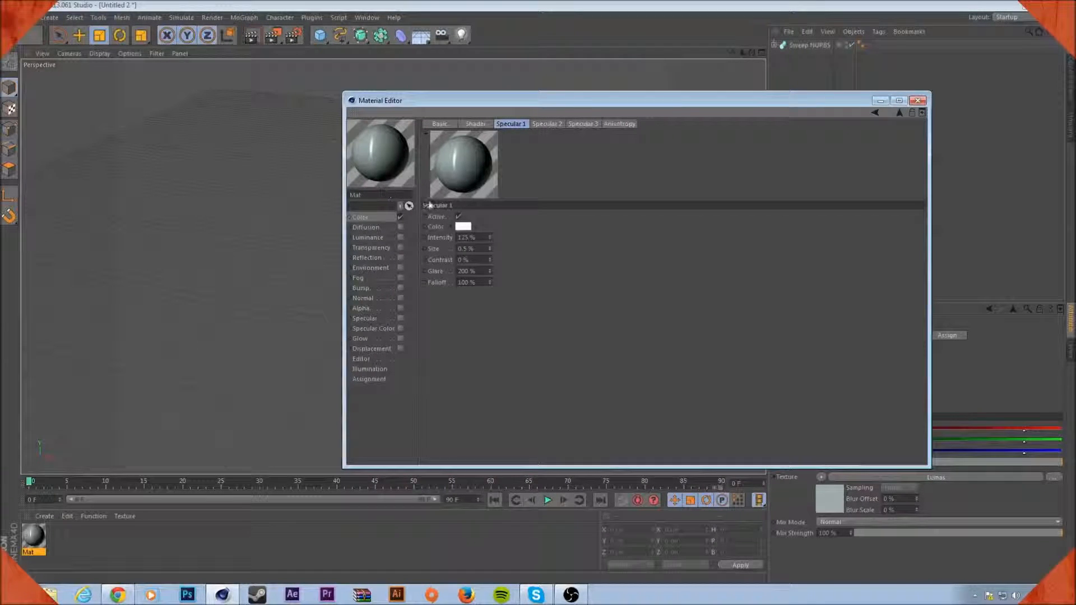
pyautogui.click(547, 124)
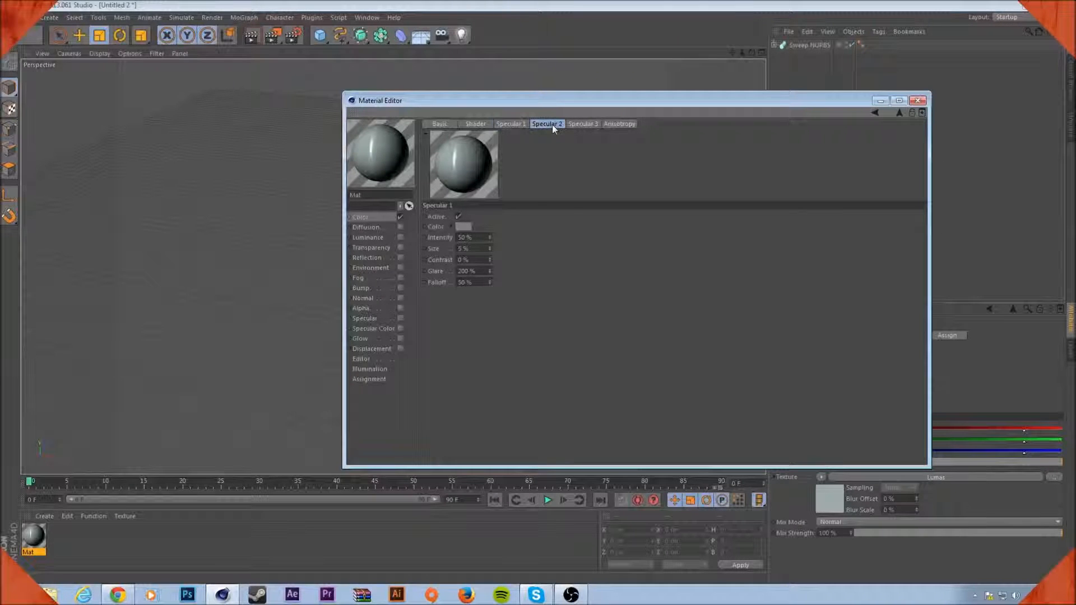
pyautogui.click(585, 124)
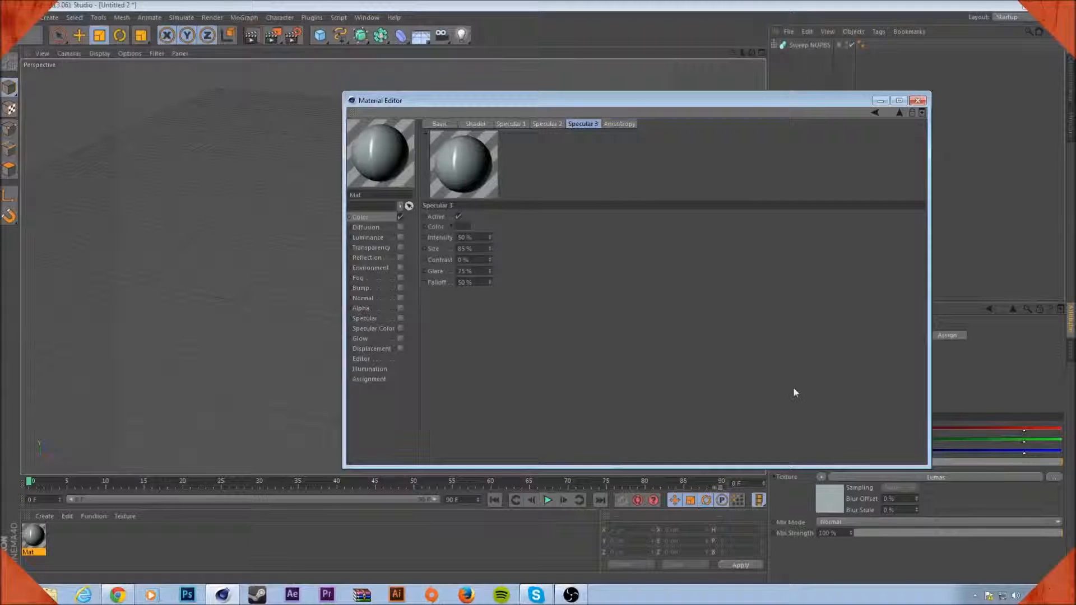
# - Enable the material's Reflection at 4 % brightness with a Fresnel texture at about 6 % mix strength, and close the material editor
pyautogui.click(367, 257)
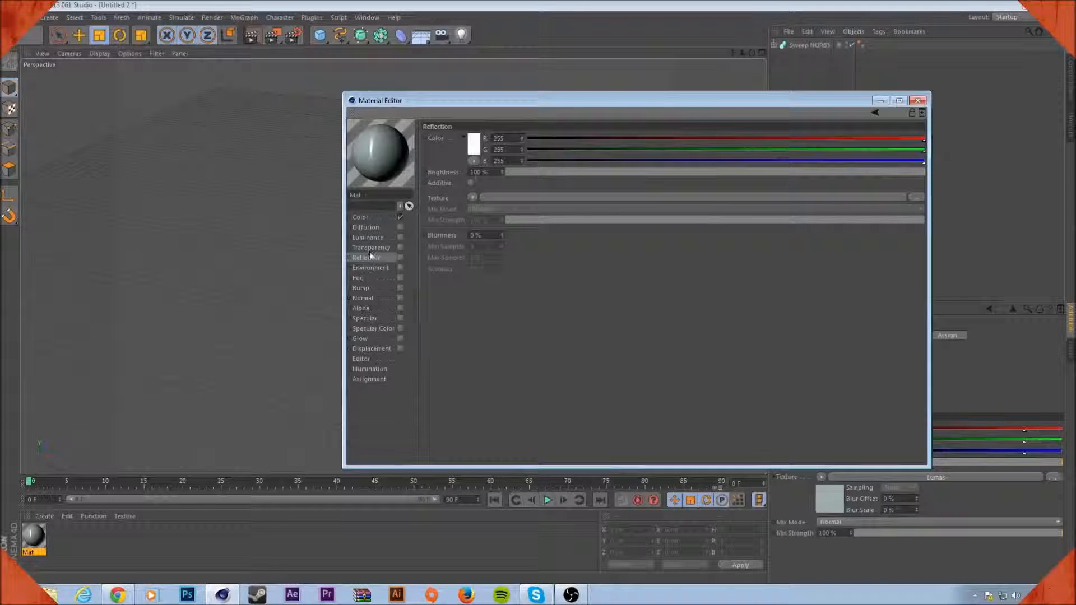
pyautogui.click(400, 257)
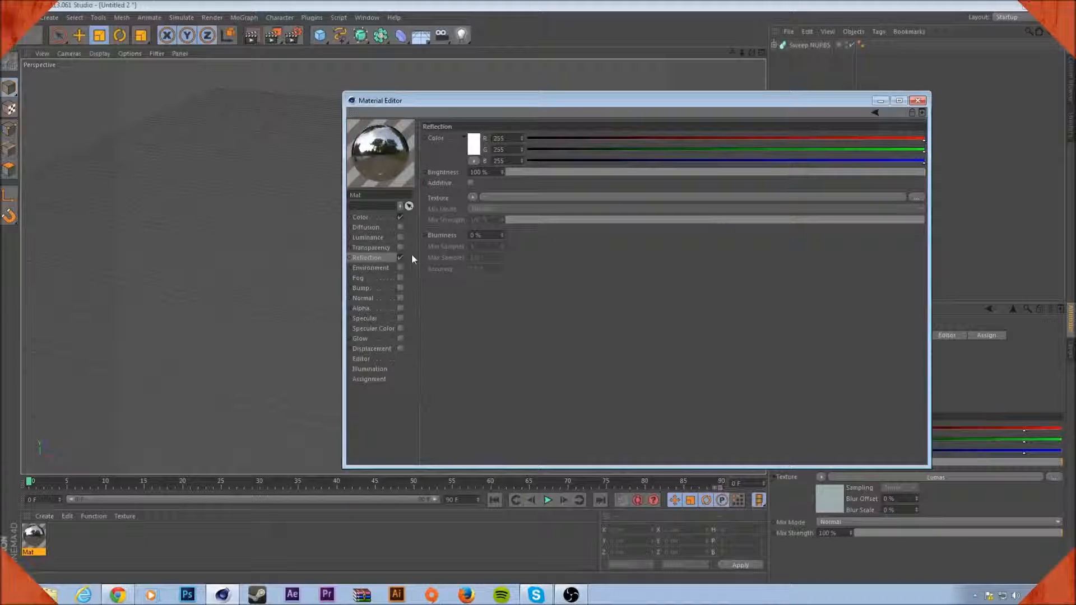
pyautogui.moveTo(515, 173); pyautogui.dragTo(522, 174)
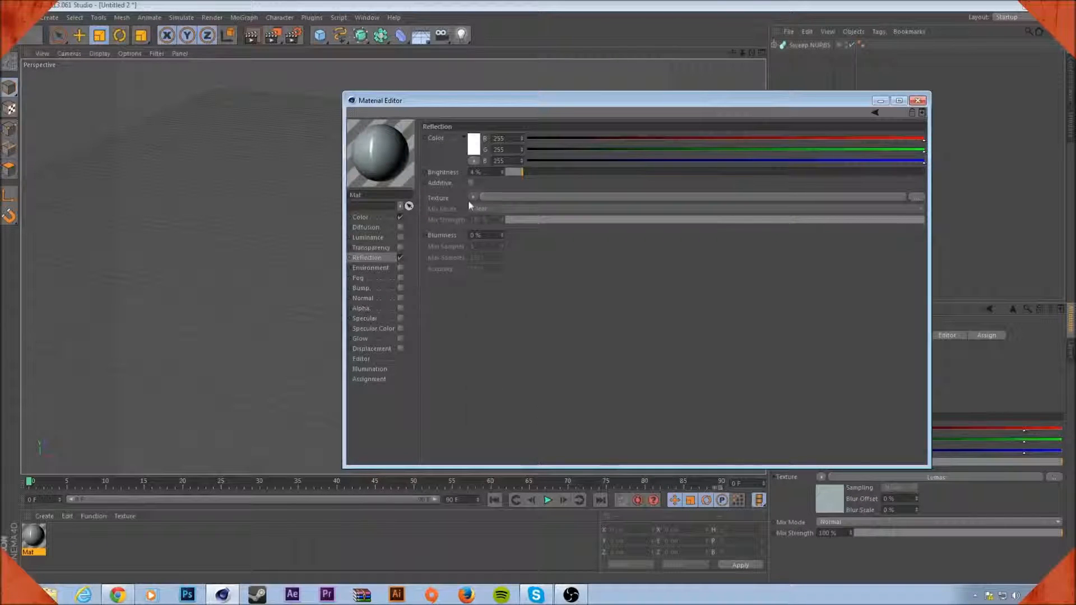
pyautogui.click(470, 198)
pyautogui.click(537, 309)
pyautogui.moveTo(536, 253); pyautogui.dragTo(531, 253)
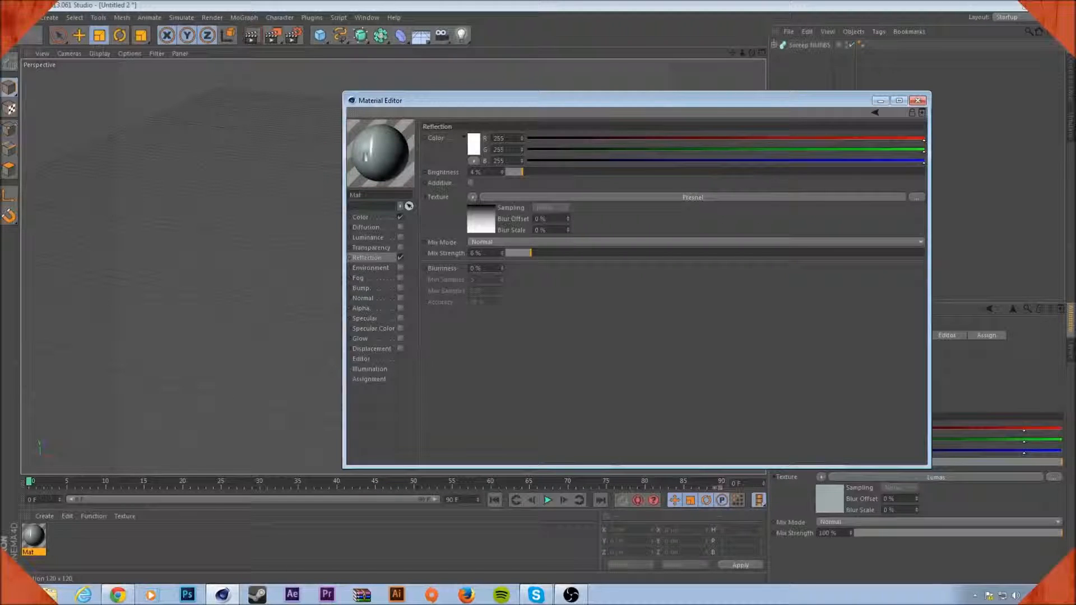
pyautogui.click(918, 101)
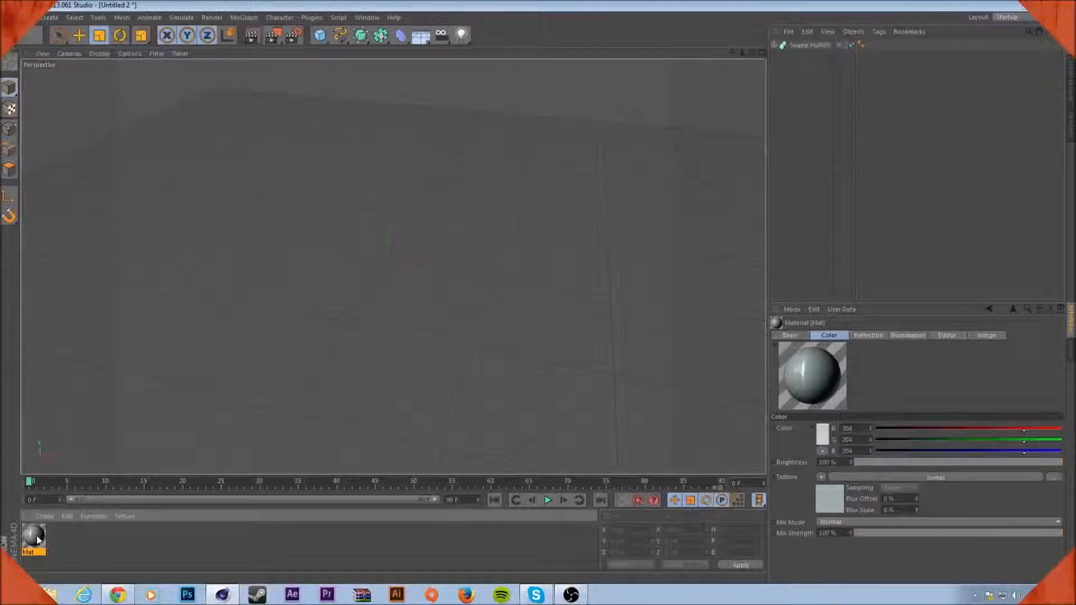
# - Apply the material to the Sweep NURBS and render the view at frame 42
pyautogui.moveTo(31, 483); pyautogui.dragTo(351, 482)
pyautogui.moveTo(34, 537); pyautogui.dragTo(801, 46)
pyautogui.click(802, 75)
pyautogui.click(251, 34)
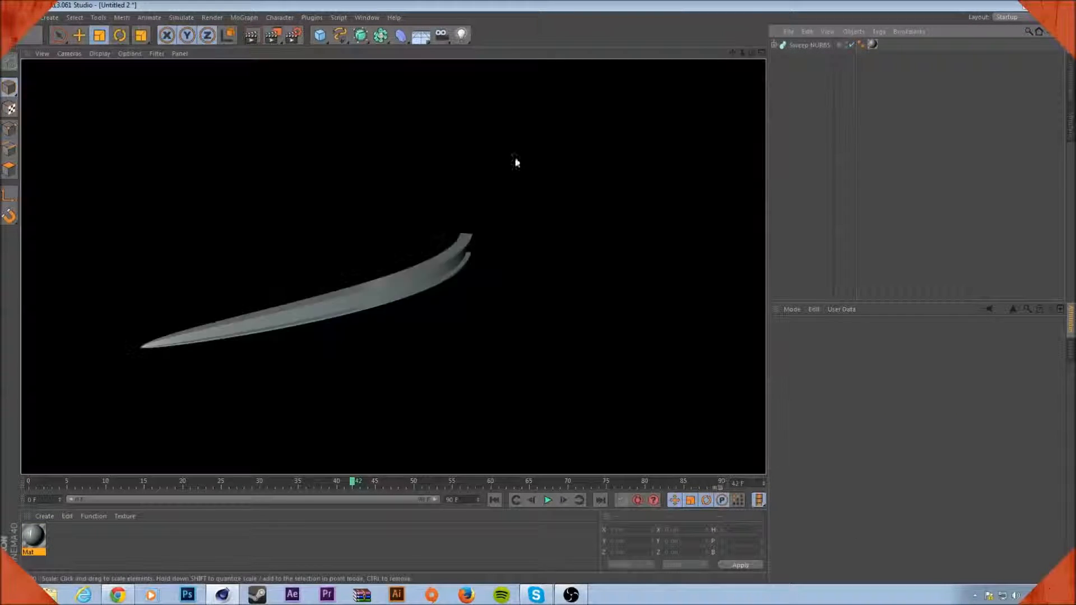
pyautogui.click(807, 169)
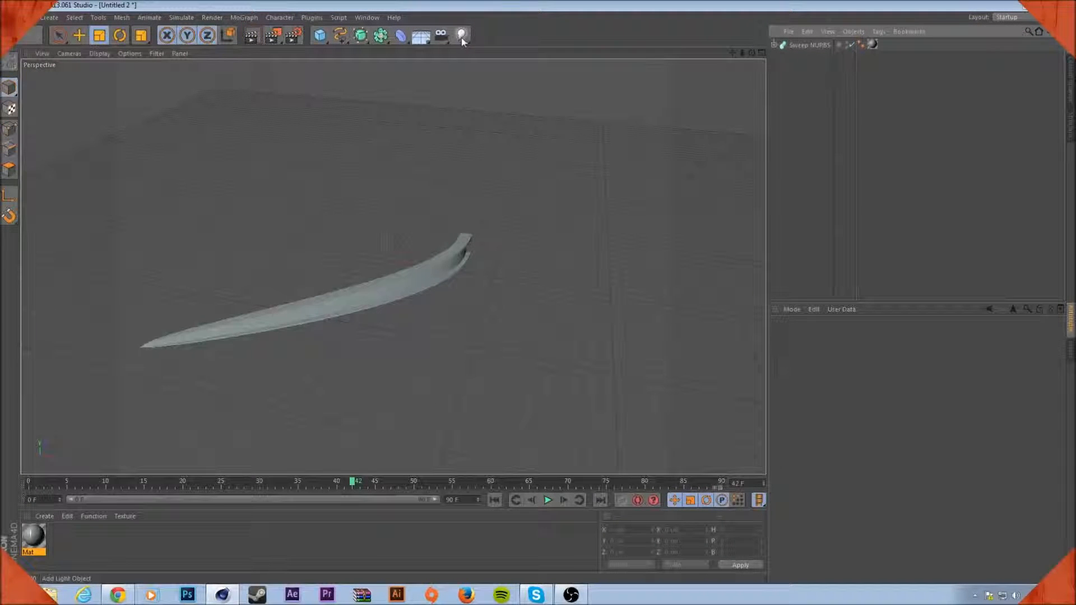
# - Add an area light, enlarge it to span well beyond the swoosh, tilt it to face downward and move it above the swoosh
pyautogui.click(461, 37)
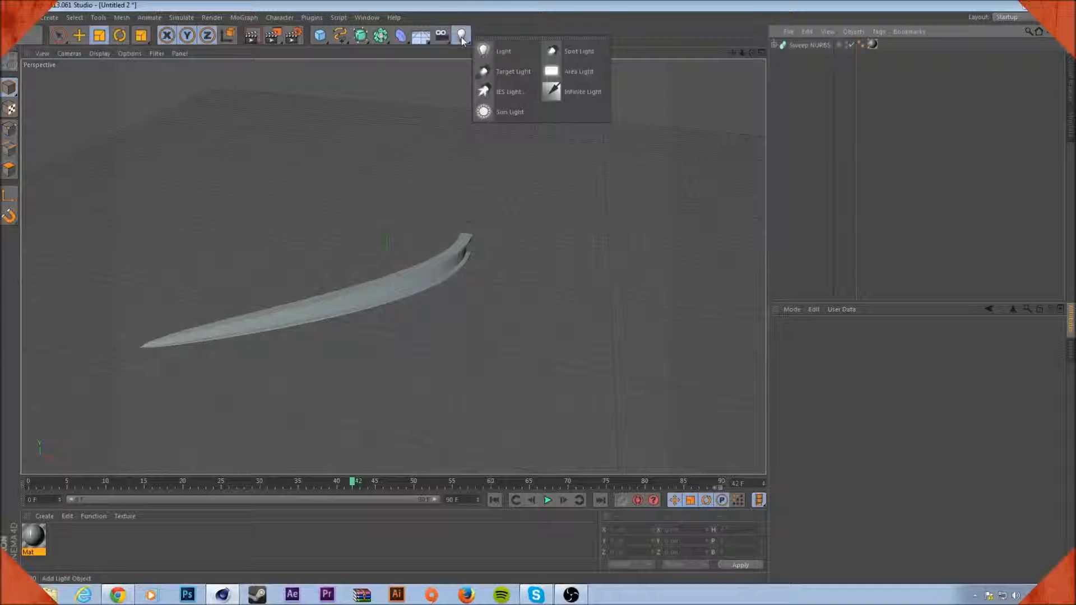
pyautogui.click(571, 72)
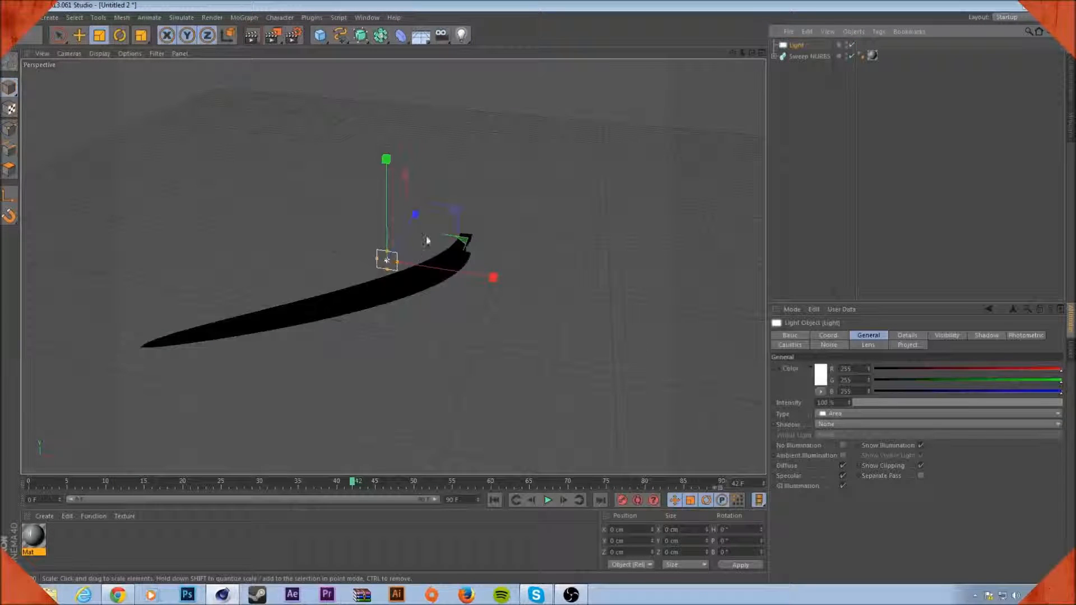
pyautogui.moveTo(397, 263); pyautogui.dragTo(690, 312)
pyautogui.moveTo(387, 252); pyautogui.dragTo(433, 120)
pyautogui.press('r')
pyautogui.moveTo(363, 254); pyautogui.dragTo(399, 191)
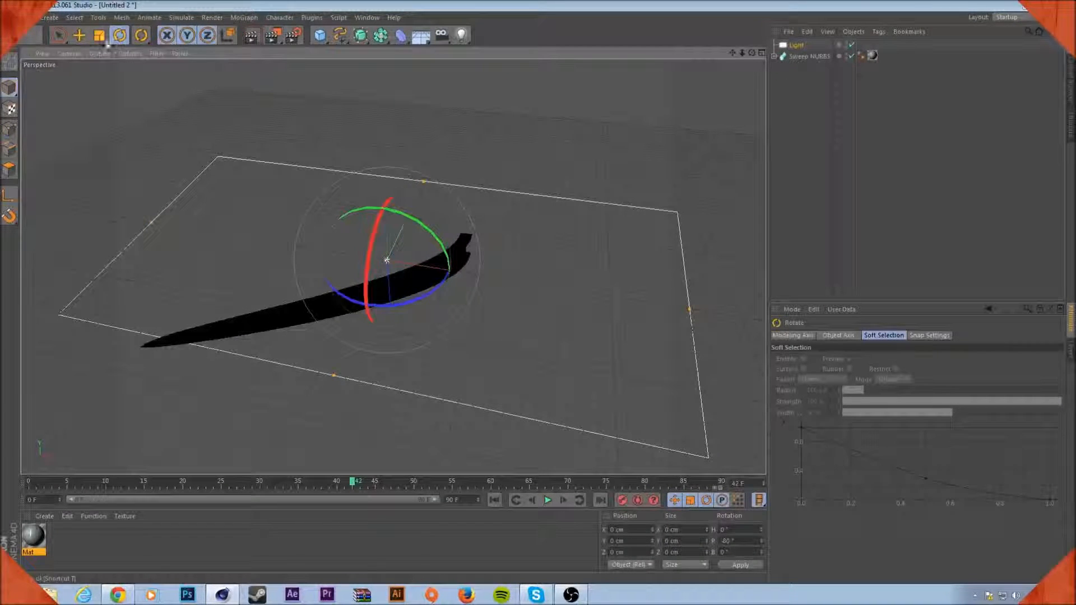
pyautogui.press('e')
pyautogui.moveTo(391, 329); pyautogui.dragTo(309, 149)
# - Add a standard omni light and place it in front of the swoosh, just beyond its growing end
pyautogui.moveTo(461, 35); pyautogui.dragTo(529, 55)
pyautogui.moveTo(492, 278); pyautogui.dragTo(418, 267)
pyautogui.moveTo(349, 205); pyautogui.dragTo(290, 274)
pyautogui.moveTo(240, 227); pyautogui.dragTo(221, 114)
pyautogui.moveTo(285, 180); pyautogui.dragTo(195, 254)
pyautogui.moveTo(235, 311); pyautogui.dragTo(578, 409)
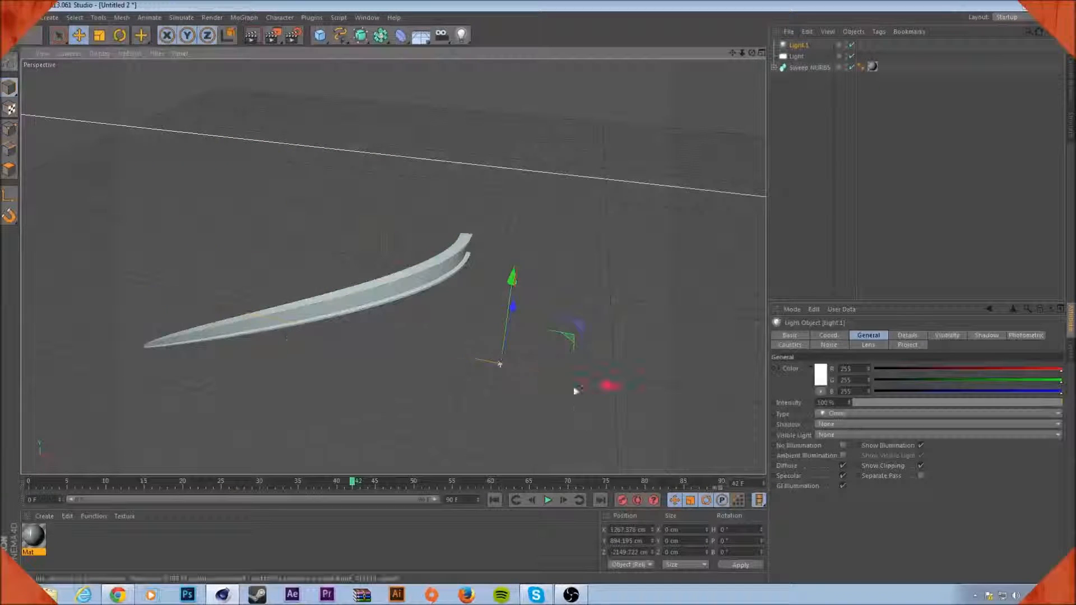
pyautogui.moveTo(516, 317)
pyautogui.mouseDown()
pyautogui.moveTo(521, 231)
pyautogui.moveTo(510, 274)
pyautogui.mouseUp()
pyautogui.moveTo(514, 231); pyautogui.dragTo(518, 219)
pyautogui.click(800, 110)
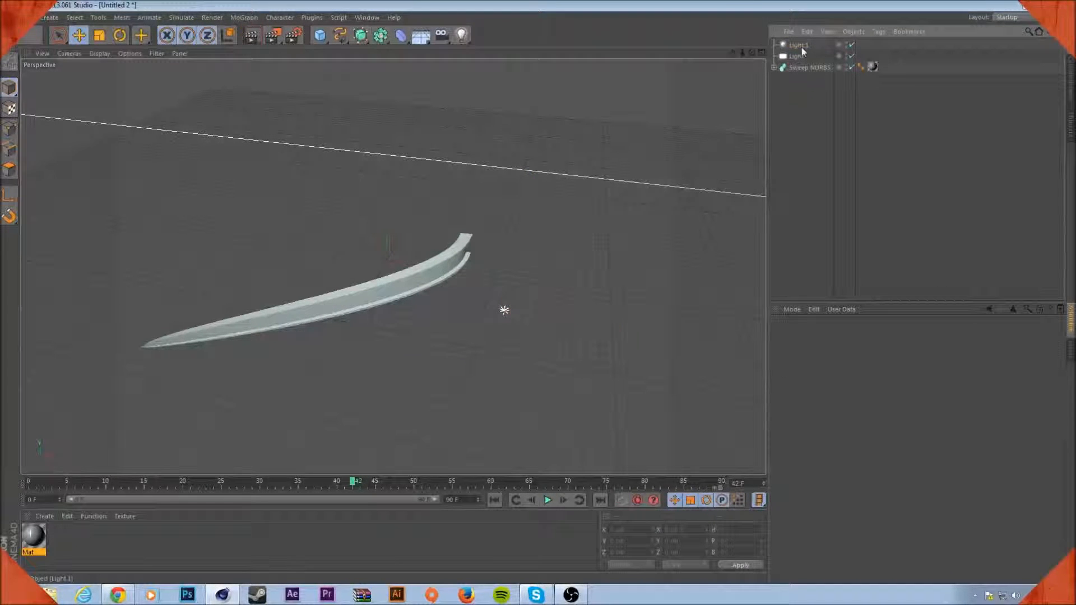
# - Duplicate the omni light and place the copy at the swoosh's growing end, at about X 1096, Y 1525, Z -2254 cm
pyautogui.click(792, 46)
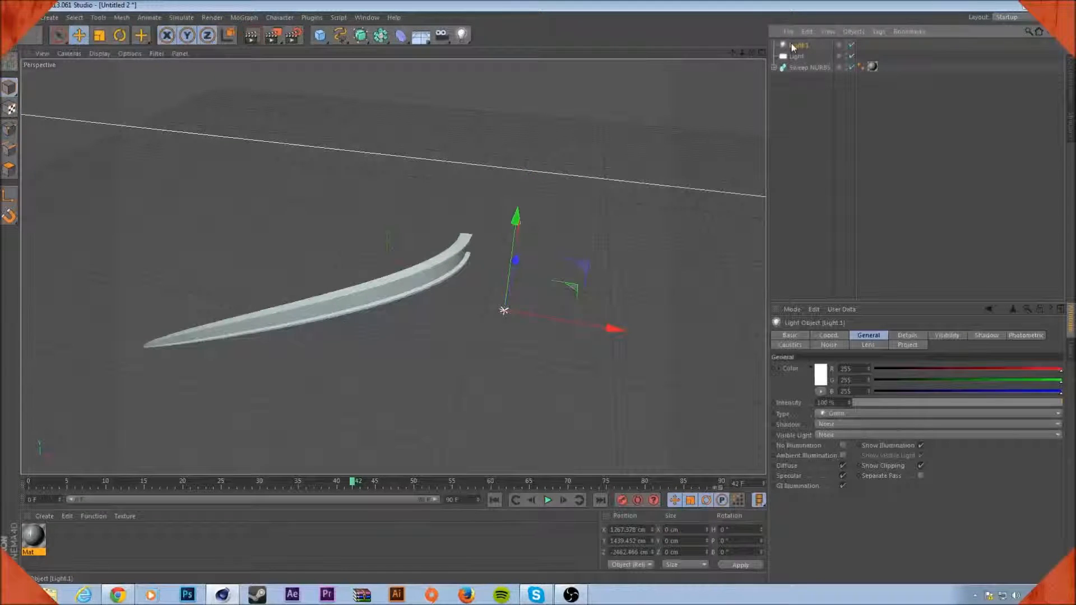
pyautogui.hotkey('ctrl', 'c')
pyautogui.hotkey('ctrl', 'v')
pyautogui.moveTo(616, 328); pyautogui.dragTo(389, 289)
pyautogui.moveTo(315, 232); pyautogui.dragTo(359, 184)
pyautogui.moveTo(440, 235); pyautogui.dragTo(396, 230)
pyautogui.moveTo(288, 108); pyautogui.dragTo(332, 93)
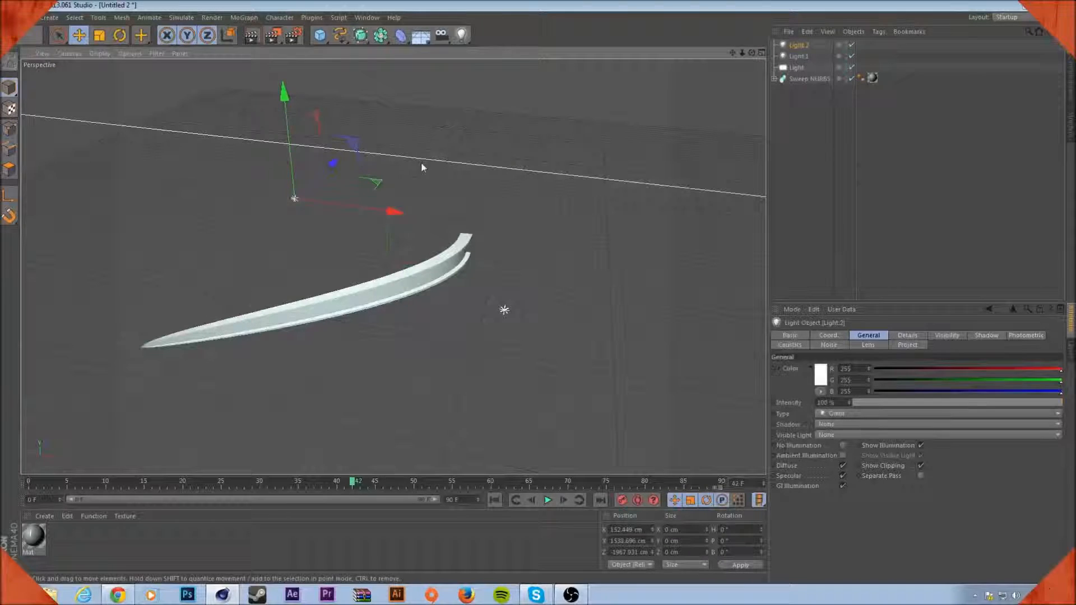
pyautogui.moveTo(394, 213); pyautogui.dragTo(546, 236)
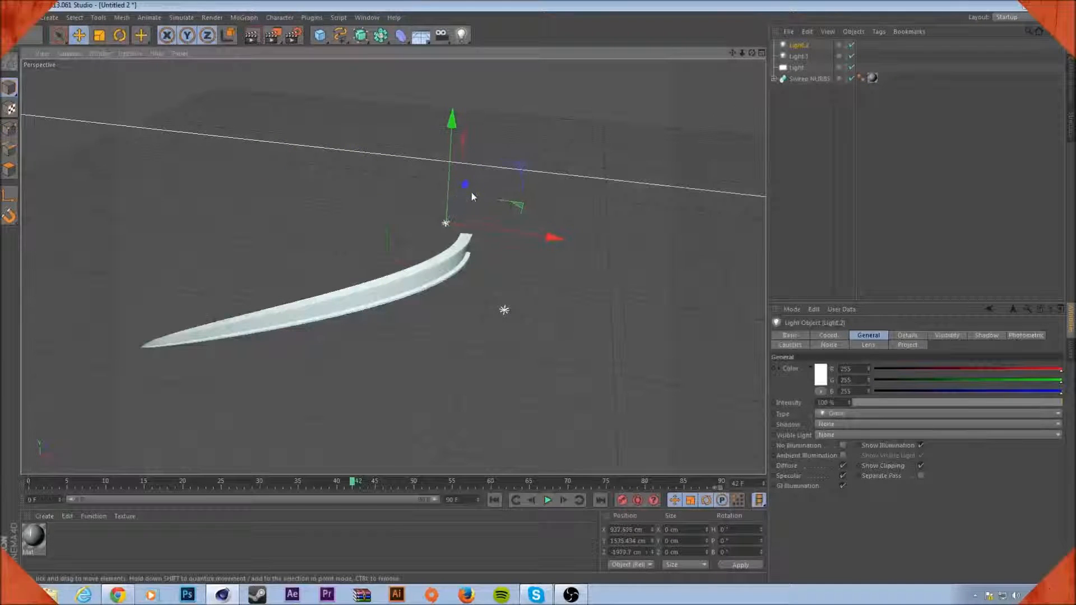
pyautogui.moveTo(465, 194); pyautogui.dragTo(497, 225)
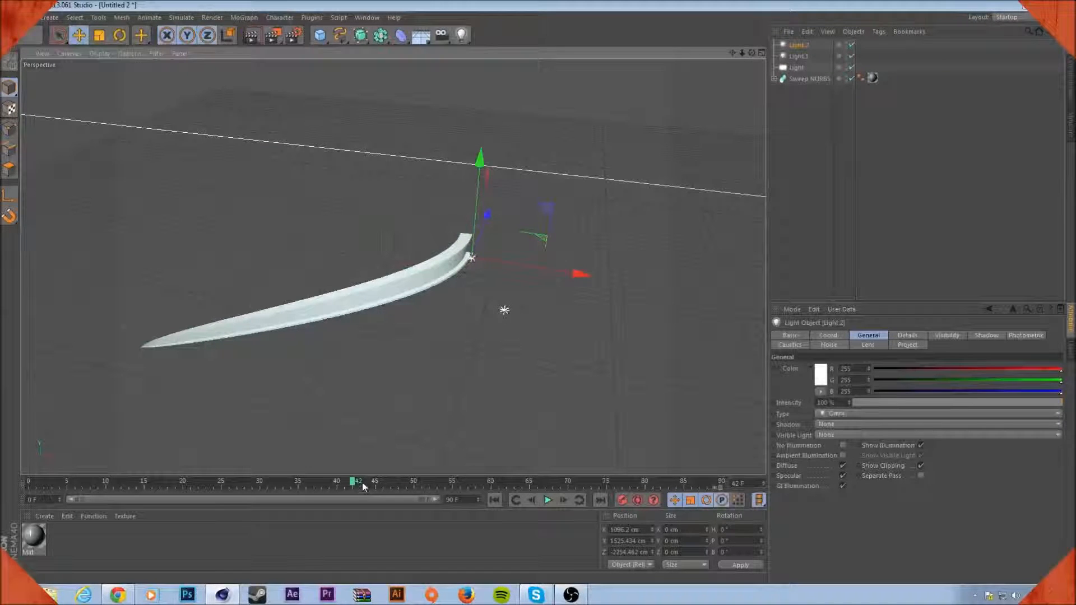
# - Animate the duplicated light with a keyframe at frame 40 and one at frame 70, moved to the swoosh's second bend
pyautogui.moveTo(354, 489)
pyautogui.mouseDown()
pyautogui.moveTo(268, 485)
pyautogui.moveTo(337, 485)
pyautogui.mouseUp()
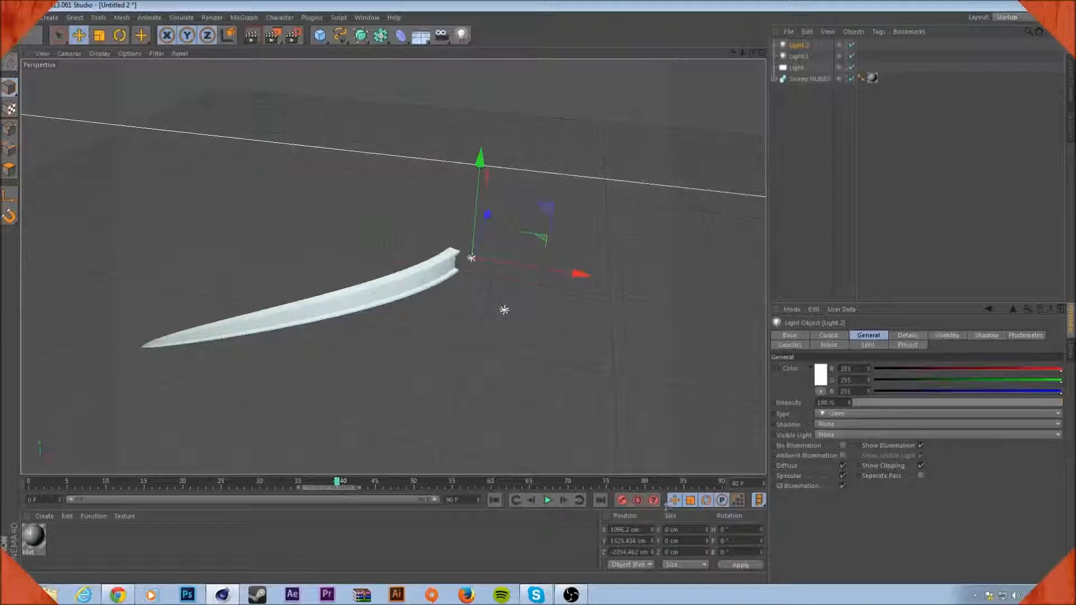
pyautogui.click(623, 500)
pyautogui.moveTo(336, 485)
pyautogui.mouseDown()
pyautogui.moveTo(592, 485)
pyautogui.moveTo(567, 488)
pyautogui.mouseUp()
pyautogui.moveTo(575, 272); pyautogui.dragTo(497, 205)
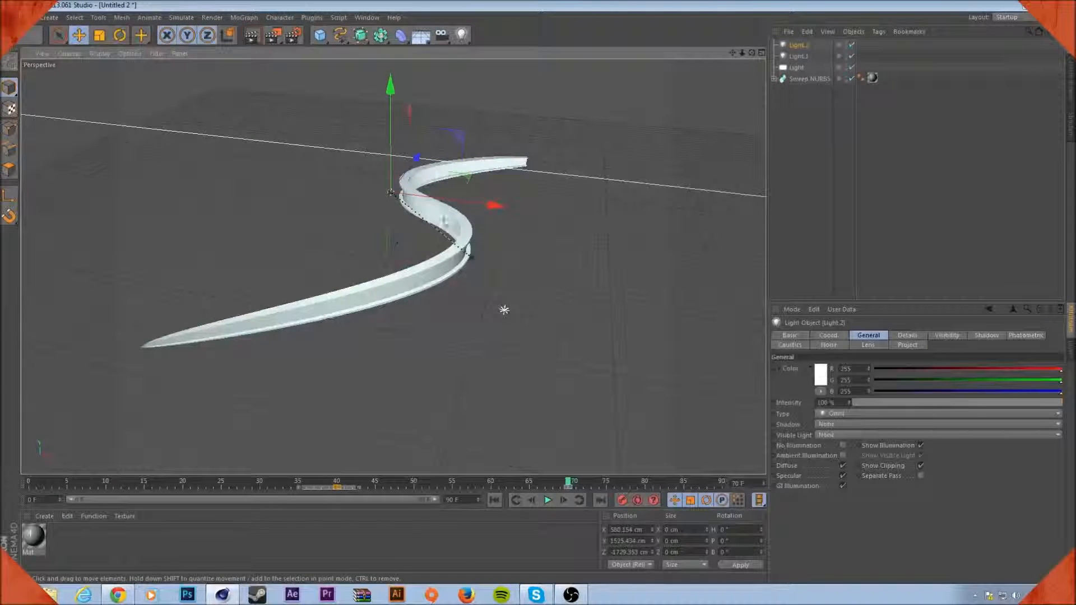
pyautogui.moveTo(567, 483); pyautogui.dragTo(29, 480)
# - Turn on shadows for all three lights together
pyautogui.click(811, 65)
pyautogui.click(795, 66)
pyautogui.keyDown('shift'); pyautogui.click(797, 46); pyautogui.keyUp('shift')
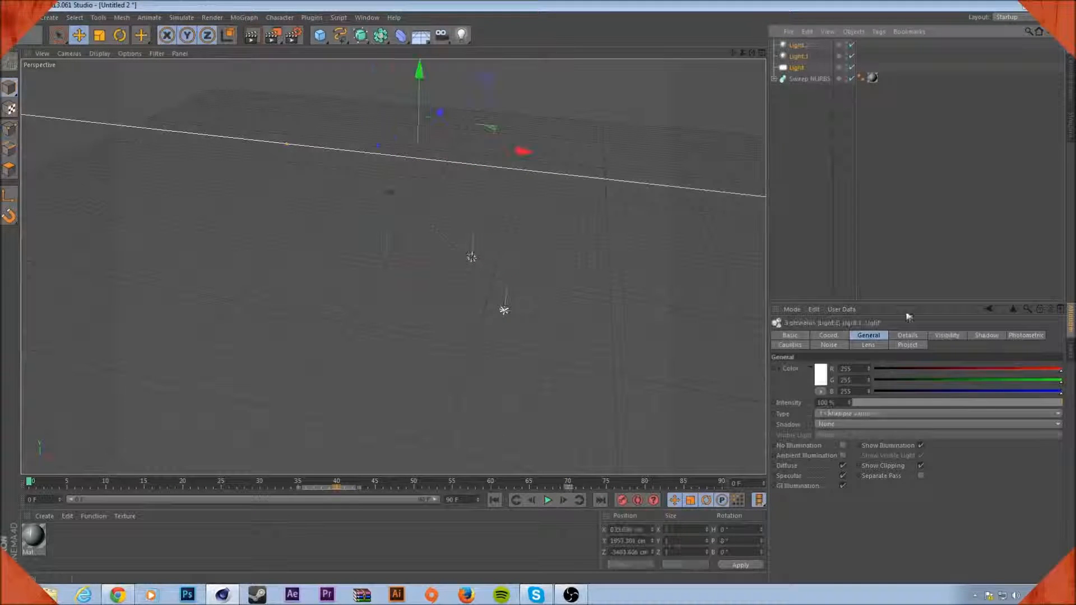
pyautogui.click(858, 424)
pyautogui.click(850, 445)
pyautogui.click(846, 237)
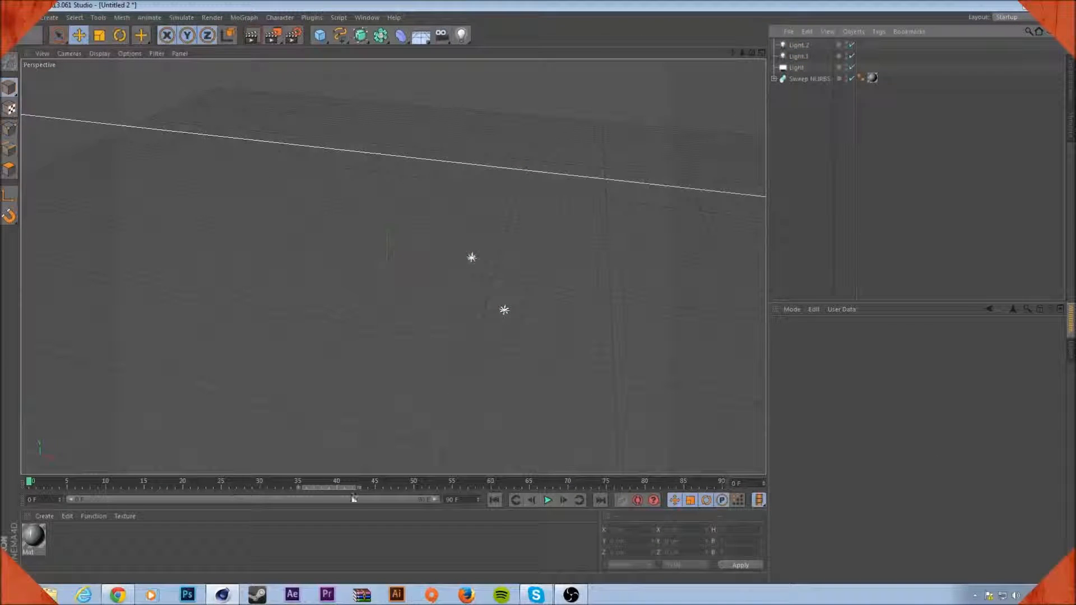
# - Play the animation to frame 54 and render the view to check the lit swoosh
pyautogui.click(552, 499)
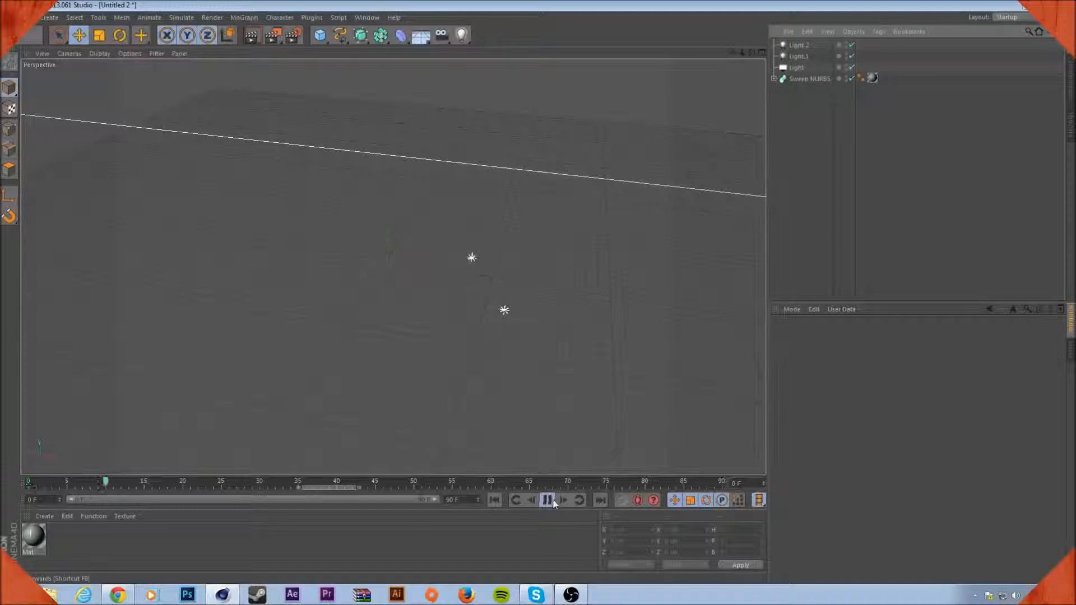
pyautogui.click(552, 499)
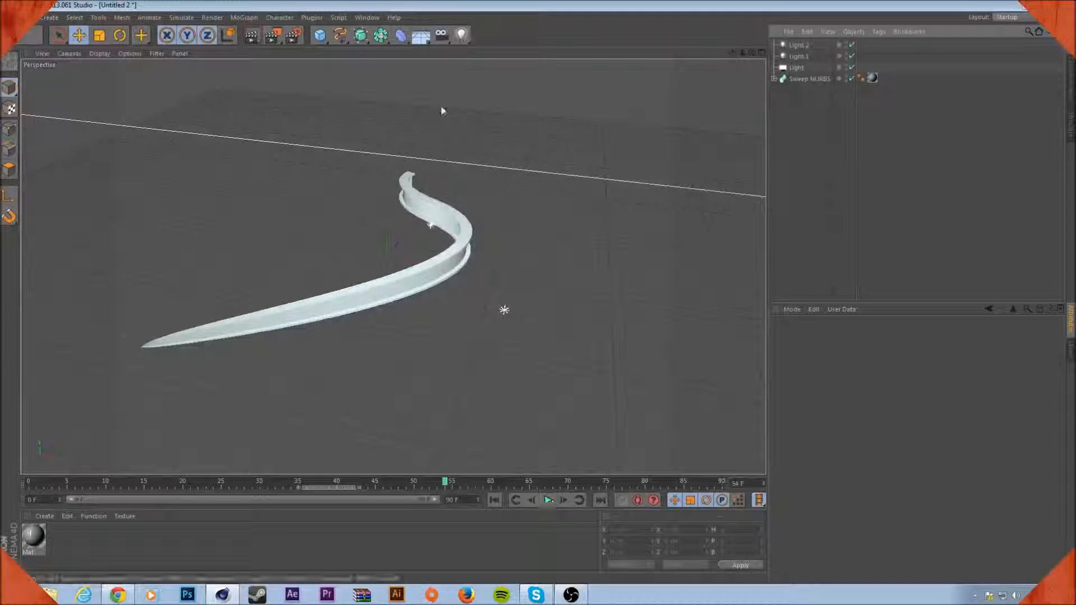
pyautogui.click(251, 37)
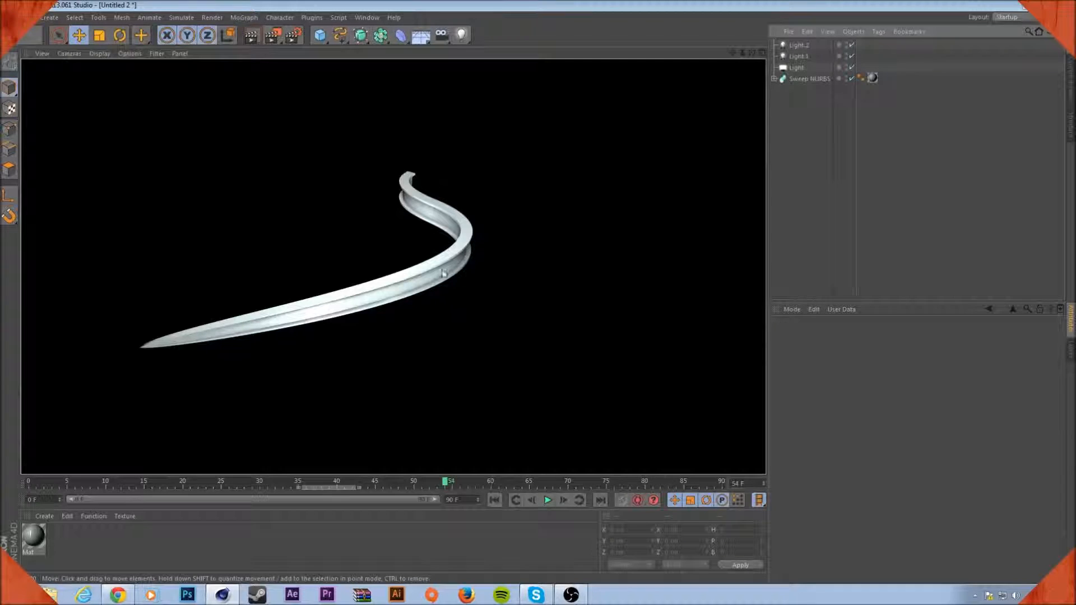
# - Set the render anti-aliasing to Best with a minimum level of 2x2, and render the view
pyautogui.click(292, 37)
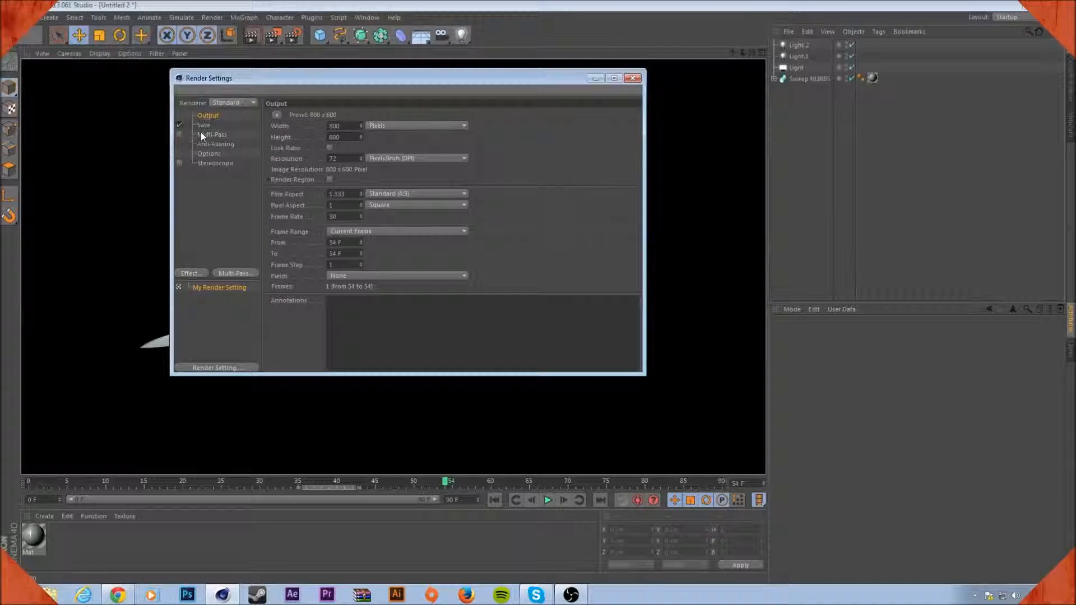
pyautogui.click(202, 134)
pyautogui.click(210, 144)
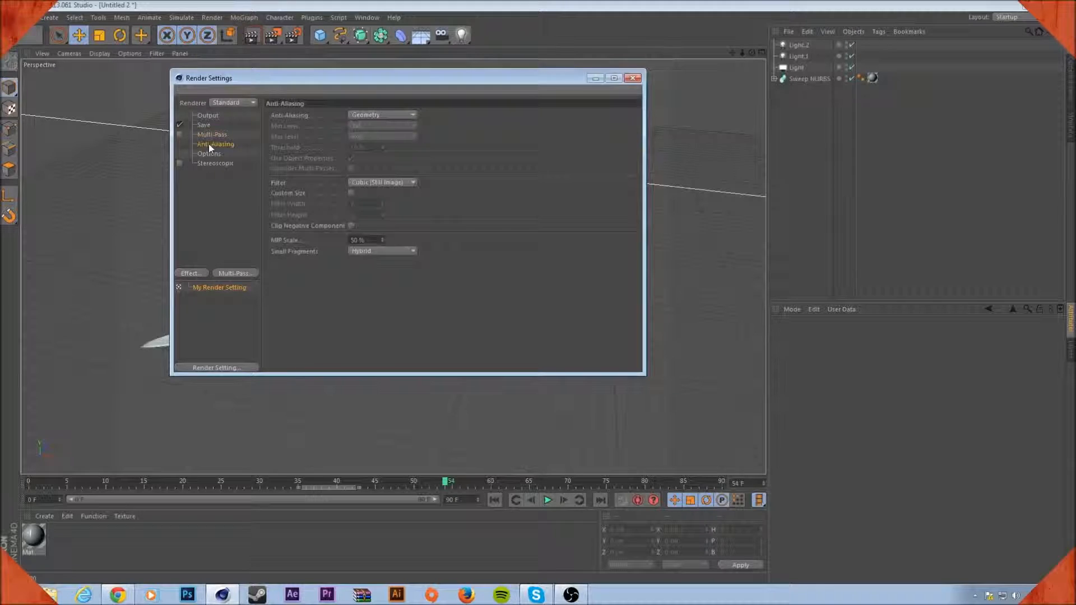
pyautogui.click(373, 115)
pyautogui.click(375, 148)
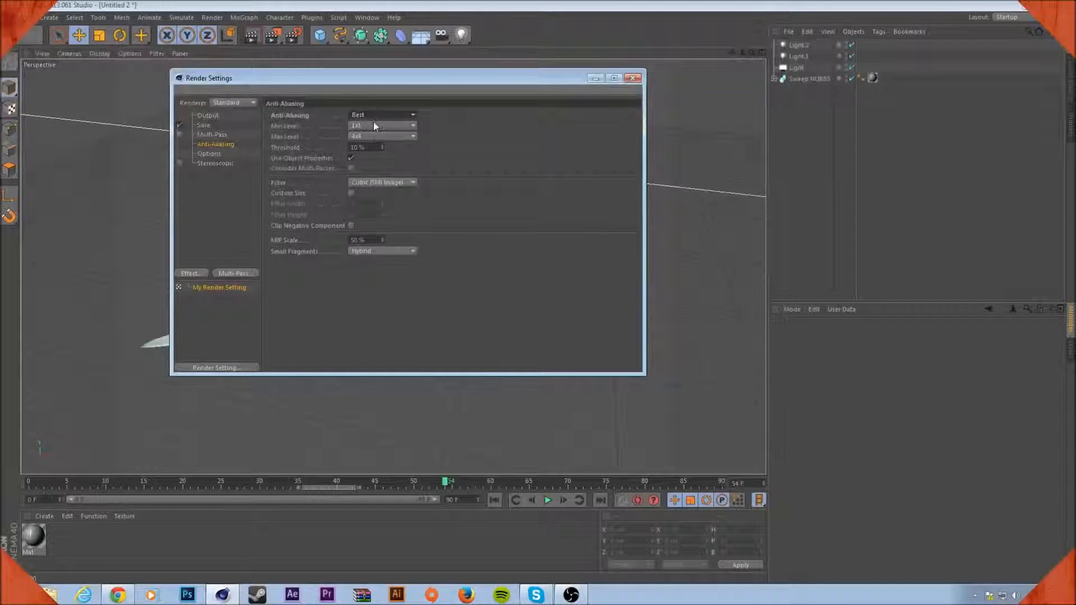
pyautogui.click(374, 126)
pyautogui.click(532, 132)
pyautogui.click(387, 129)
pyautogui.click(365, 148)
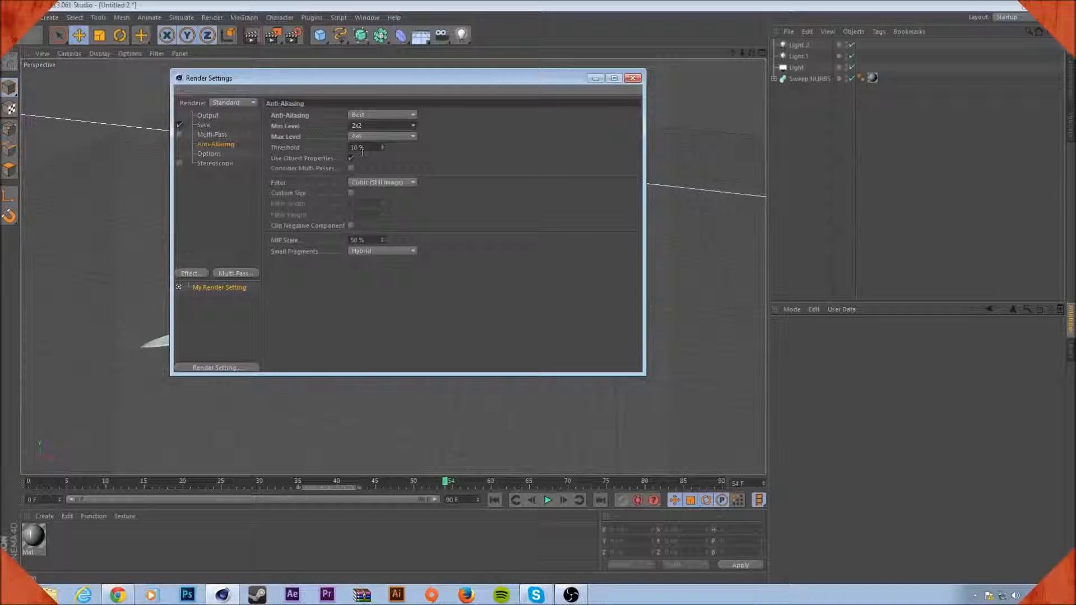
pyautogui.click(635, 79)
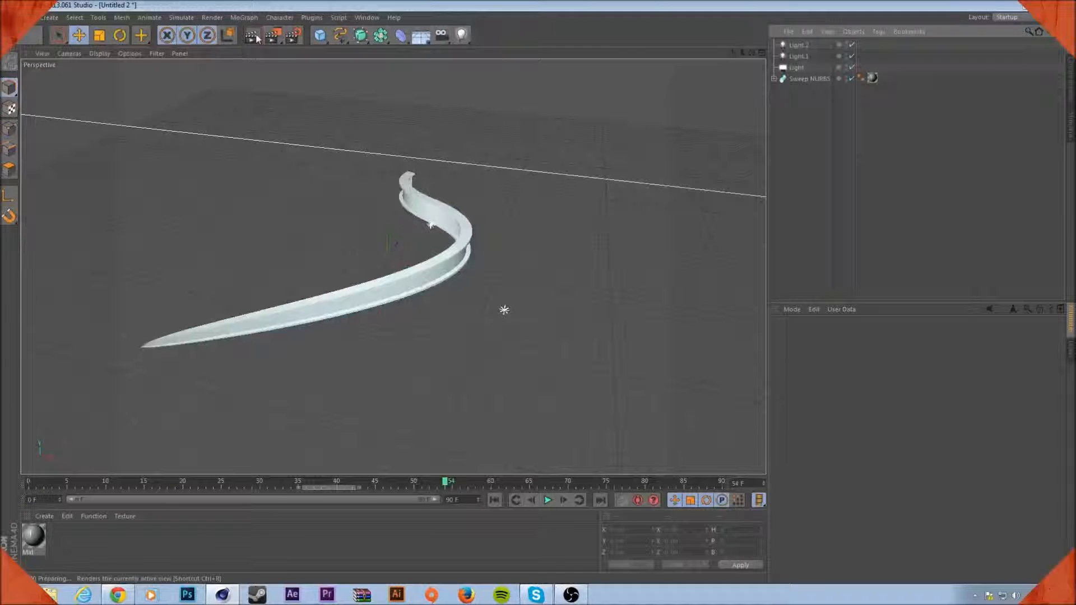
pyautogui.click(255, 32)
# - Raise the intermediate point number of the sweep's path spline to 146, set its intermediate points to Natural, and render the view
pyautogui.click(440, 224)
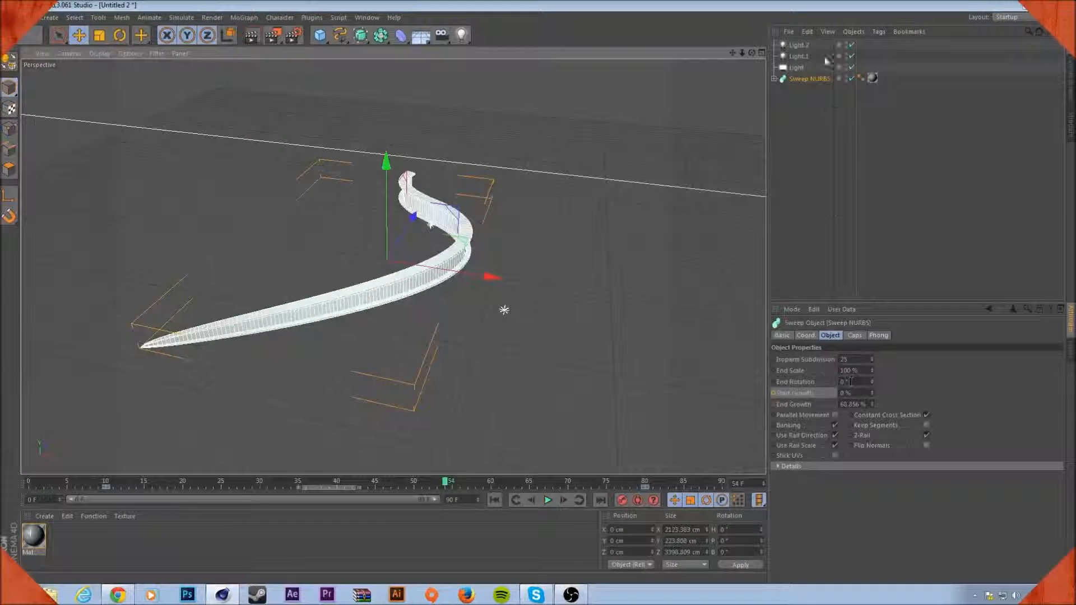
pyautogui.click(773, 78)
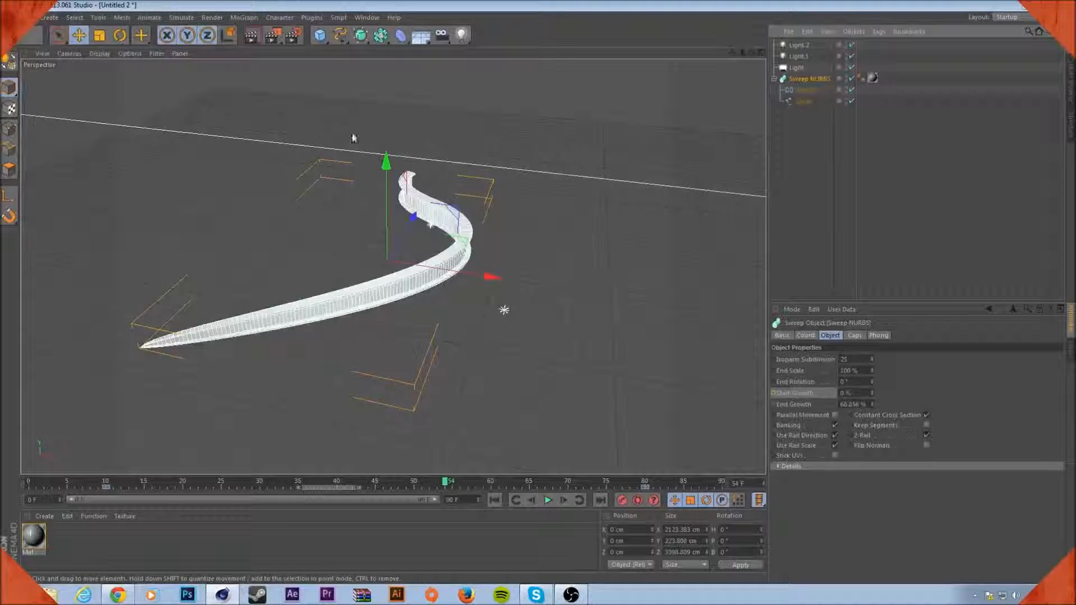
pyautogui.click(808, 101)
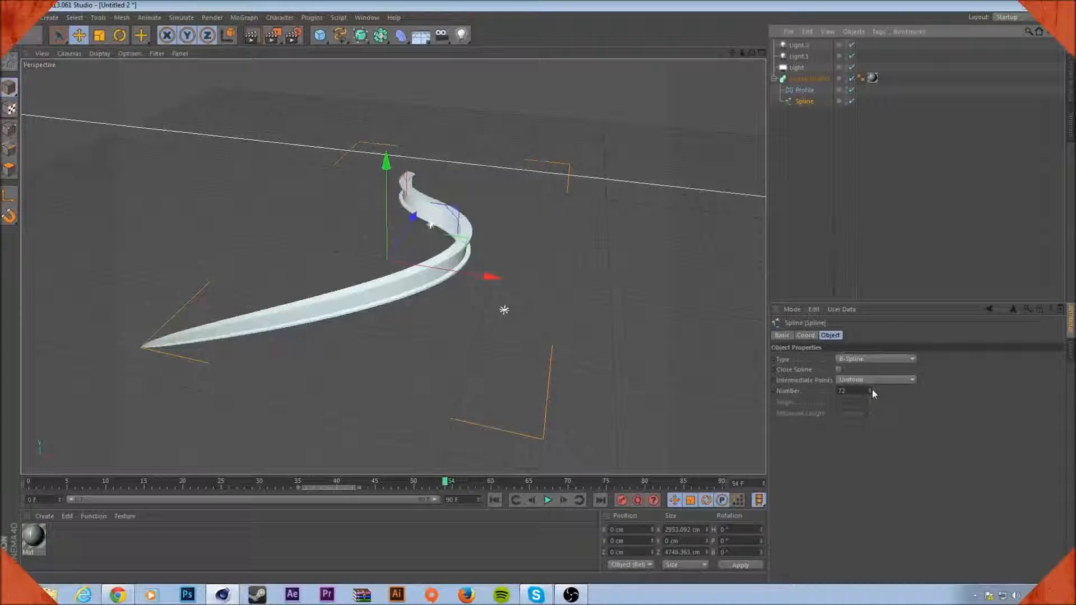
pyautogui.moveTo(869, 390); pyautogui.dragTo(896, 390)
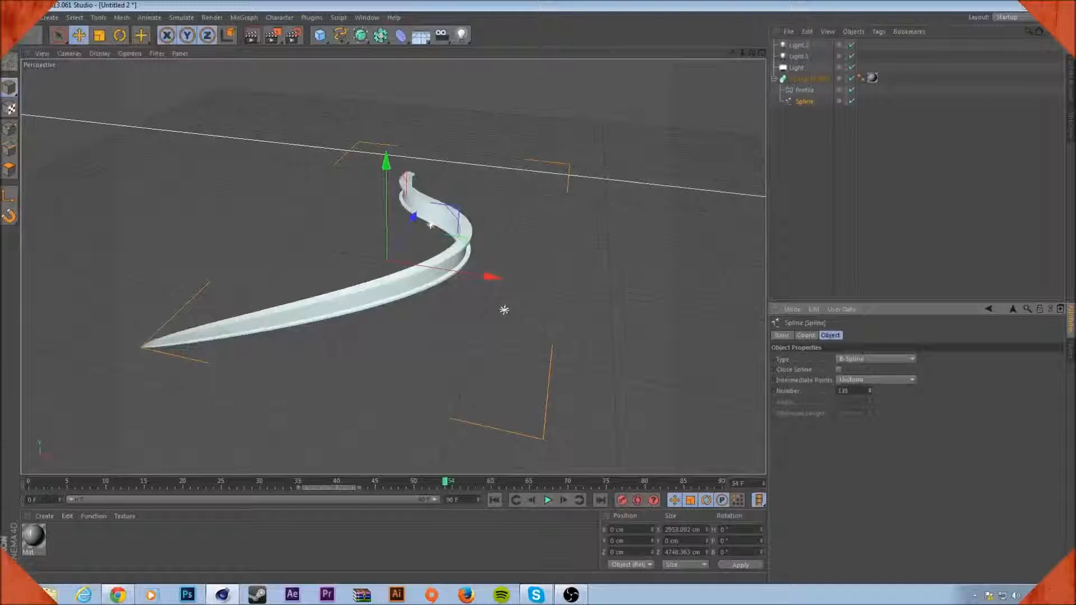
pyautogui.click(881, 383)
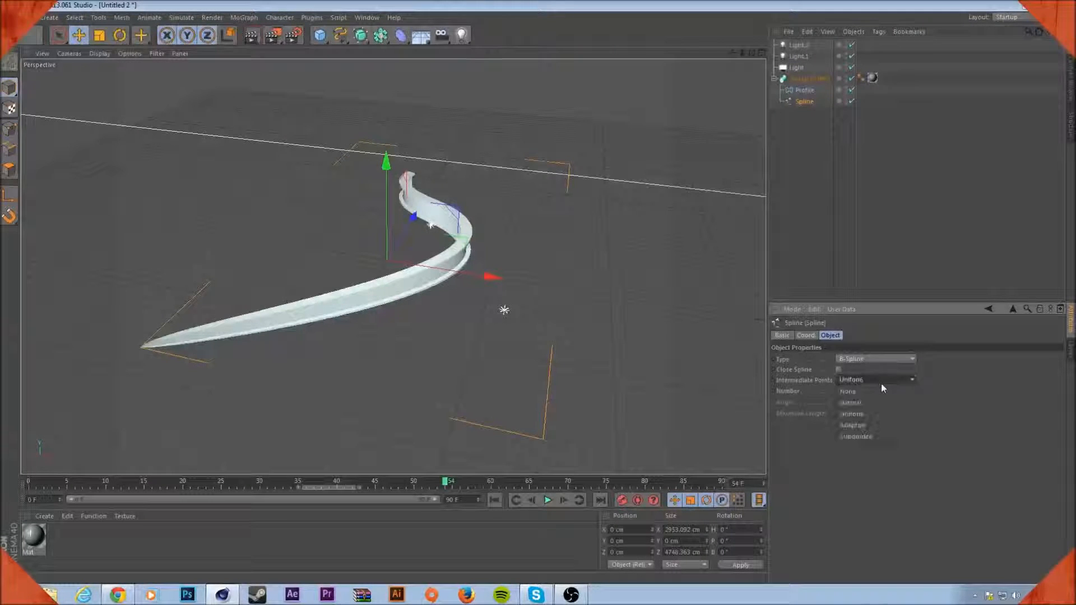
pyautogui.click(878, 402)
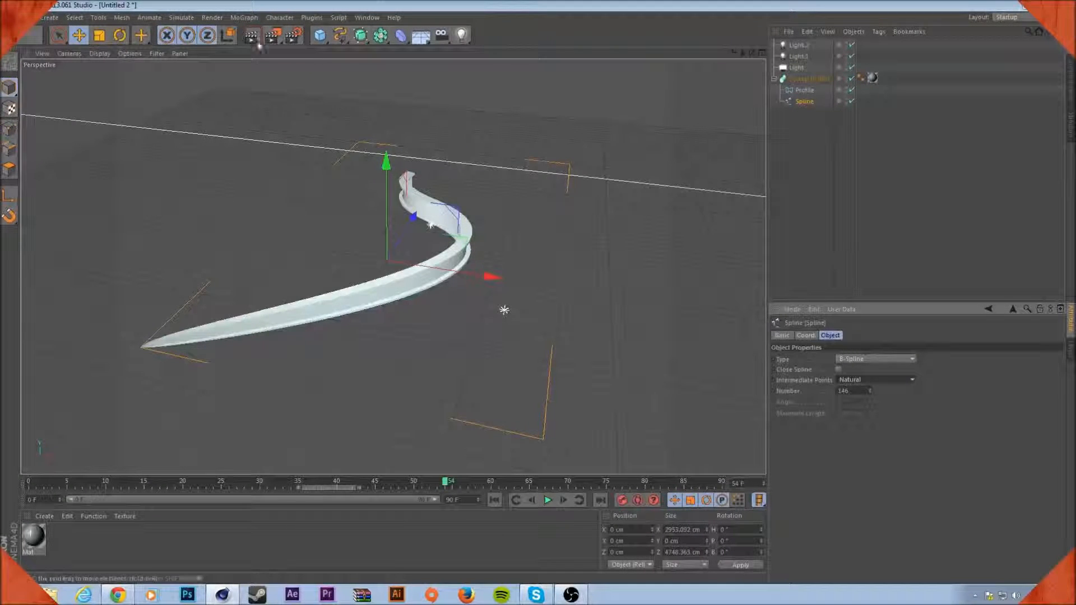
pyautogui.hotkey('ctrl', 'r')
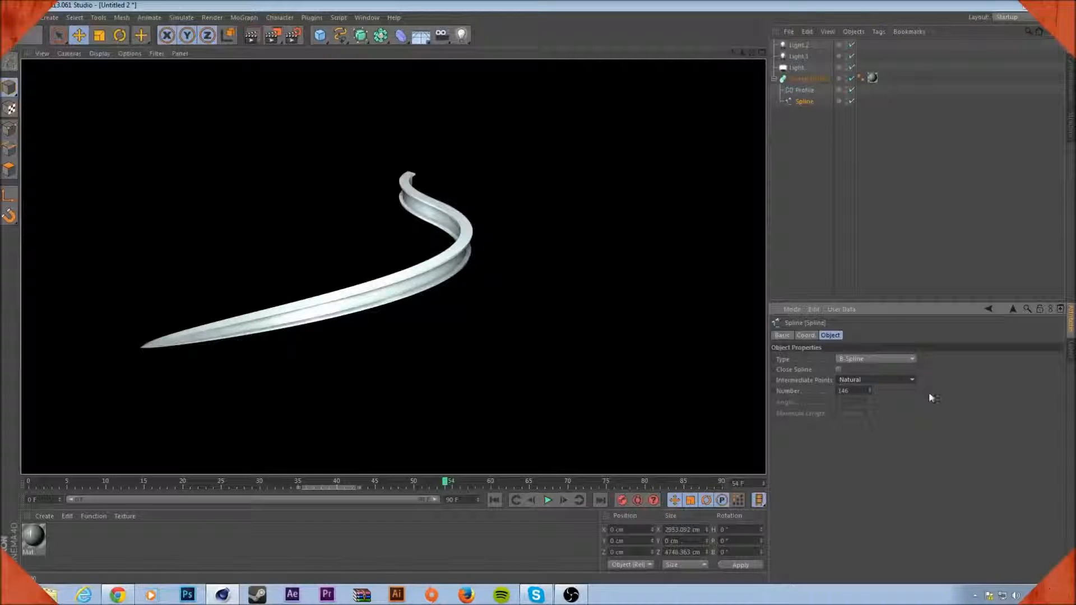
# - Try the None, Natural, Adaptive and Subdivided intermediate points on the path spline, settle on Uniform, and render the view
pyautogui.click(868, 380)
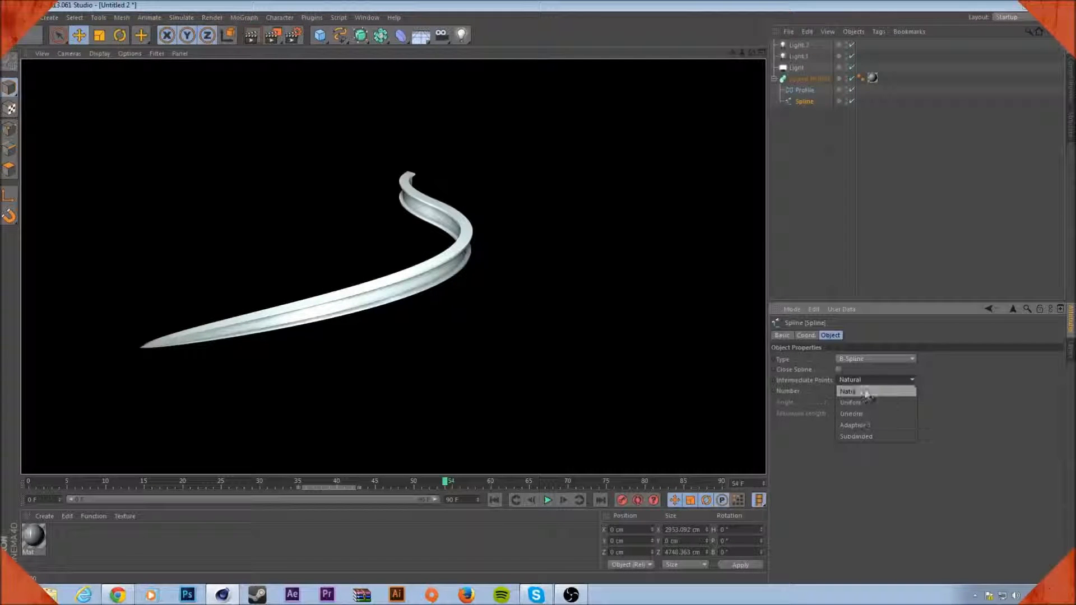
pyautogui.click(865, 390)
pyautogui.click(864, 381)
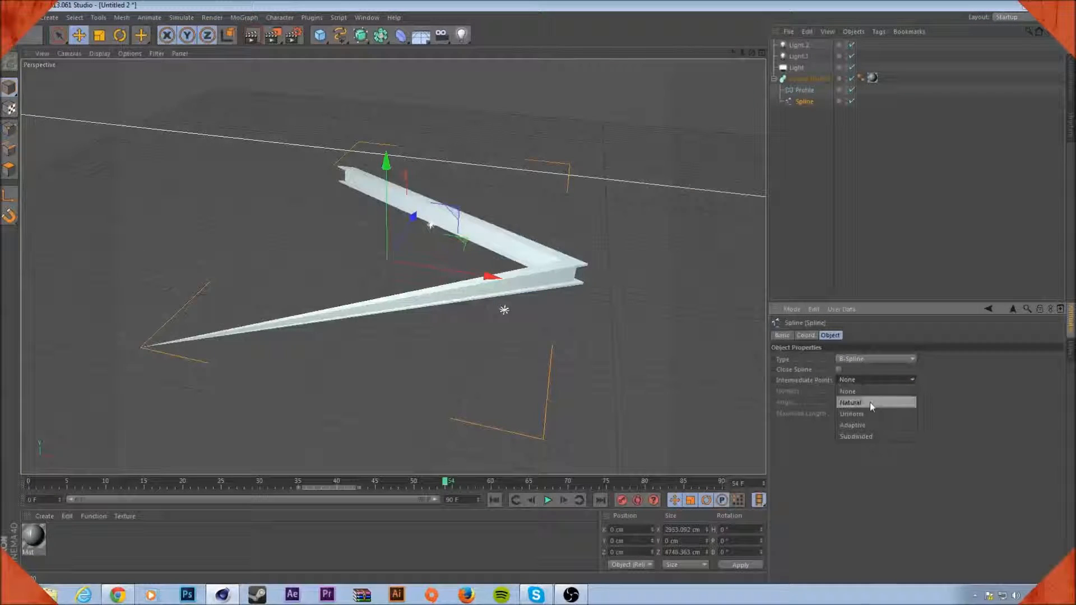
pyautogui.click(870, 403)
pyautogui.click(869, 381)
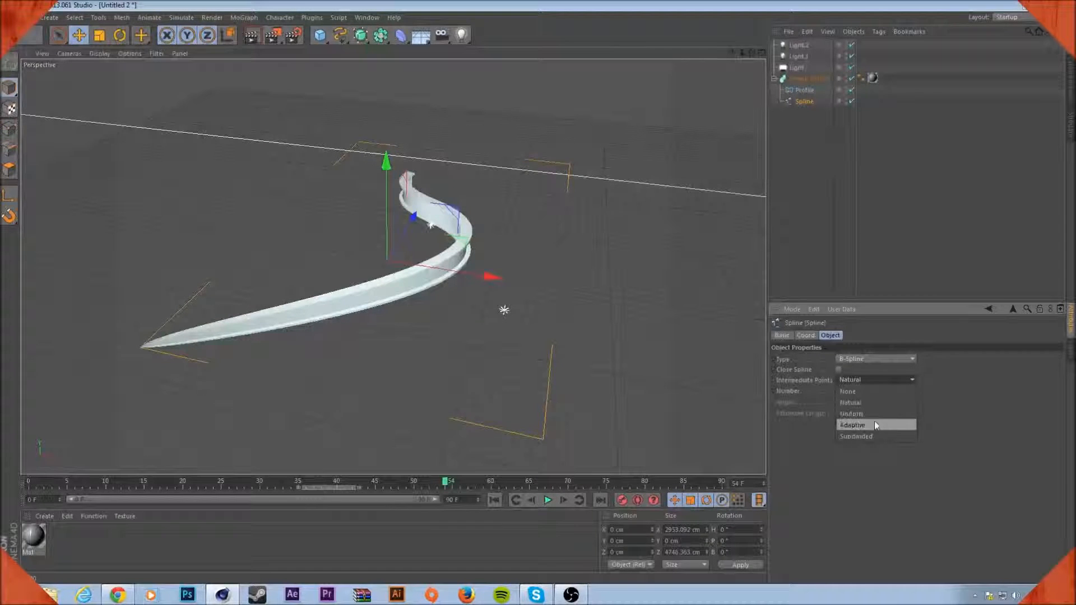
pyautogui.click(874, 424)
pyautogui.click(873, 381)
pyautogui.click(875, 435)
pyautogui.click(880, 379)
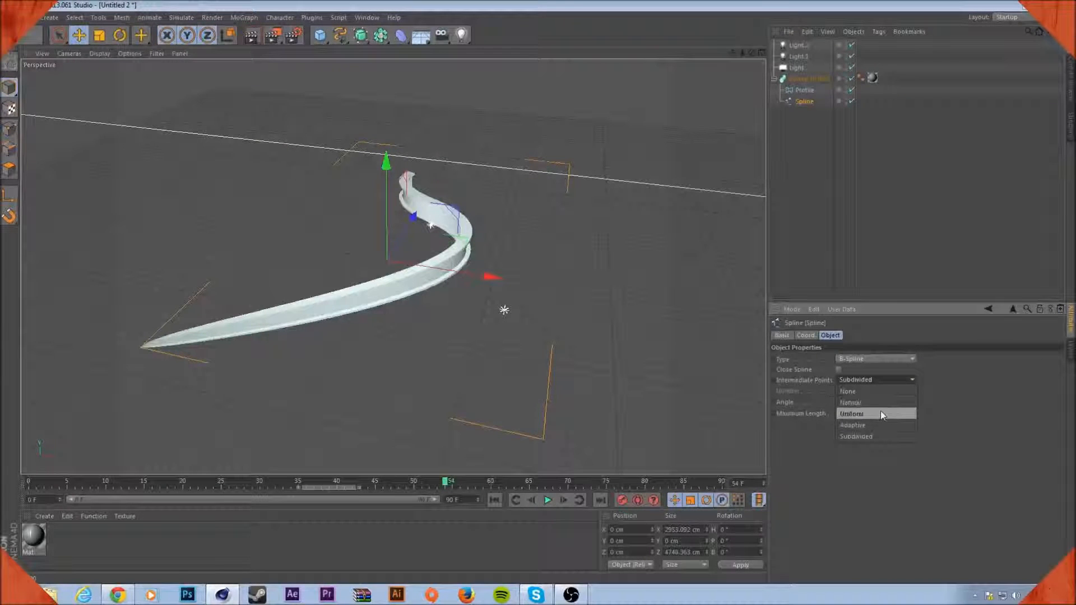
pyautogui.click(879, 413)
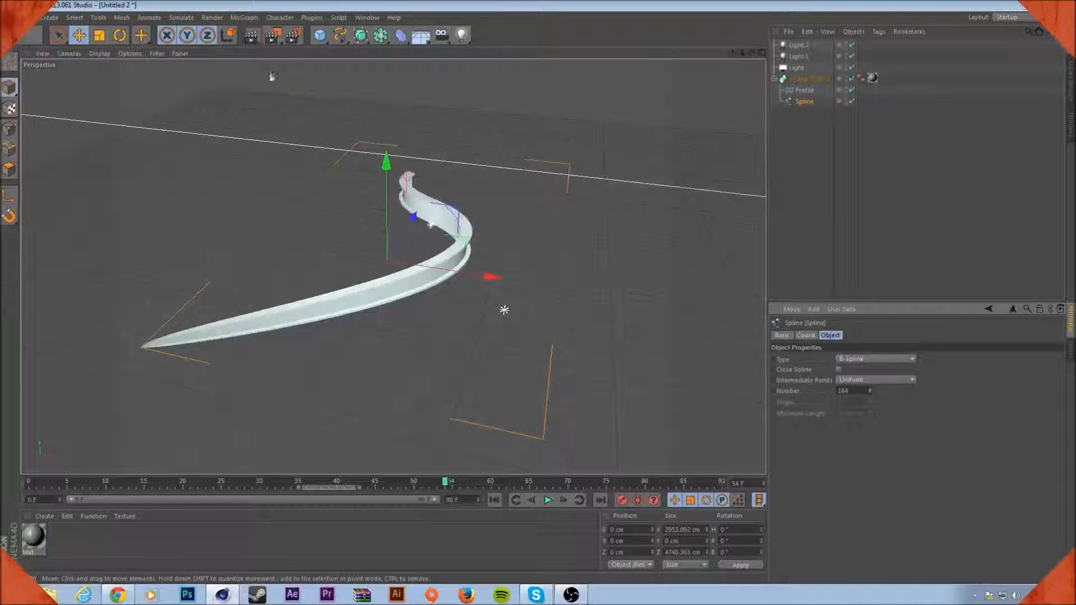
pyautogui.click(249, 36)
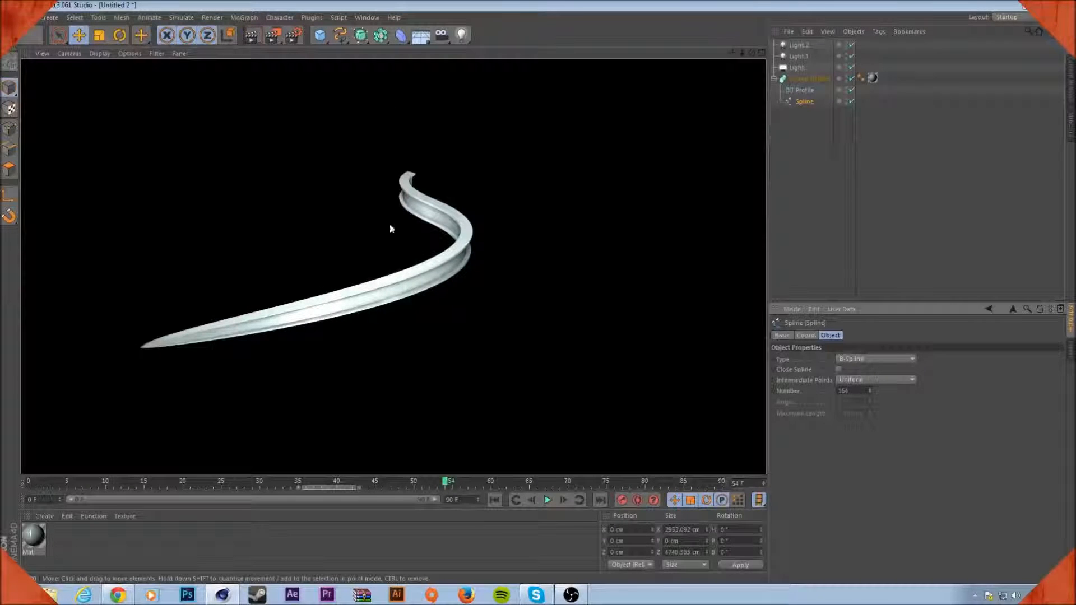
pyautogui.click(881, 120)
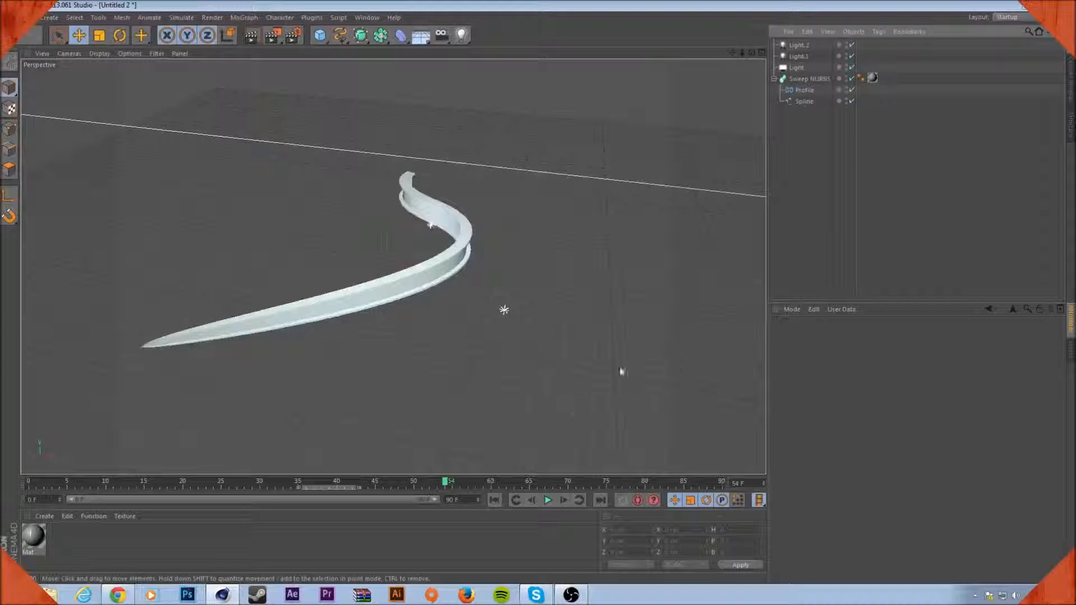
# - Try moving the duplicated omni light lower and closer to the swoosh's growing end at frame 40, and undo the moves
pyautogui.keyDown('alt'); pyautogui.moveTo(499, 333); pyautogui.dragTo(588, 157); pyautogui.keyUp('alt')
pyautogui.click(655, 128)
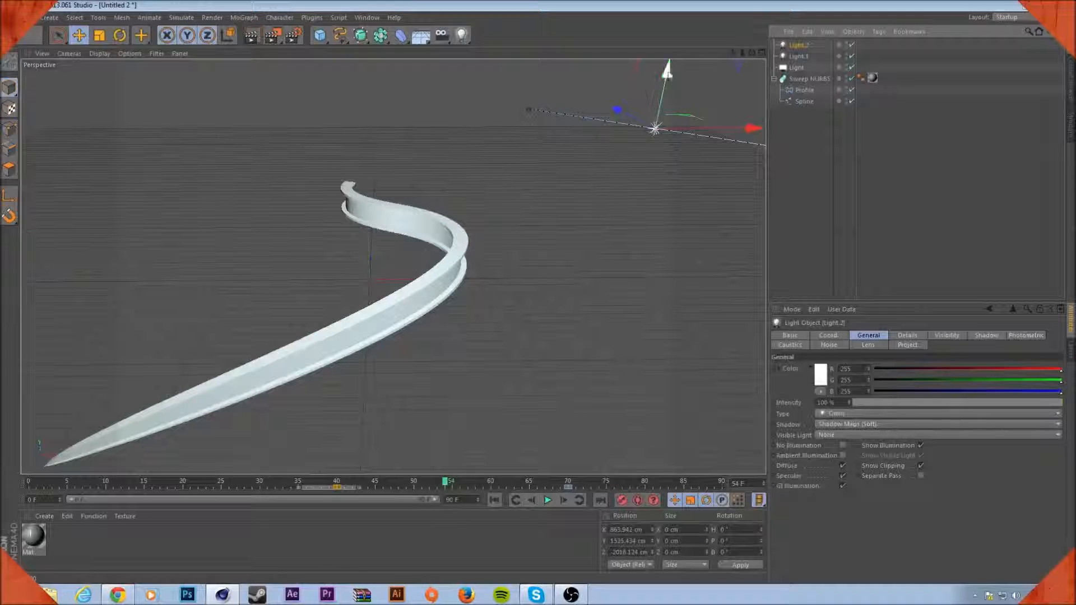
pyautogui.moveTo(445, 484); pyautogui.dragTo(337, 484)
pyautogui.keyDown('alt'); pyautogui.moveTo(596, 329); pyautogui.dragTo(488, 338); pyautogui.keyUp('alt')
pyautogui.scroll(-2, 487, 338)
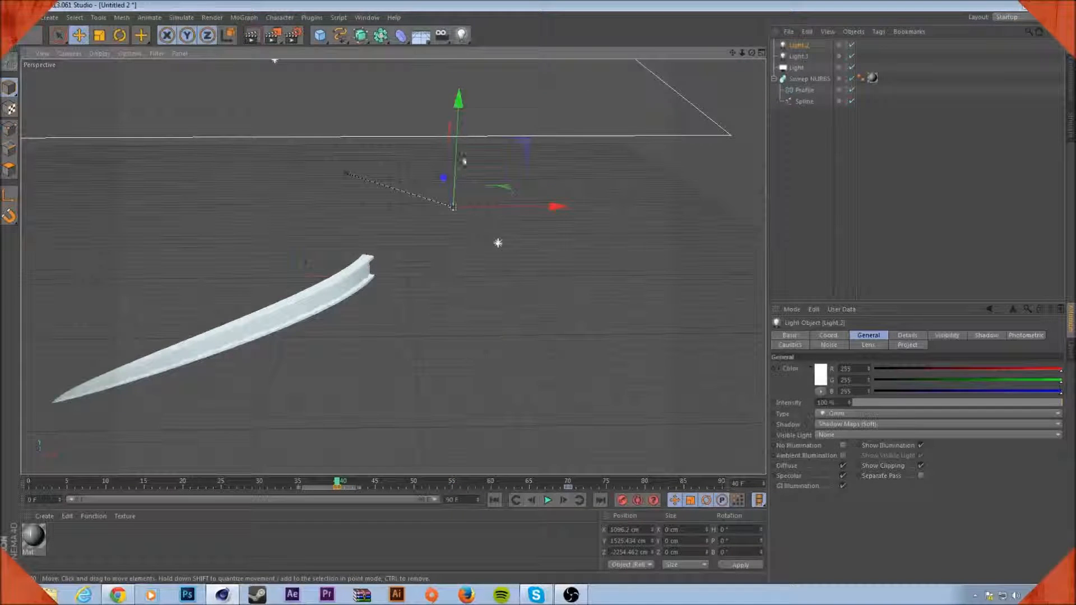
pyautogui.moveTo(462, 107); pyautogui.dragTo(456, 199)
pyautogui.keyDown('alt'); pyautogui.moveTo(422, 353); pyautogui.dragTo(533, 387); pyautogui.keyUp('alt')
pyautogui.moveTo(591, 243); pyautogui.dragTo(485, 223)
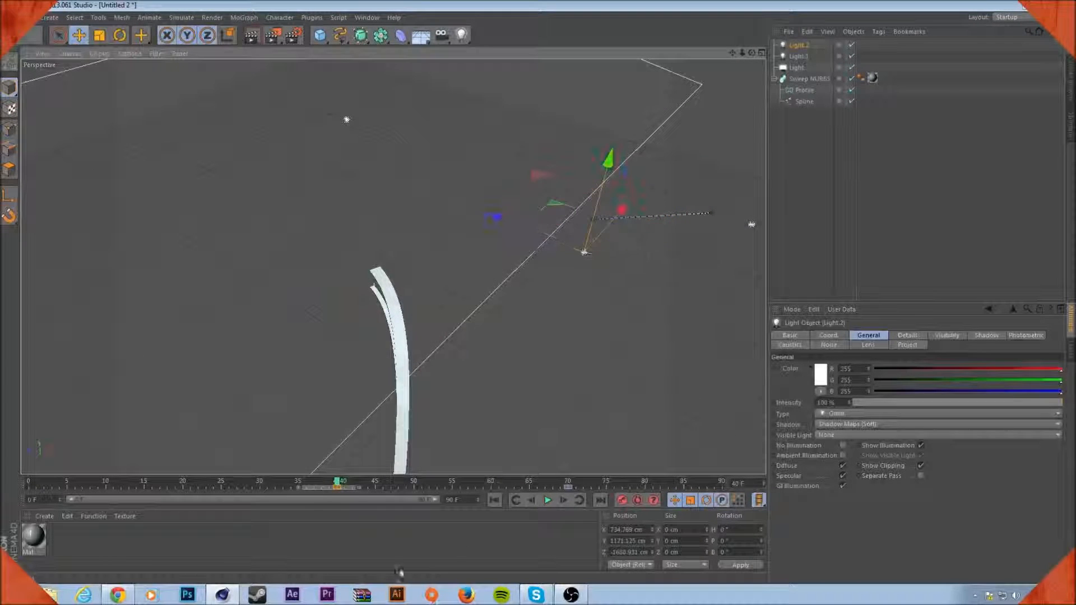
pyautogui.hotkey('ctrl', 'z')
pyautogui.hotkey('ctrl', 'z')
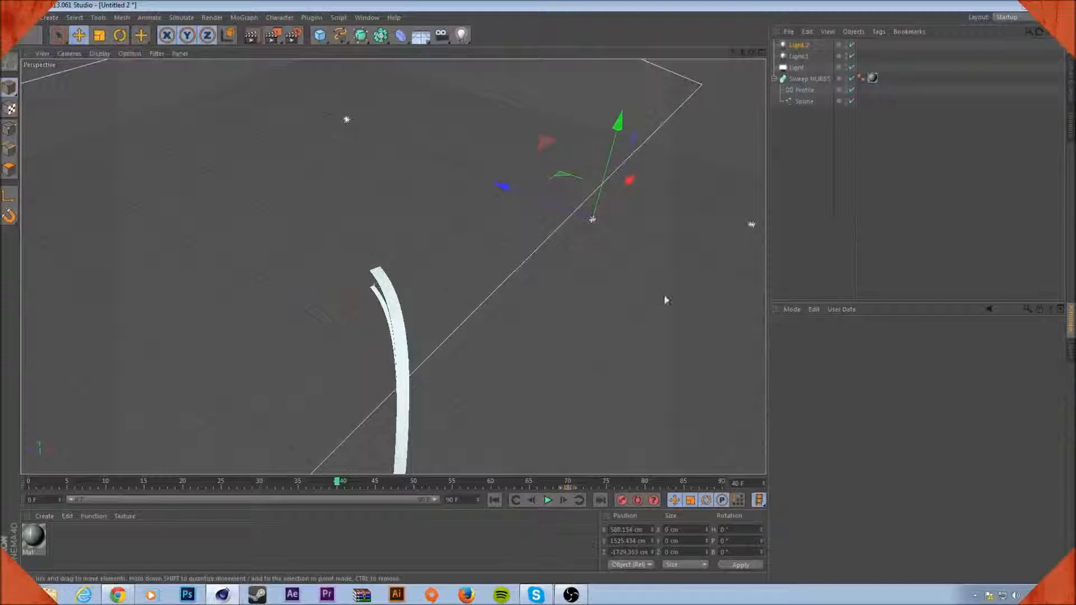
# - Delete the duplicated omni light
pyautogui.moveTo(620, 135); pyautogui.dragTo(547, 241)
pyautogui.moveTo(478, 285); pyautogui.dragTo(337, 267)
pyautogui.press('Delete')
pyautogui.scroll(3, 415, 266)
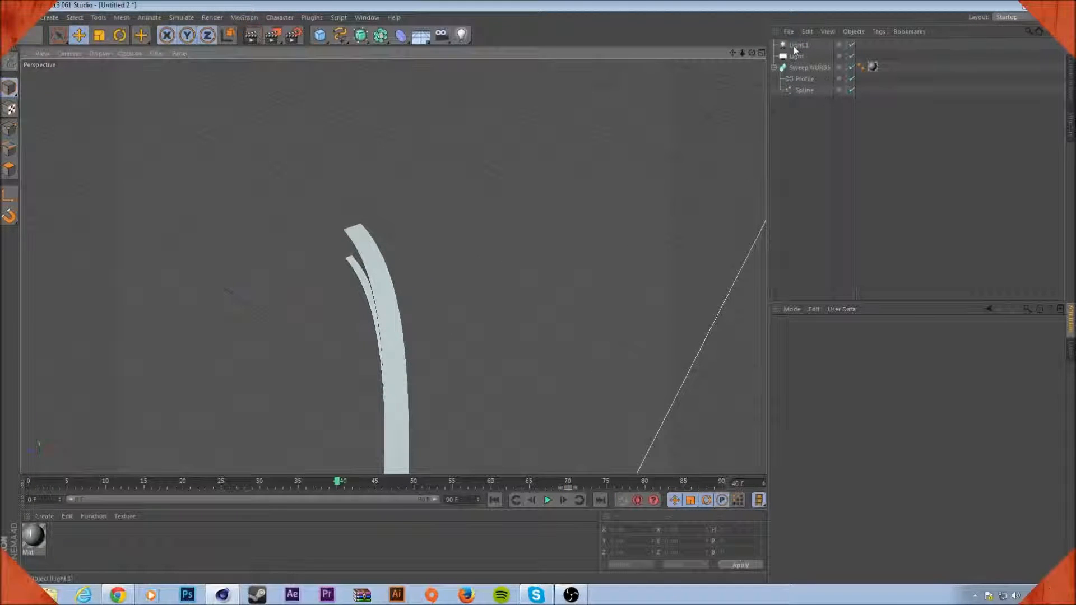
# - Add a new omni light and place it above the swoosh's growing end, at about X 426, Y 345 cm
pyautogui.click(796, 49)
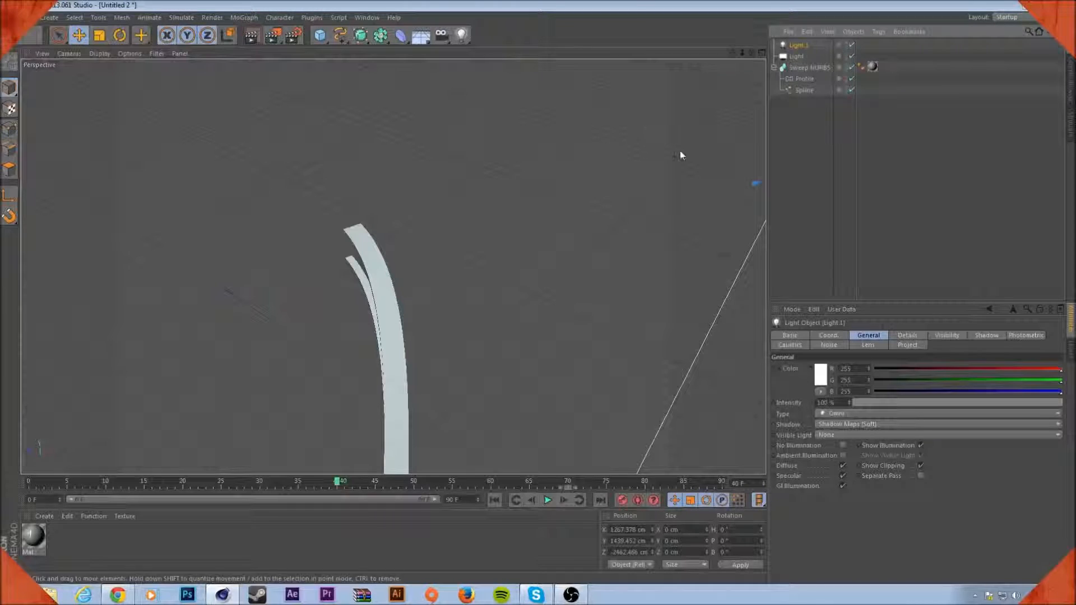
pyautogui.click(625, 79)
pyautogui.moveTo(468, 35); pyautogui.dragTo(504, 48)
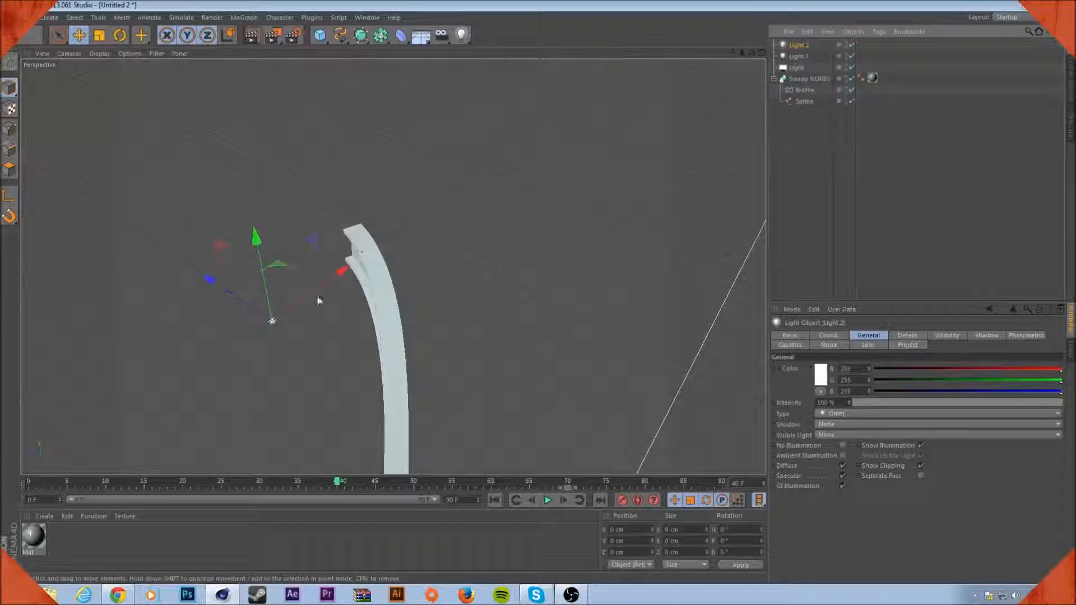
pyautogui.keyDown('alt'); pyautogui.moveTo(407, 325); pyautogui.dragTo(449, 262); pyautogui.keyUp('alt')
pyautogui.moveTo(432, 222); pyautogui.dragTo(432, 199)
pyautogui.moveTo(552, 295); pyautogui.dragTo(664, 309)
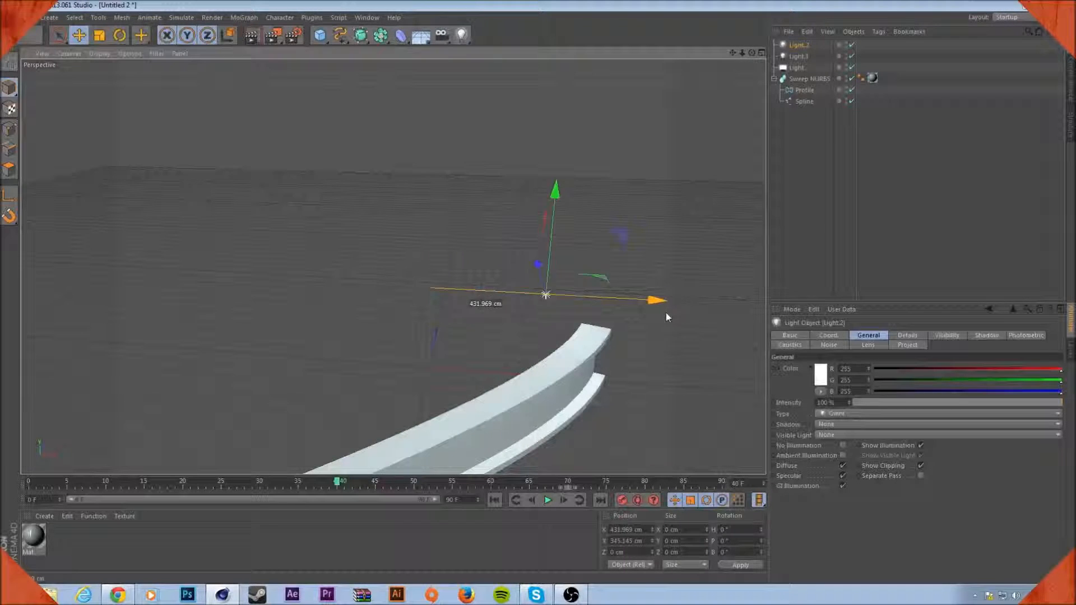
pyautogui.click(817, 211)
# - Render the view at frame 46, raise the new omni light to about Y 398 cm, and render again
pyautogui.moveTo(341, 486); pyautogui.dragTo(386, 486)
pyautogui.click(251, 35)
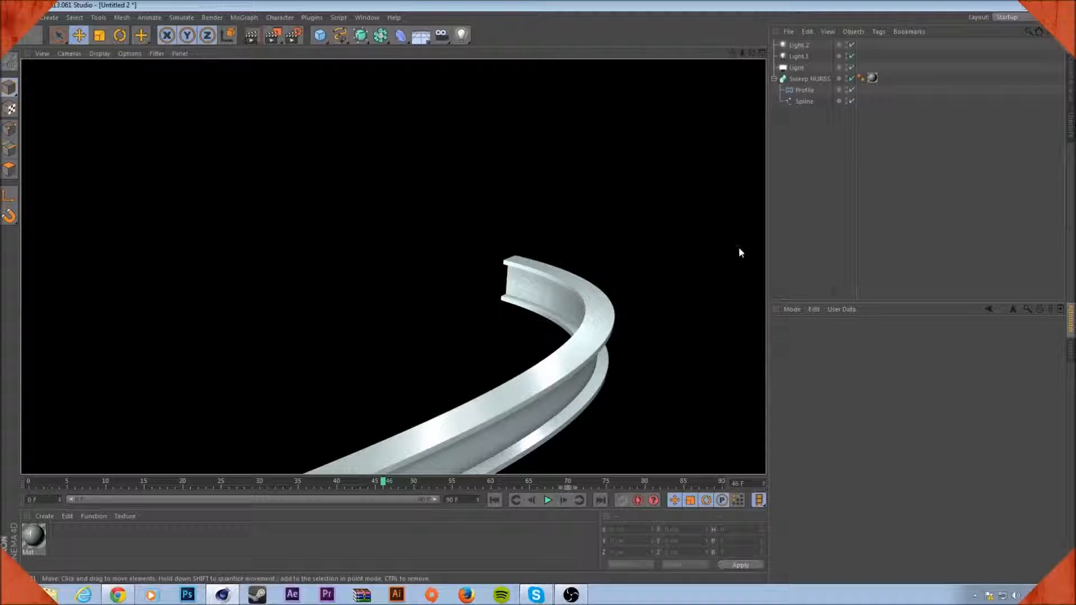
pyautogui.click(803, 46)
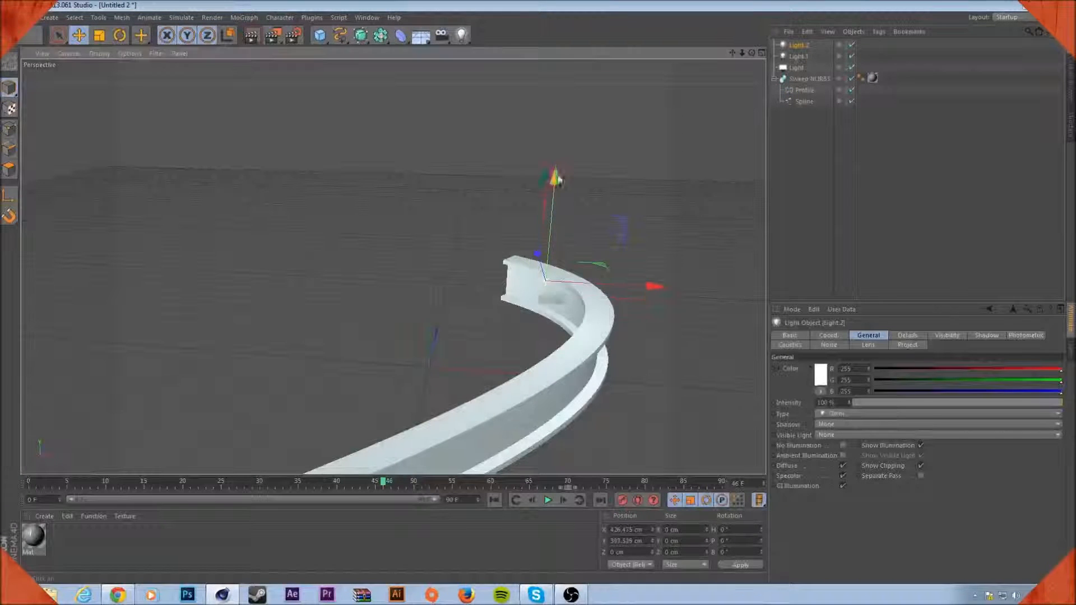
pyautogui.click(251, 35)
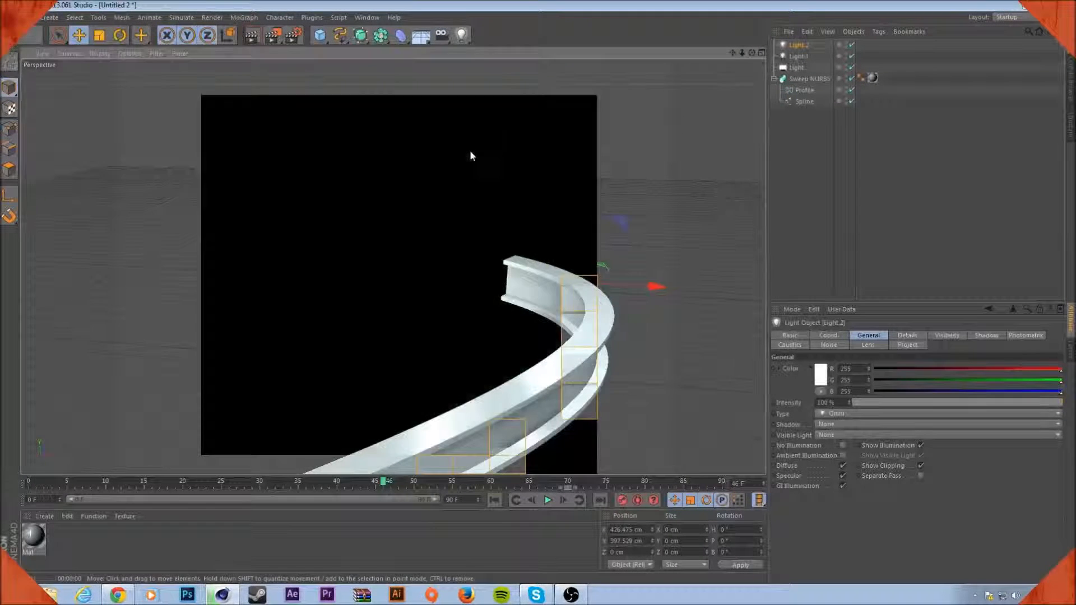
# - Move the new omni light to about X 617, Z 156 cm, set its shadow to Shadow Maps (Soft), and render the view
pyautogui.keyDown('alt'); pyautogui.moveTo(648, 356); pyautogui.dragTo(636, 398); pyautogui.keyUp('alt')
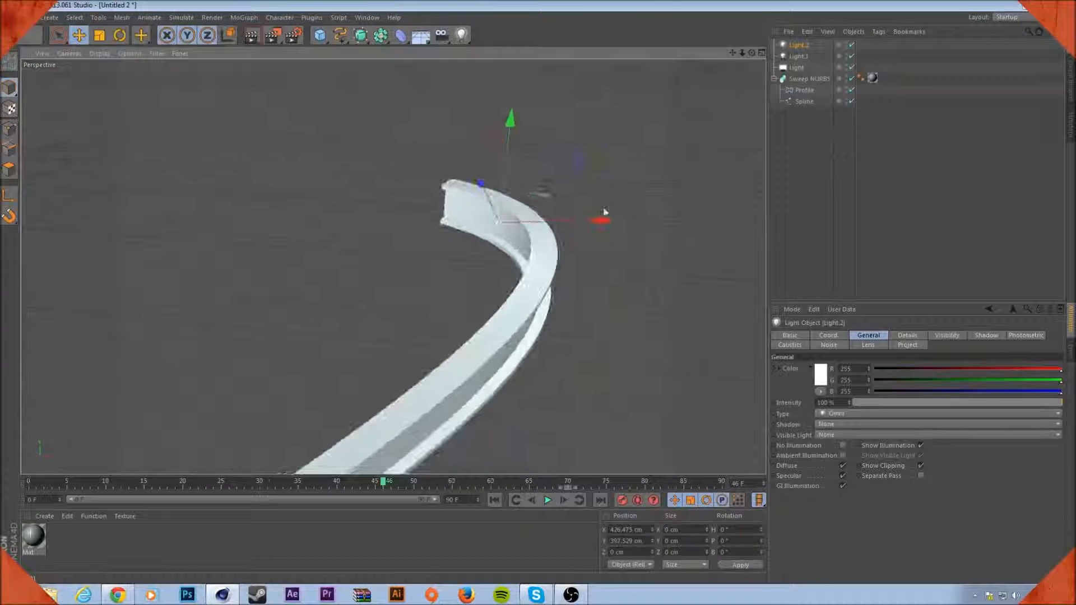
pyautogui.moveTo(615, 219); pyautogui.dragTo(659, 218)
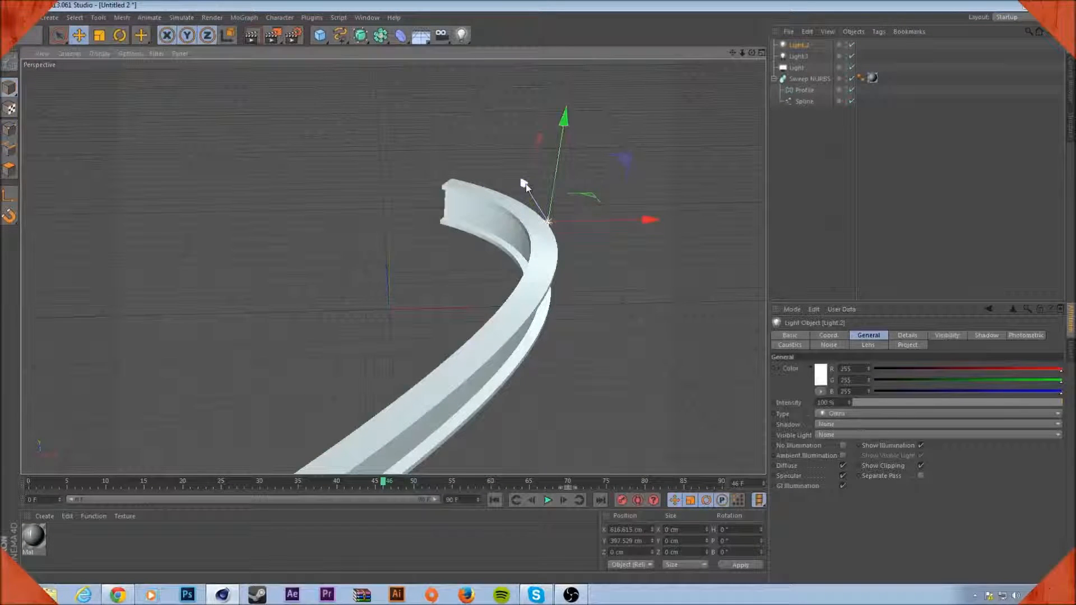
pyautogui.moveTo(525, 184); pyautogui.dragTo(515, 167)
pyautogui.click(835, 424)
pyautogui.click(910, 436)
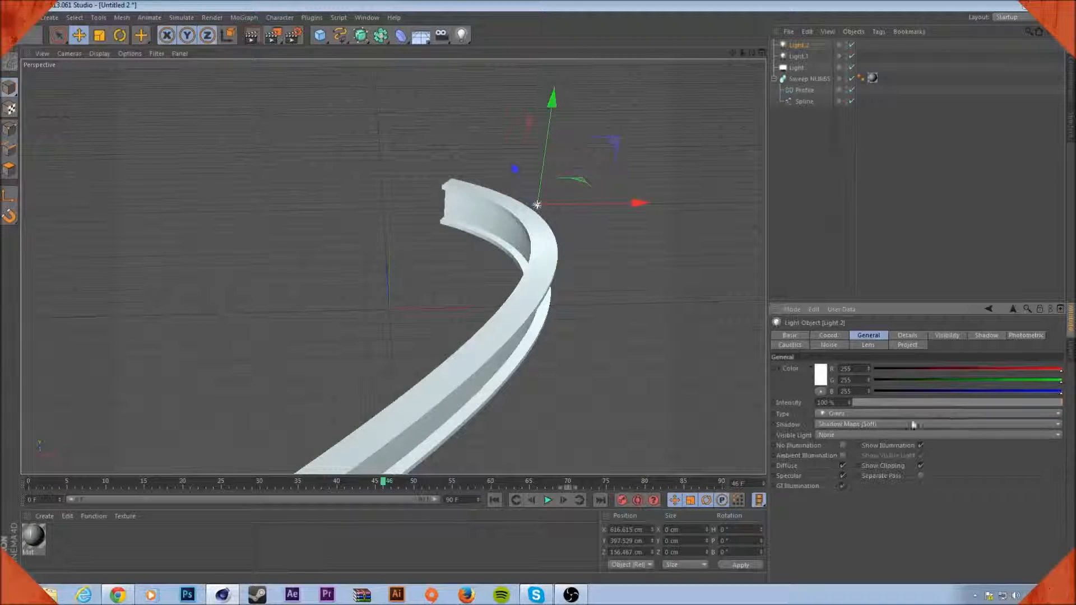
pyautogui.click(251, 36)
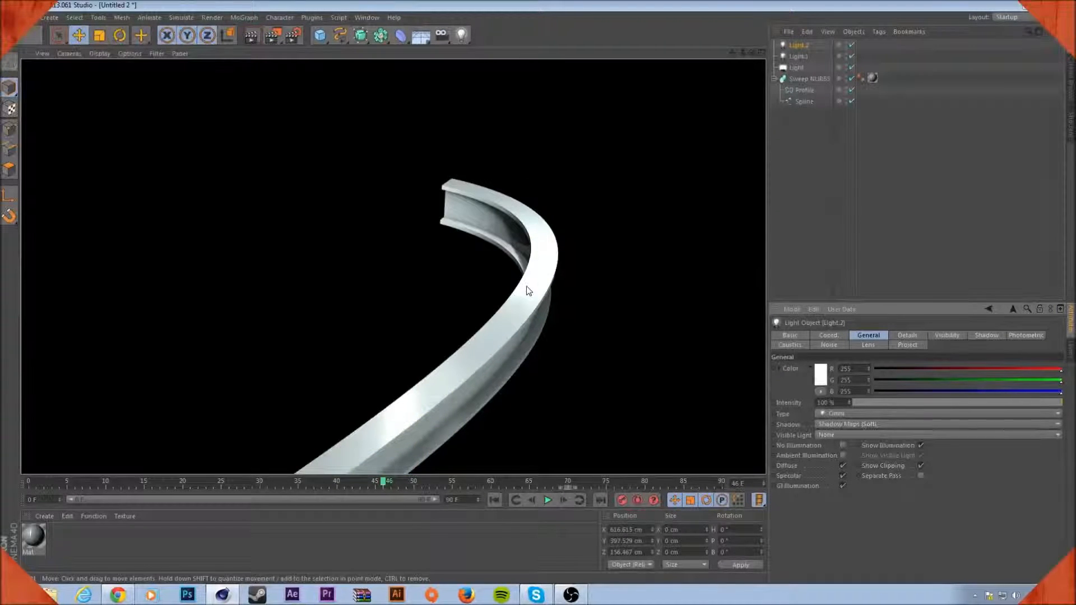
pyautogui.click(770, 193)
pyautogui.keyDown('alt'); pyautogui.moveTo(568, 232); pyautogui.dragTo(586, 303); pyautogui.keyUp('alt')
pyautogui.keyDown('alt'); pyautogui.moveTo(586, 302); pyautogui.dragTo(524, 252, button='right'); pyautogui.keyUp('alt')
pyautogui.keyDown('alt'); pyautogui.moveTo(525, 252); pyautogui.dragTo(505, 258); pyautogui.keyUp('alt')
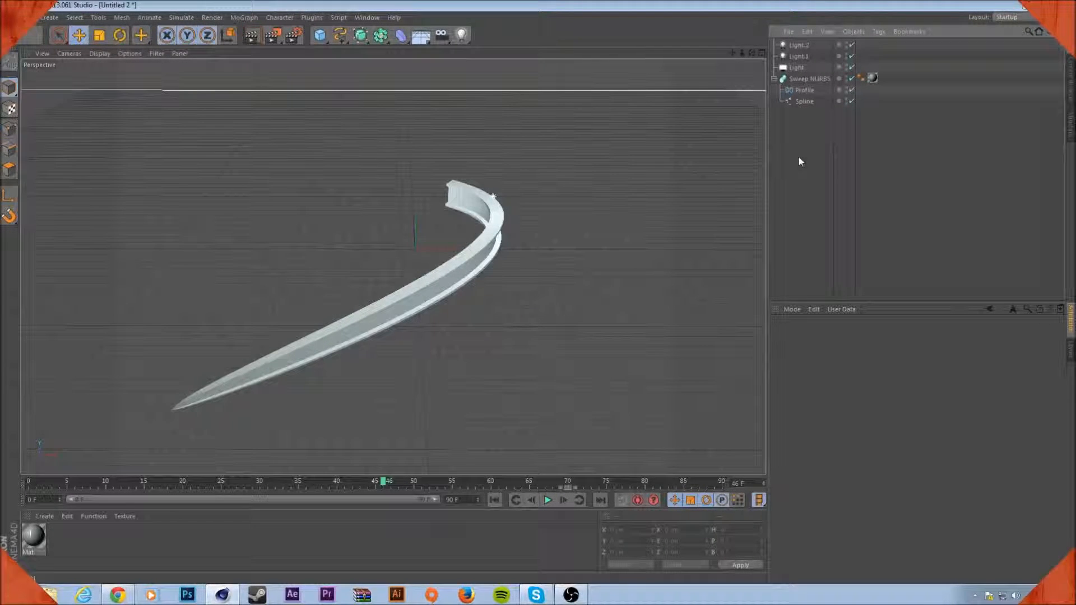
# - Collapse the sweep's hierarchy, switch to the Untitled 1 project, render its view to examine the floor and background, and return to Untitled 2
pyautogui.click(774, 79)
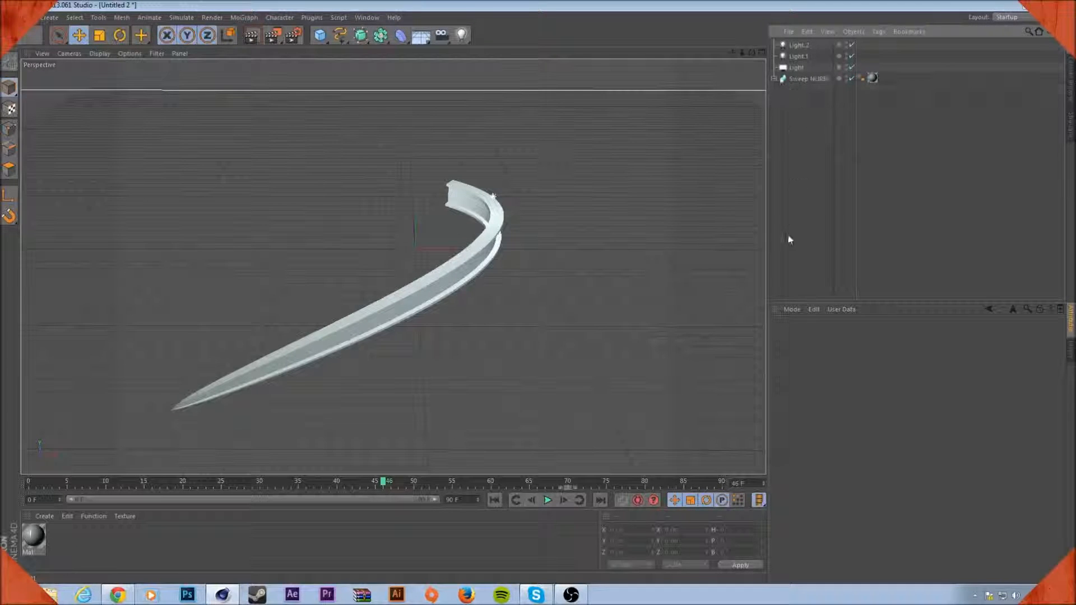
pyautogui.click(370, 18)
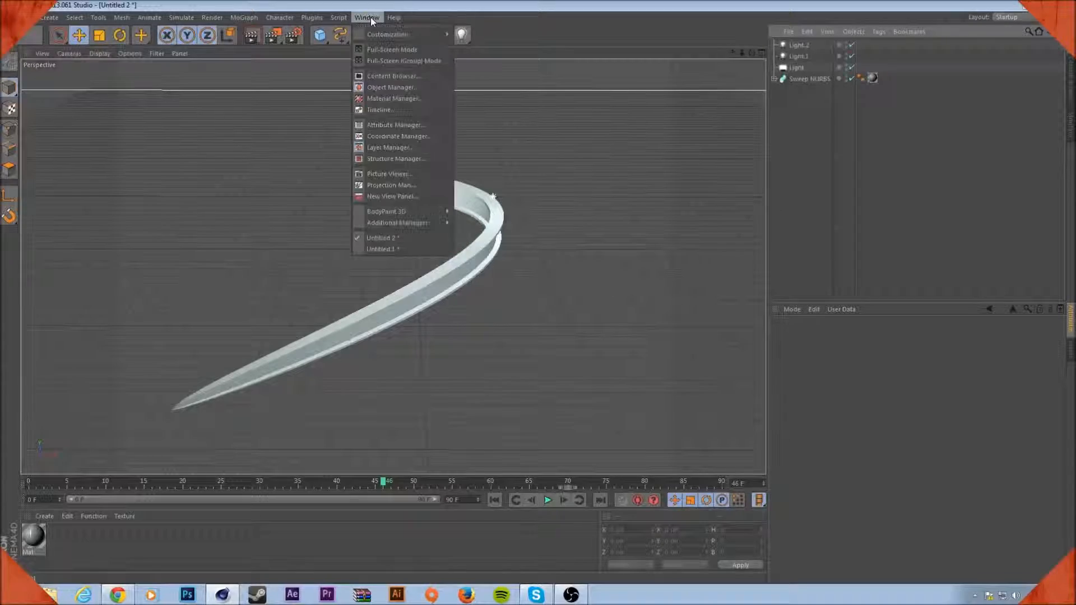
pyautogui.click(417, 249)
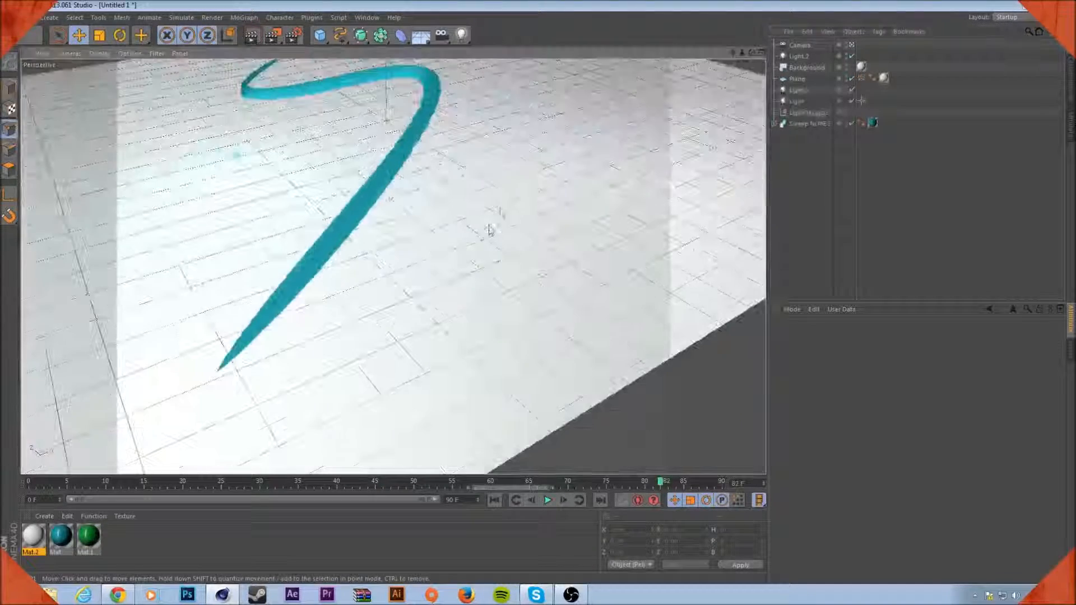
pyautogui.keyDown('alt'); pyautogui.moveTo(499, 203); pyautogui.dragTo(448, 151); pyautogui.keyUp('alt')
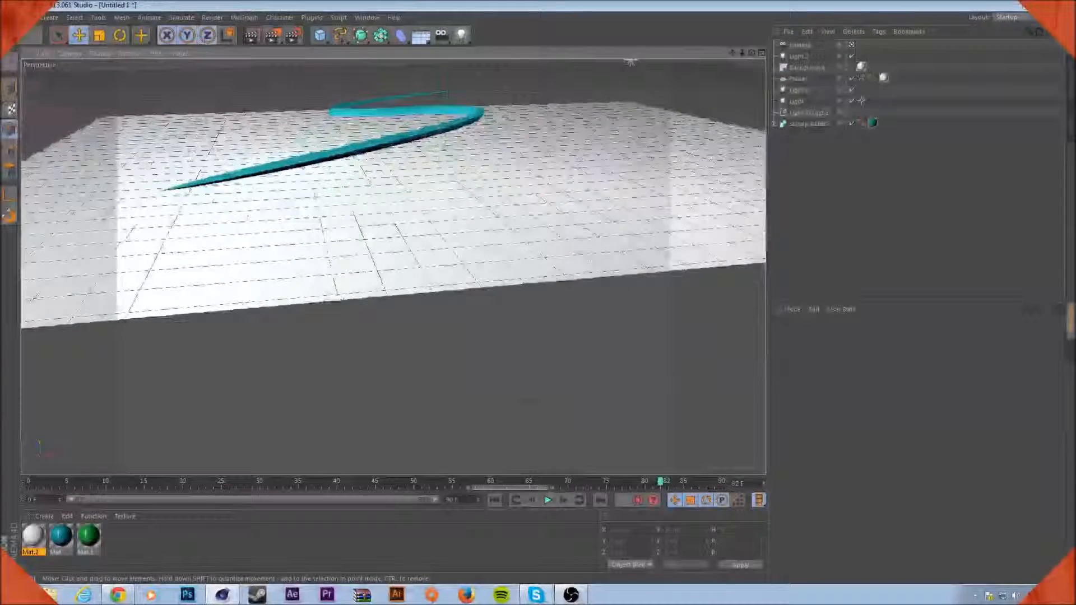
pyautogui.click(252, 36)
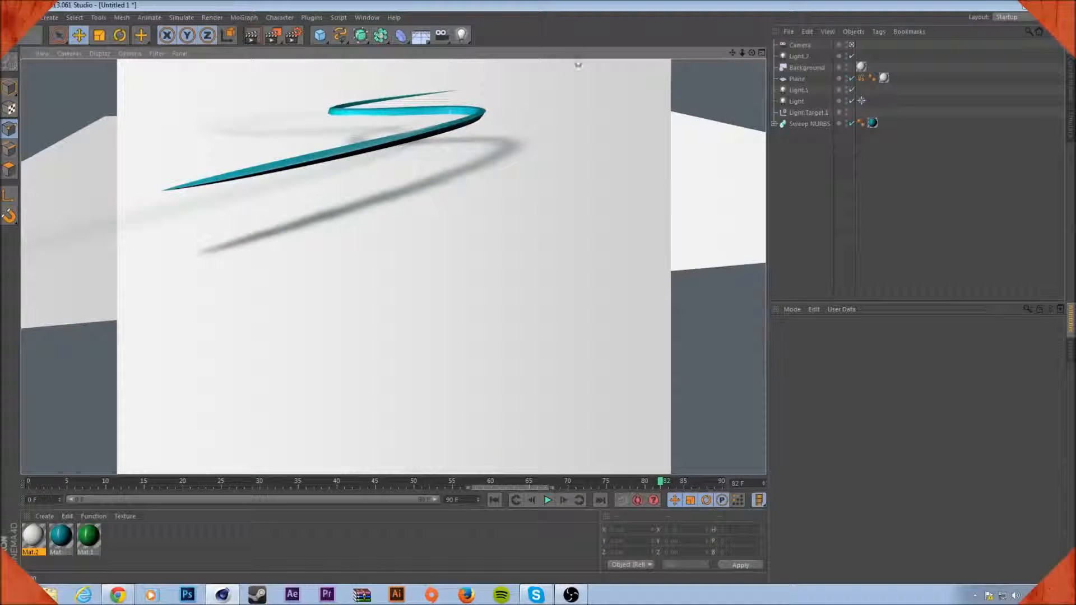
pyautogui.click(442, 40)
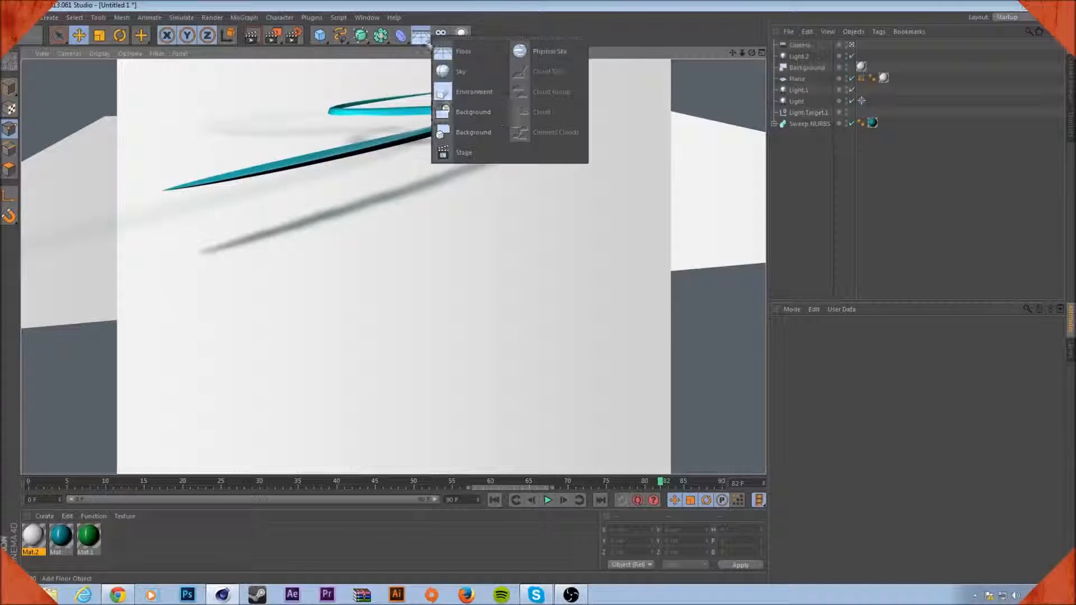
pyautogui.click(367, 18)
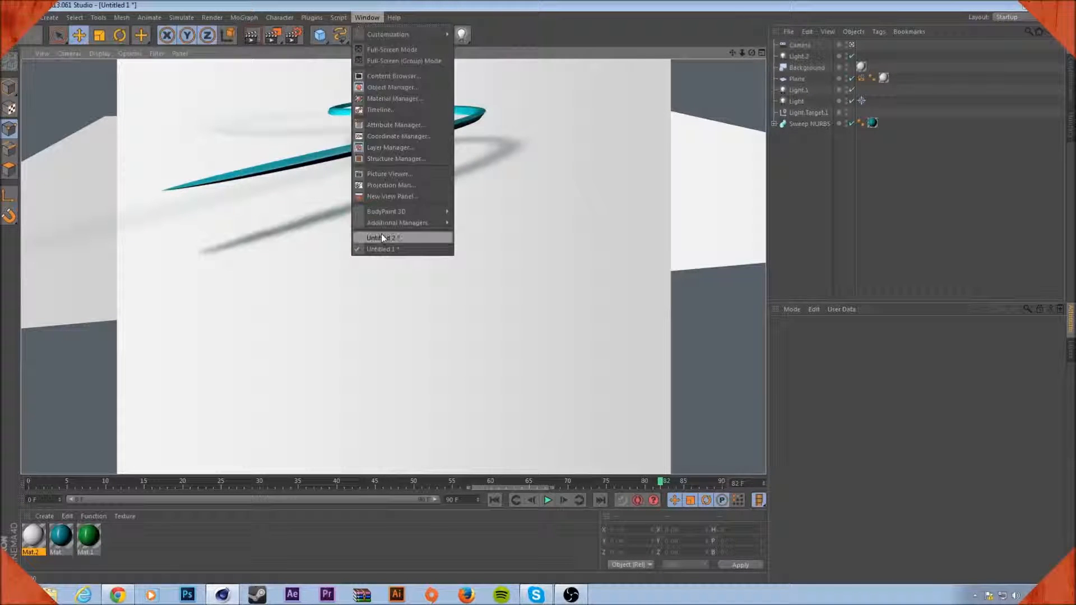
pyautogui.click(389, 239)
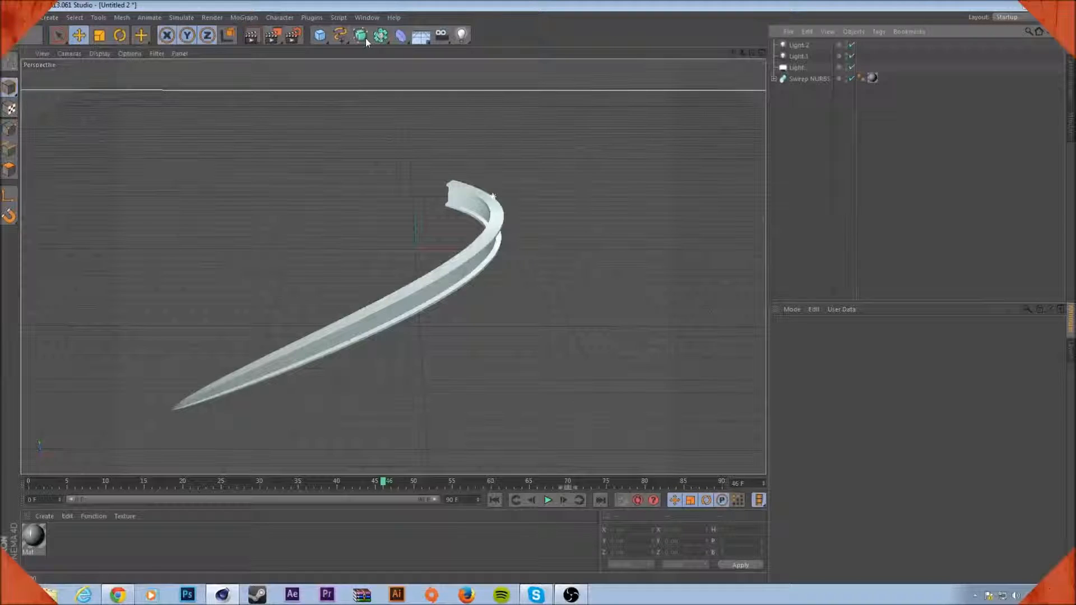
# - Add a plane and enlarge its width and height to form a floor extending beyond the swoosh, checking it at frame 80
pyautogui.click(335, 37)
pyautogui.click(420, 72)
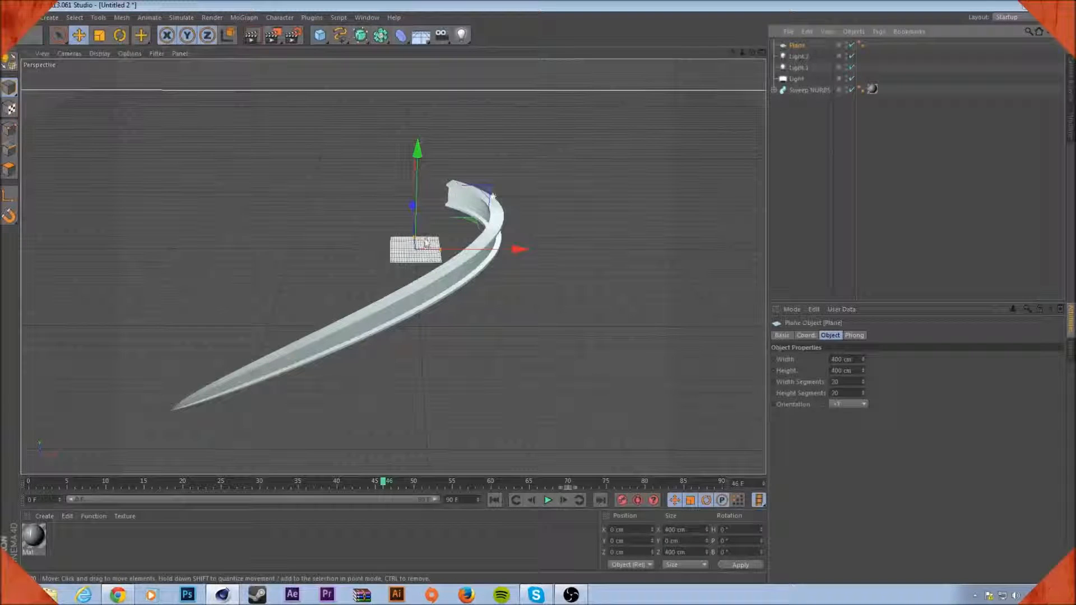
pyautogui.moveTo(445, 250); pyautogui.dragTo(674, 250)
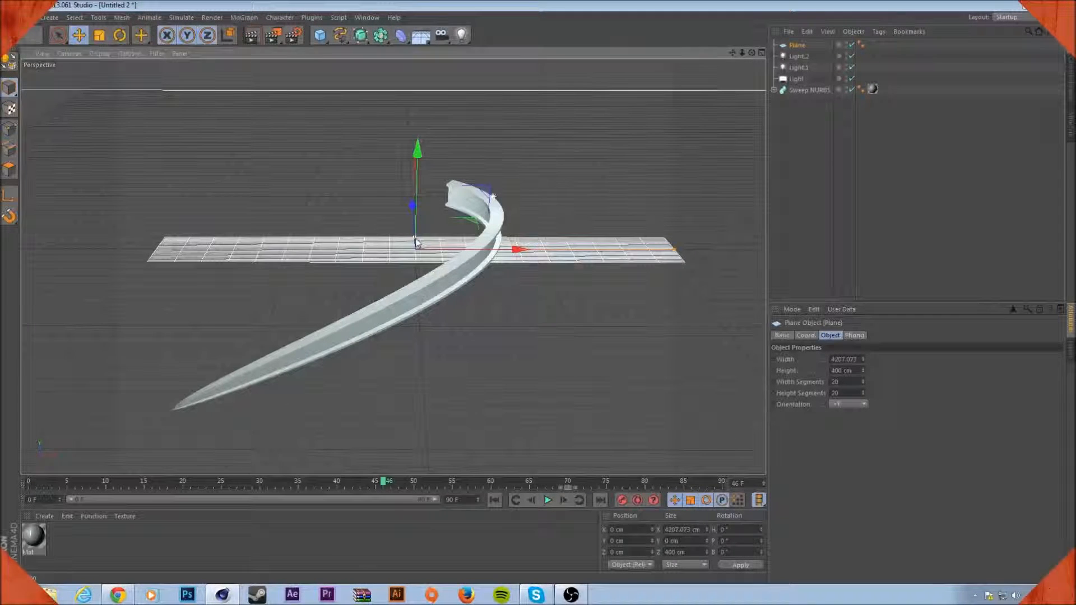
pyautogui.moveTo(416, 241); pyautogui.dragTo(411, 109)
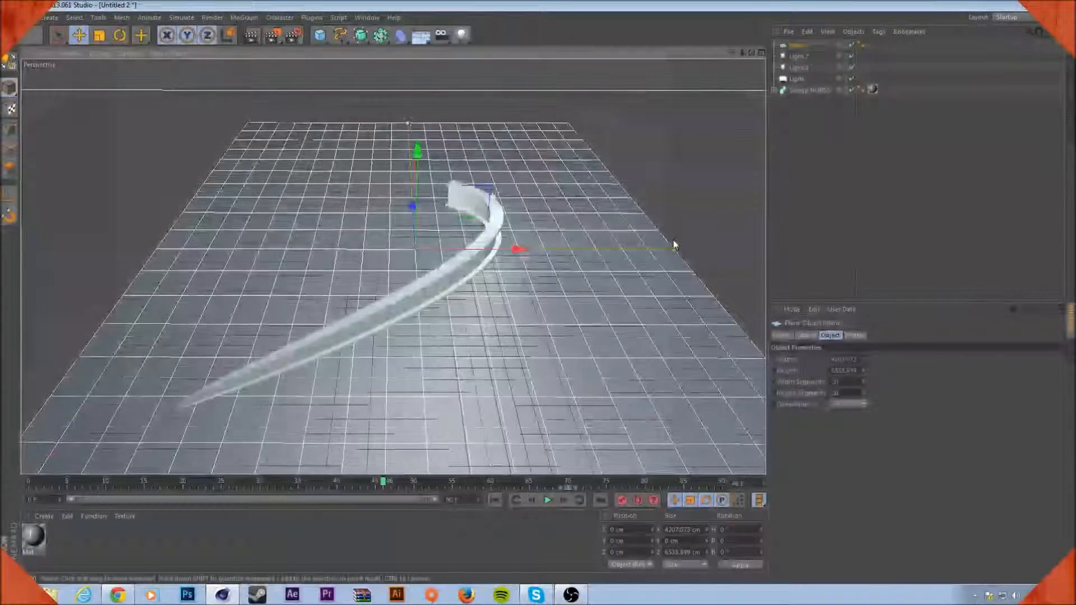
pyautogui.moveTo(674, 250); pyautogui.dragTo(762, 250)
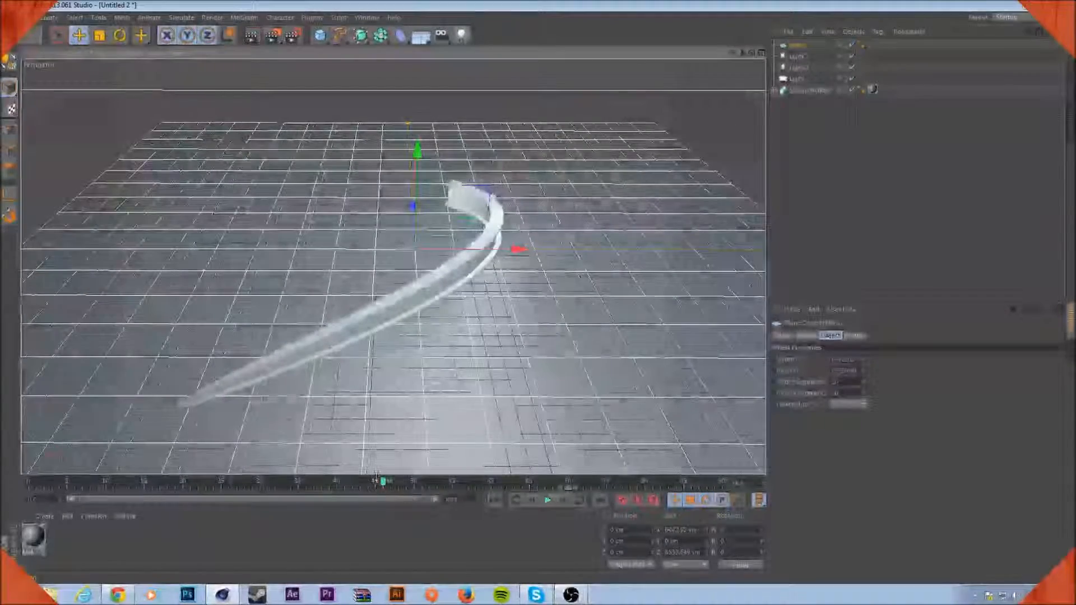
pyautogui.moveTo(385, 480); pyautogui.dragTo(646, 486)
pyautogui.keyDown('alt'); pyautogui.moveTo(592, 272); pyautogui.dragTo(657, 262); pyautogui.keyUp('alt')
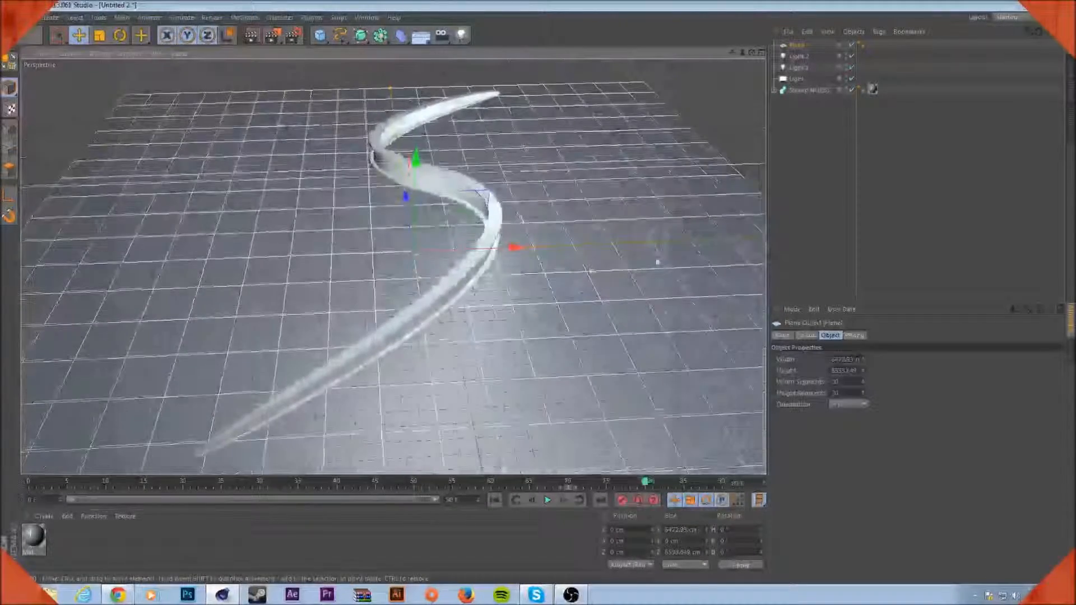
# - Try to raise only the swoosh above the floor plane, and undo that move
pyautogui.click(798, 90)
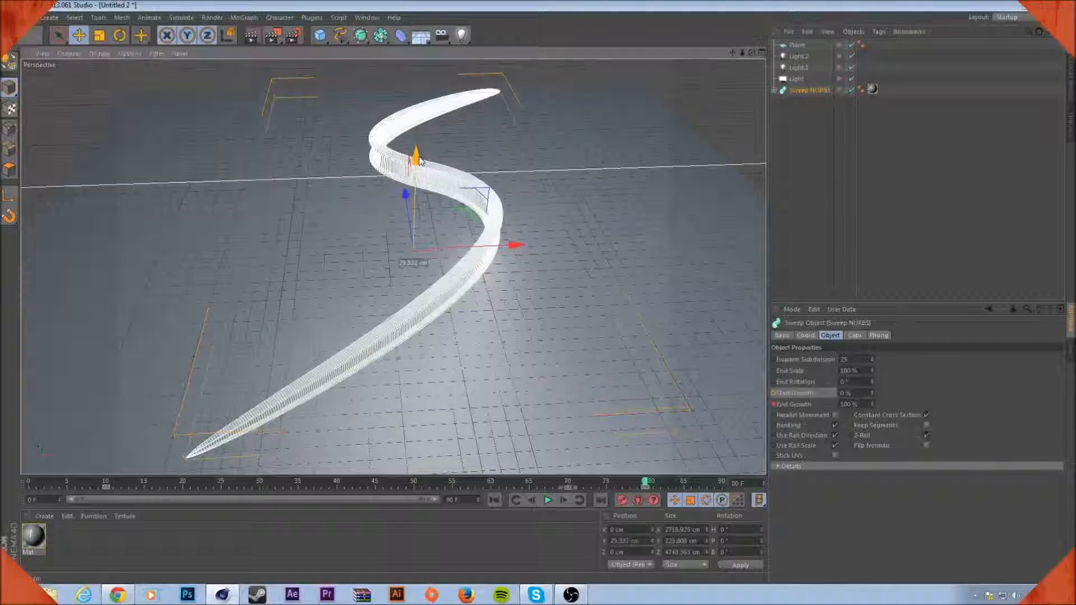
pyautogui.moveTo(419, 160); pyautogui.dragTo(419, 133)
pyautogui.click(667, 179)
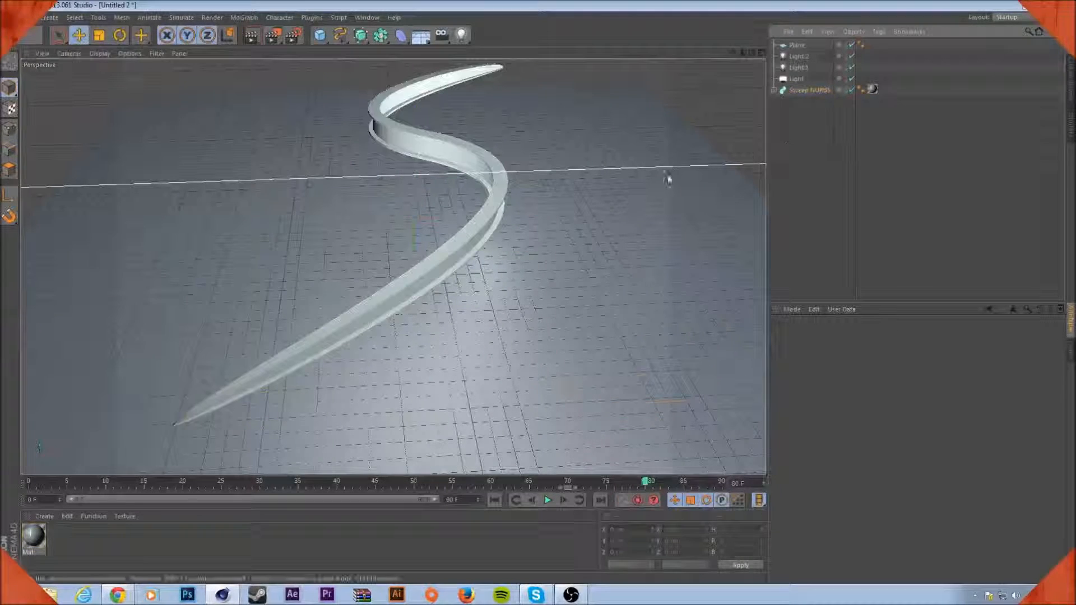
pyautogui.hotkey('ctrl', 'z')
pyautogui.hotkey('ctrl', 'z')
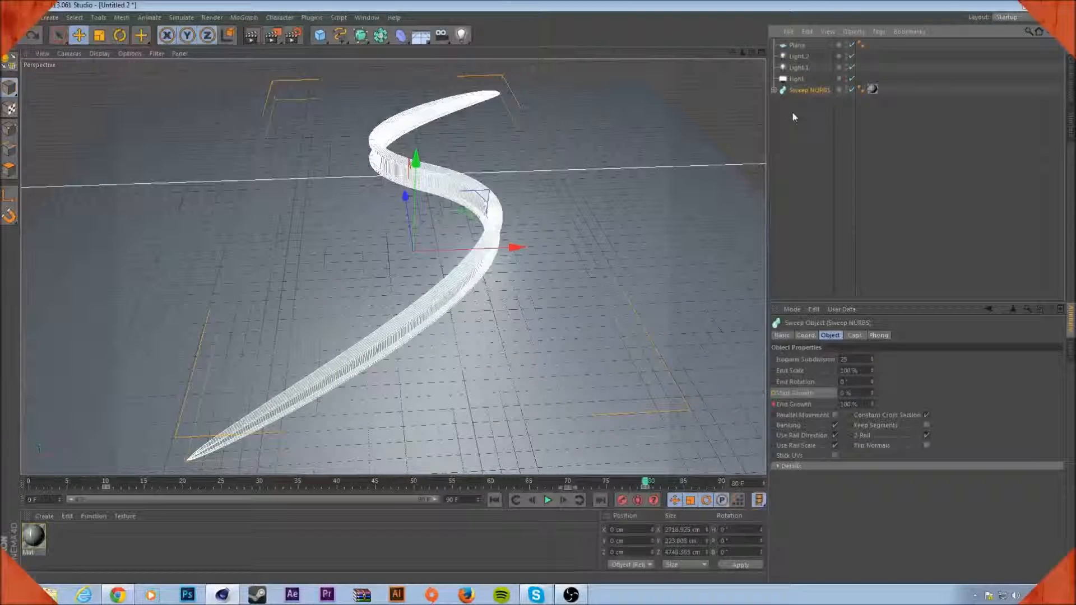
# - Raise the swoosh together with all three lights above the floor plane and check the gap from the side
pyautogui.keyDown('shift'); pyautogui.click(799, 56); pyautogui.keyUp('shift')
pyautogui.moveTo(579, 141); pyautogui.dragTo(584, 105)
pyautogui.click(521, 161)
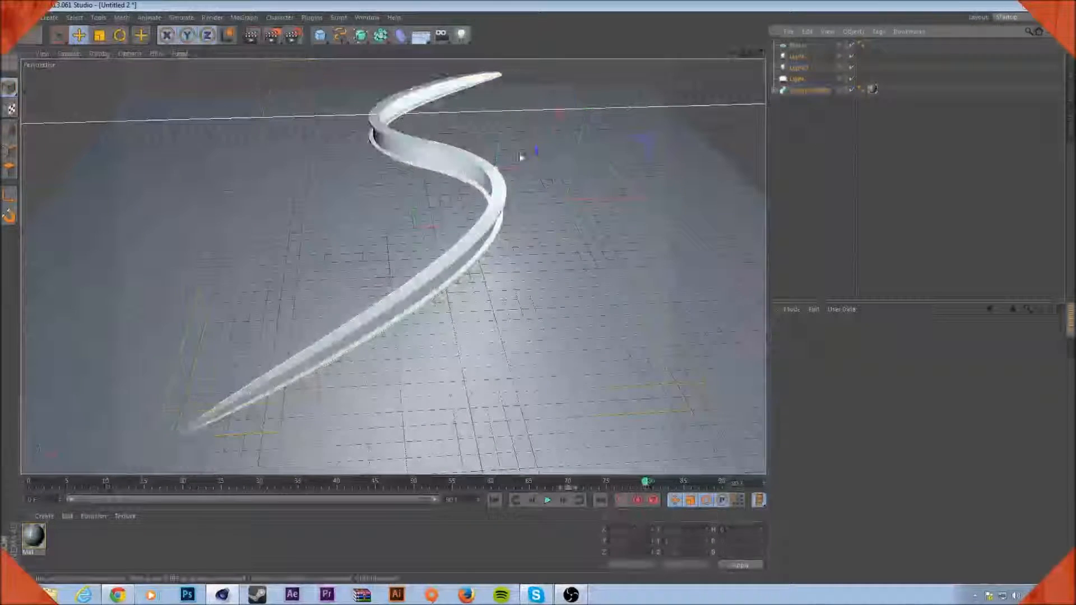
pyautogui.keyDown('alt'); pyautogui.moveTo(512, 238); pyautogui.dragTo(508, 169); pyautogui.keyUp('alt')
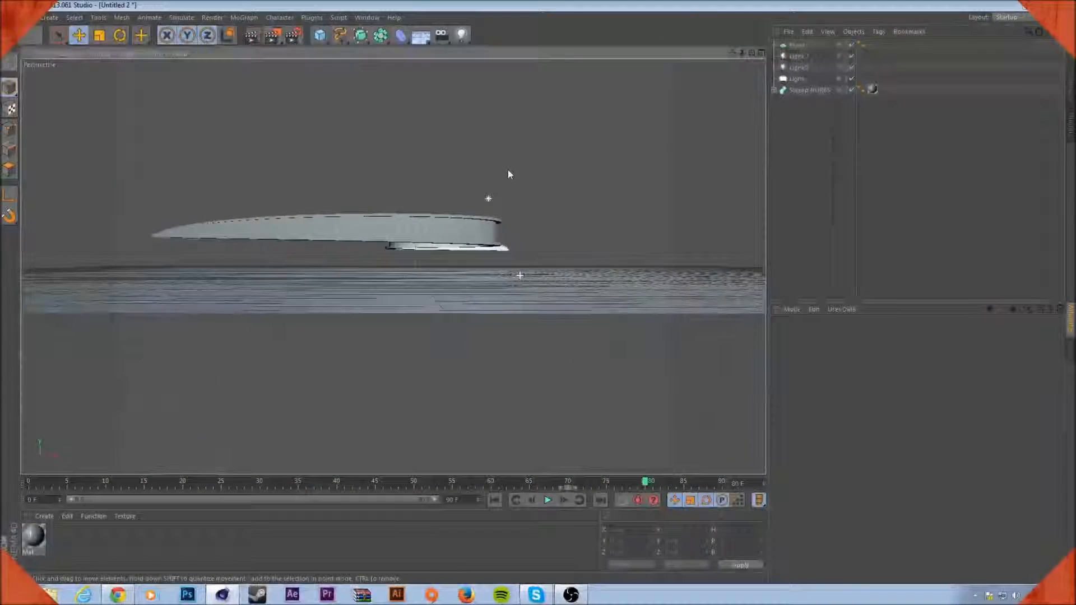
pyautogui.keyDown('alt'); pyautogui.moveTo(445, 269); pyautogui.dragTo(466, 227); pyautogui.keyUp('alt')
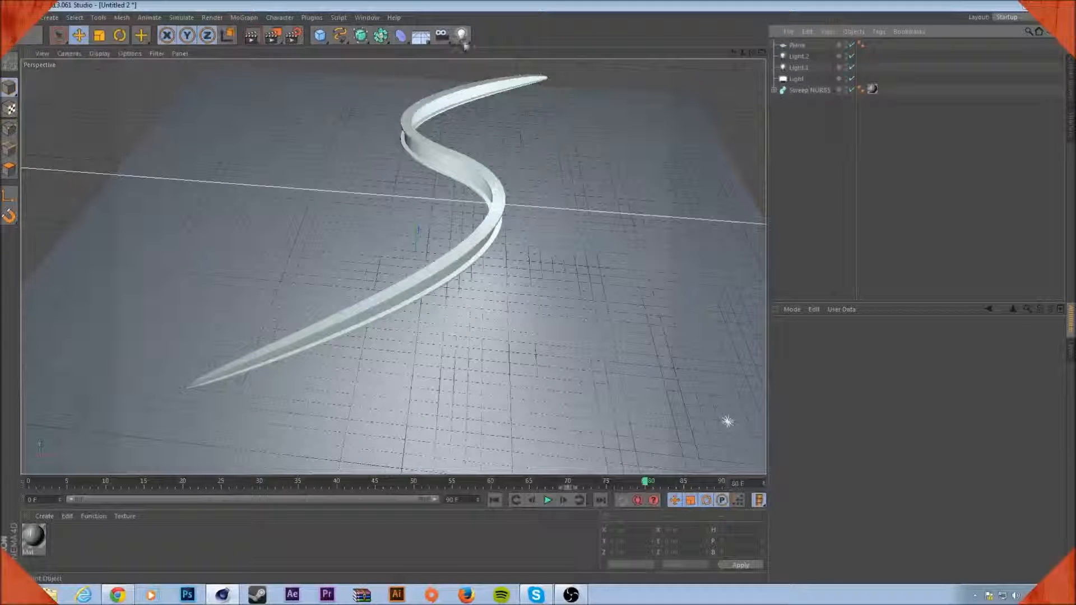
# - Add a Background object and create a new material with its Specular channel turned off
pyautogui.click(426, 37)
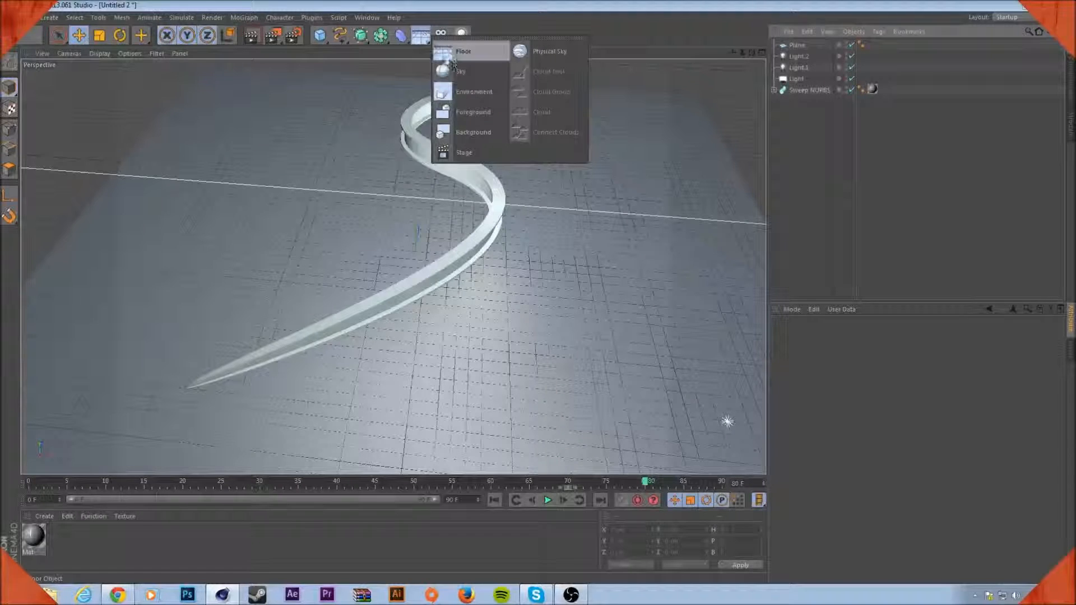
pyautogui.click(469, 135)
pyautogui.doubleClick(87, 546)
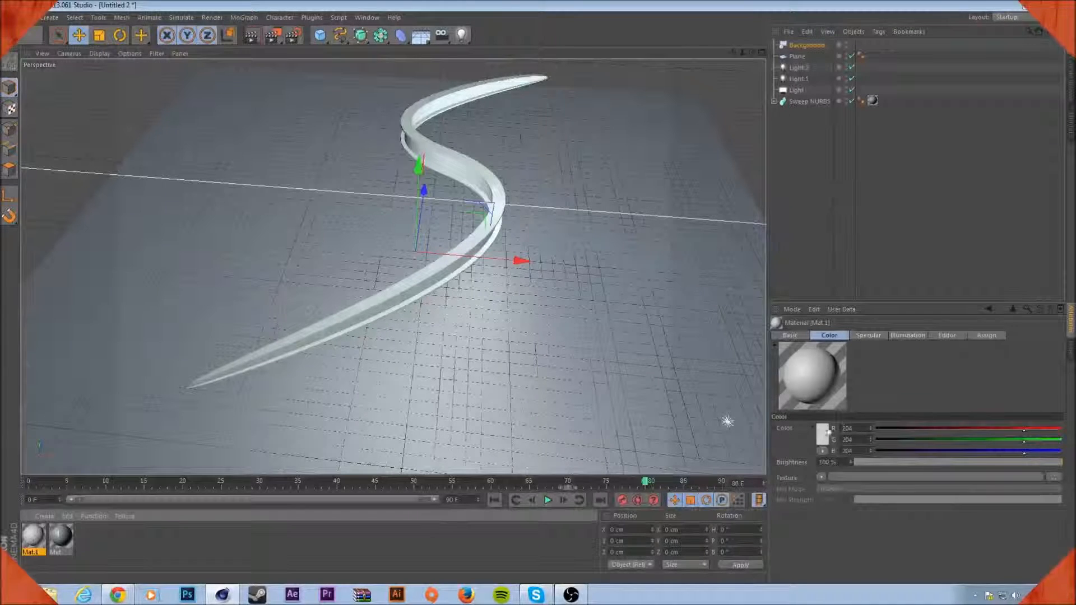
pyautogui.click(790, 335)
pyautogui.click(813, 501)
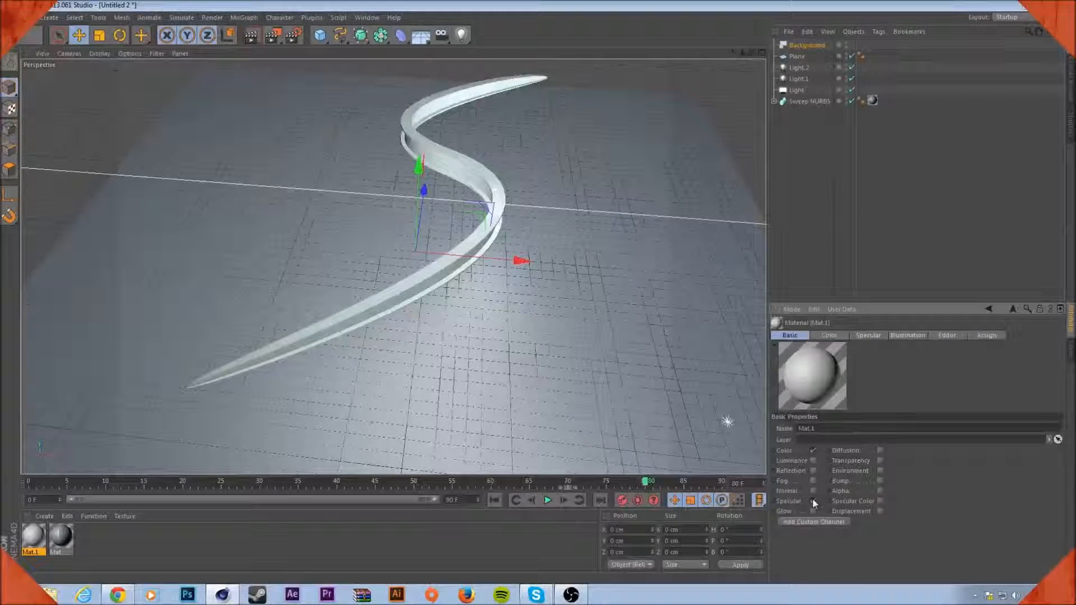
# - Assign a Gradient shader as the new material's color texture and open the shader's settings
pyautogui.click(832, 336)
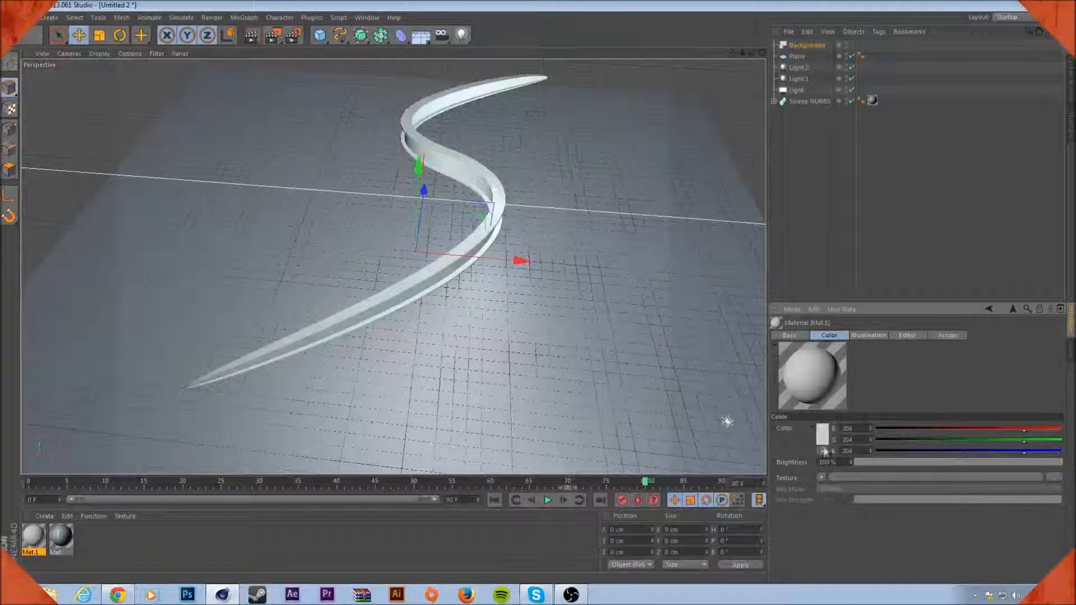
pyautogui.click(823, 437)
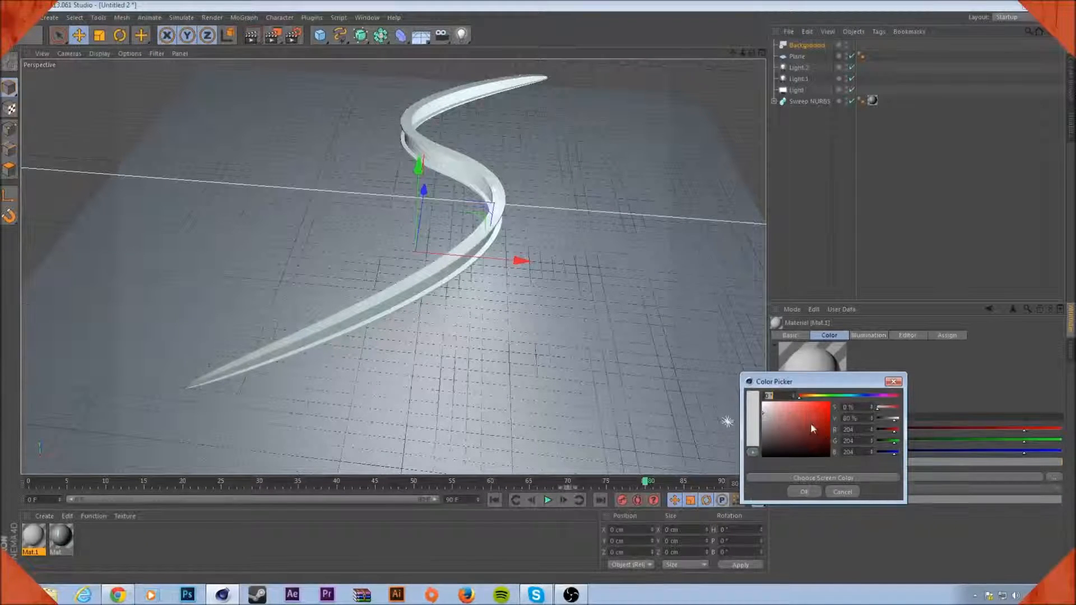
pyautogui.click(806, 492)
pyautogui.click(822, 478)
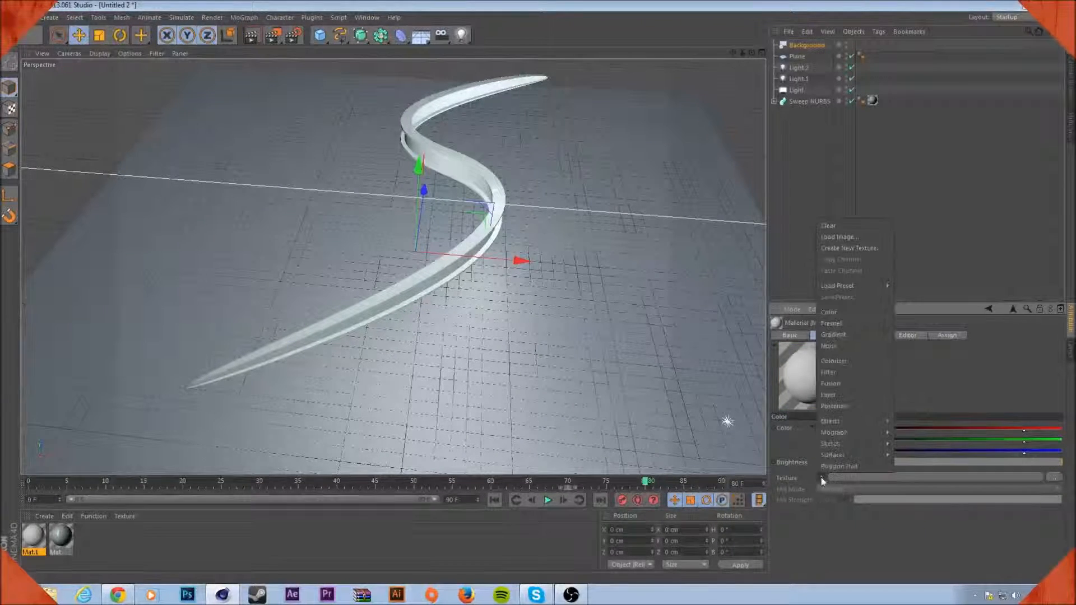
pyautogui.click(845, 335)
pyautogui.click(843, 503)
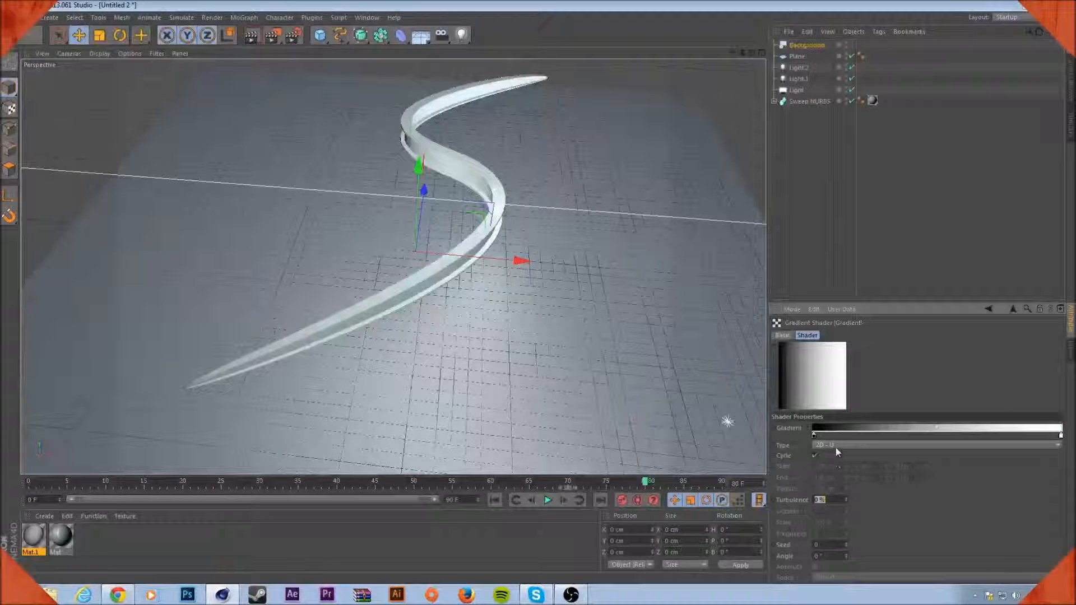
# - Set the gradient's black start knot to a very light grey and its white end knot to light grey, about RGB 203
pyautogui.doubleClick(813, 435)
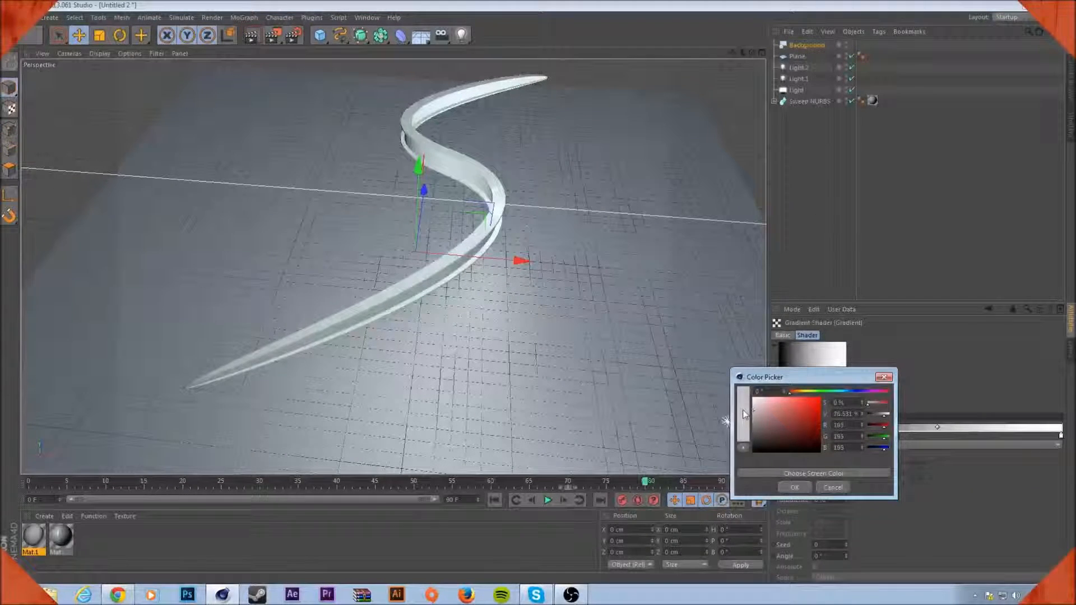
pyautogui.click(743, 413)
pyautogui.click(794, 486)
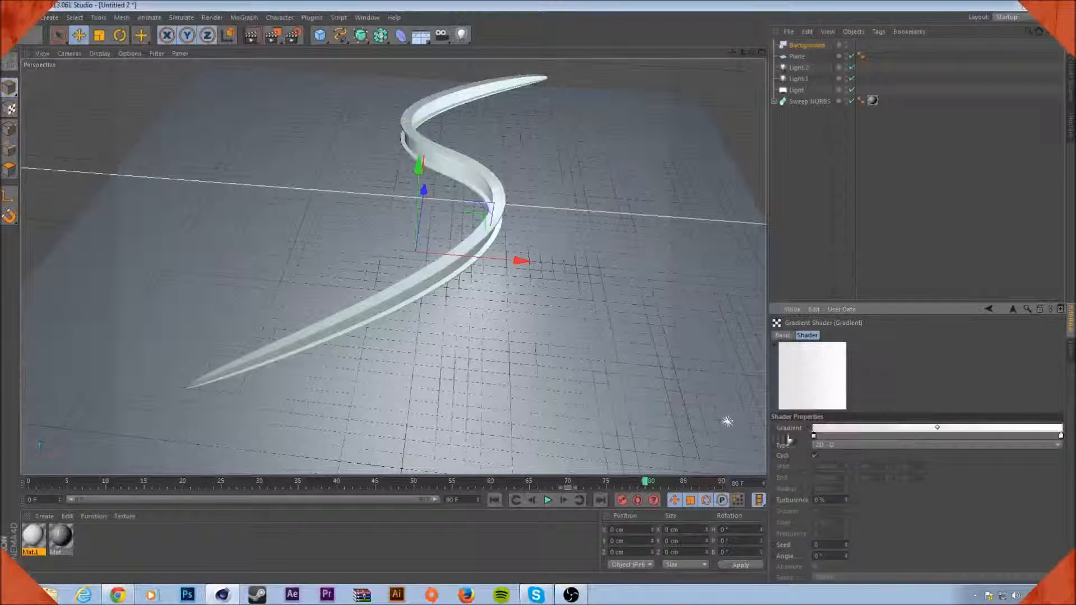
pyautogui.doubleClick(1060, 435)
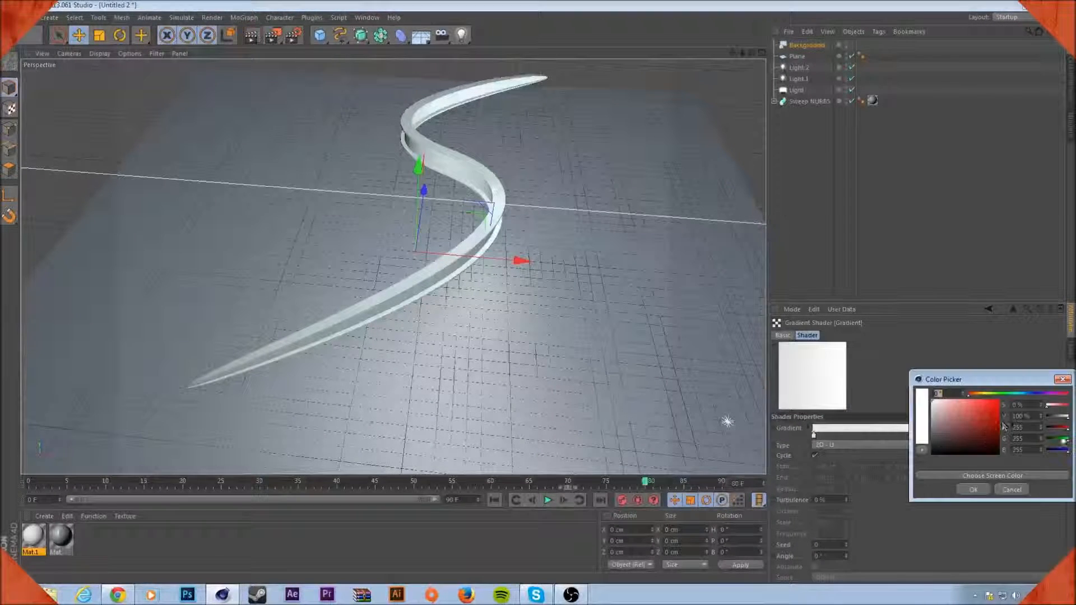
pyautogui.click(932, 413)
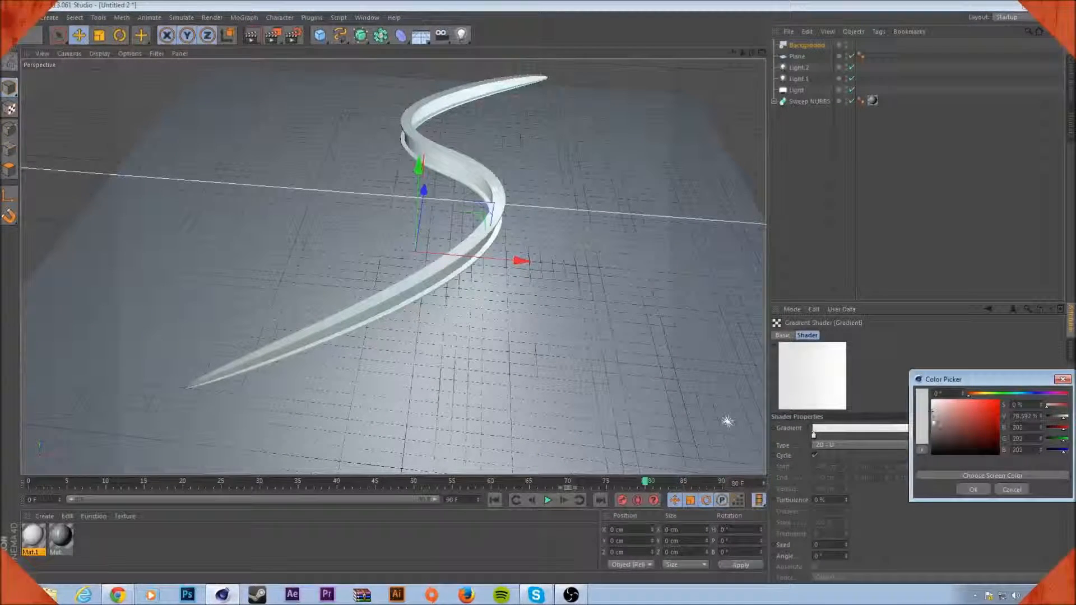
pyautogui.click(971, 490)
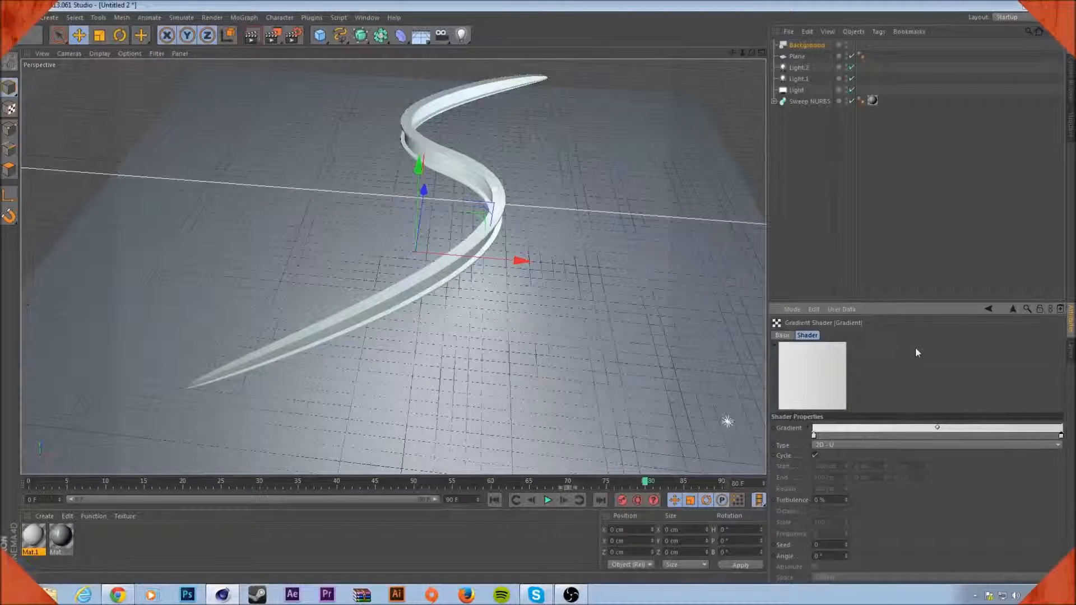
# - Try the 3D - Spherical gradient type and switch back to 2D - U
pyautogui.click(823, 447)
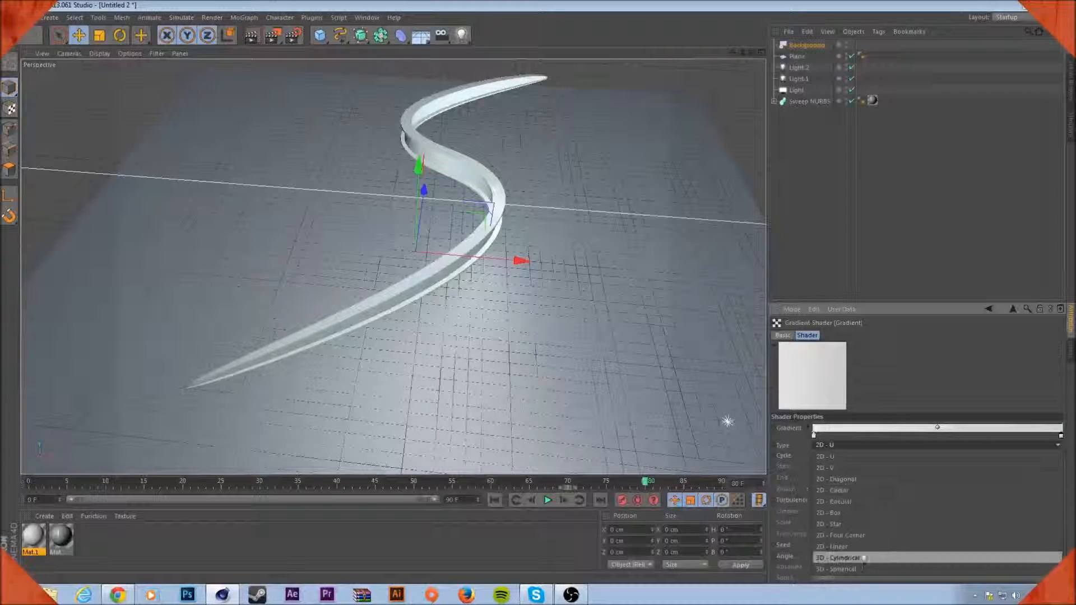
pyautogui.click(859, 567)
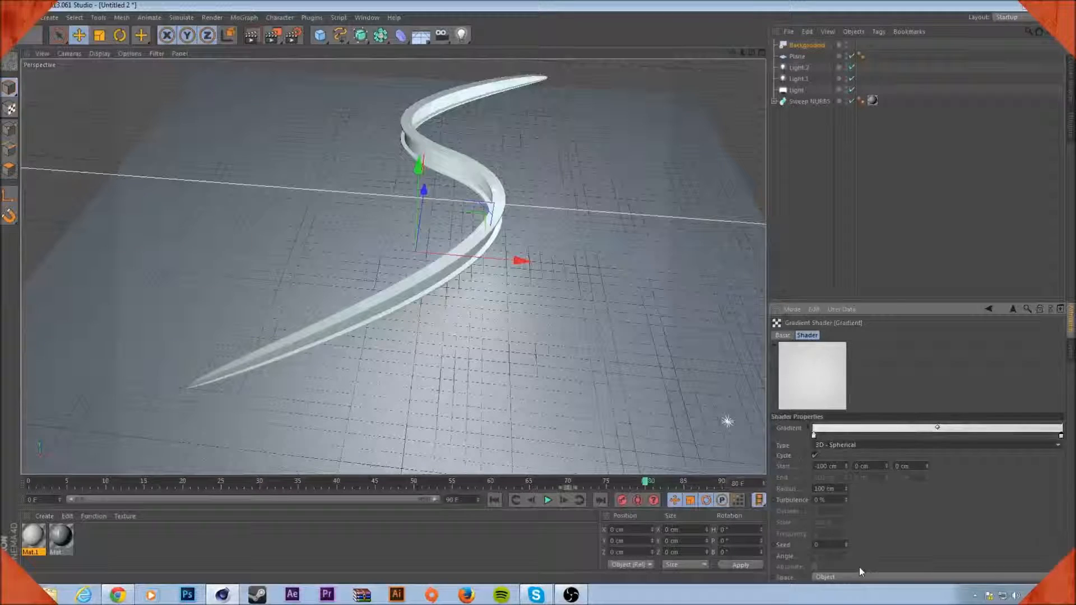
pyautogui.click(866, 446)
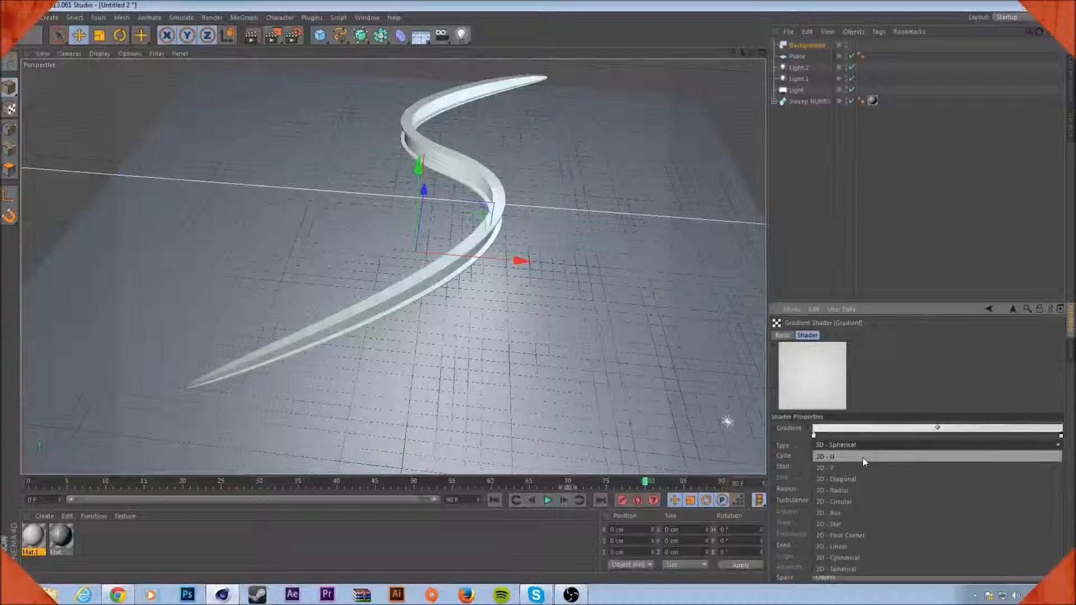
pyautogui.click(862, 458)
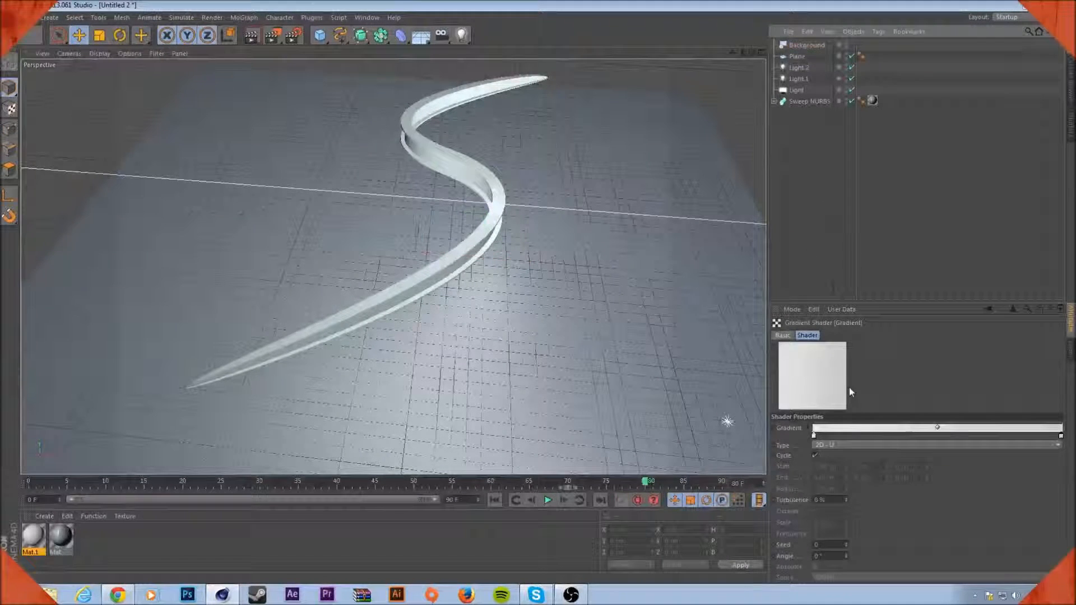
# - Shift the gradient's midpoint toward its end knot, and apply the material to both the Plane and Background objects
pyautogui.moveTo(938, 430); pyautogui.dragTo(1020, 432)
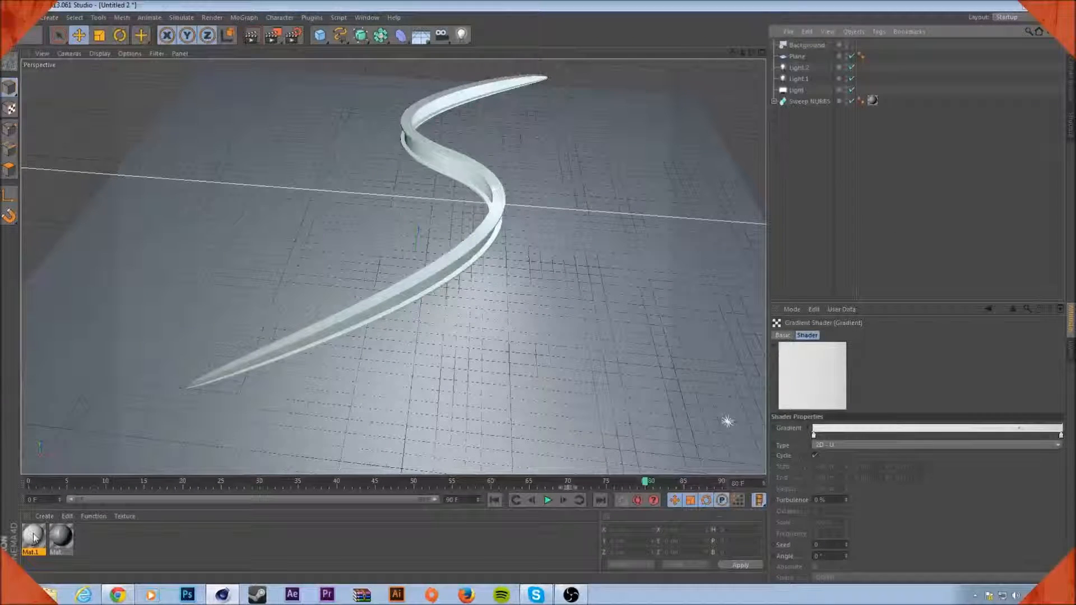
pyautogui.moveTo(296, 193); pyautogui.dragTo(300, 209)
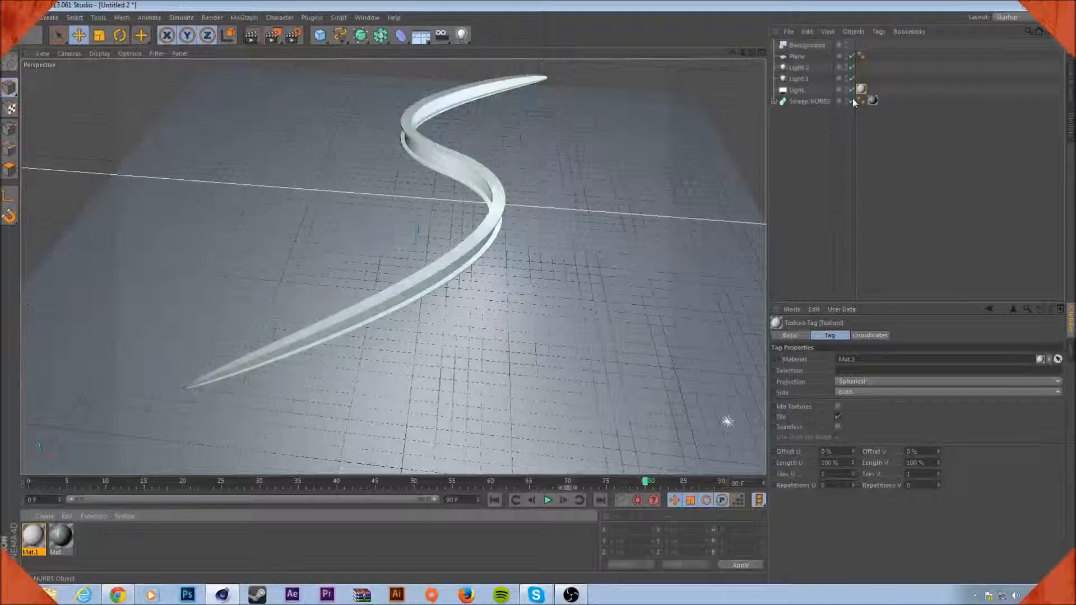
pyautogui.press('Delete')
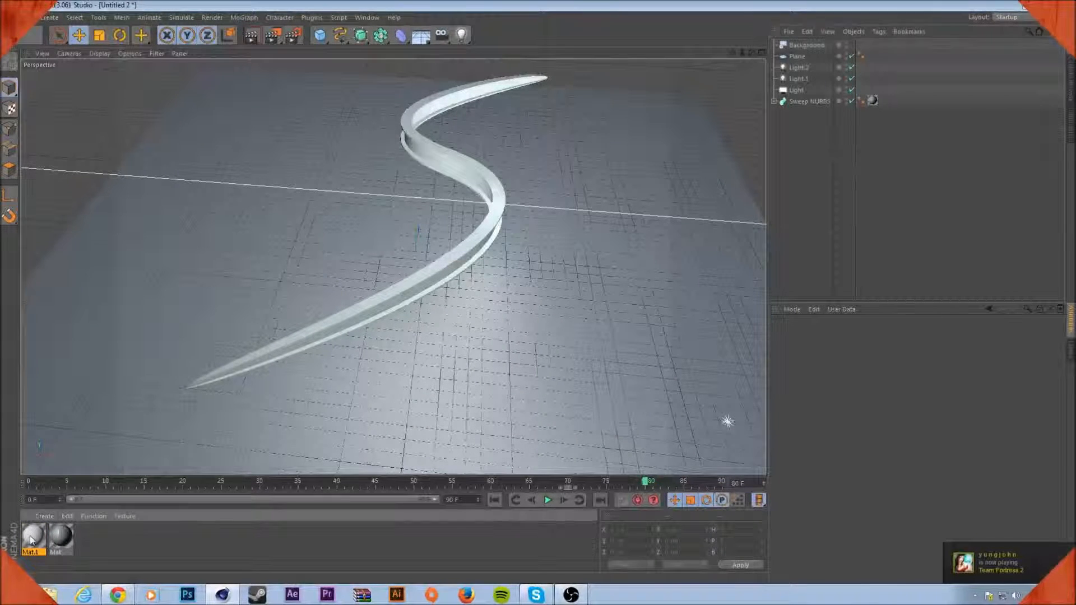
pyautogui.moveTo(813, 95); pyautogui.dragTo(803, 58)
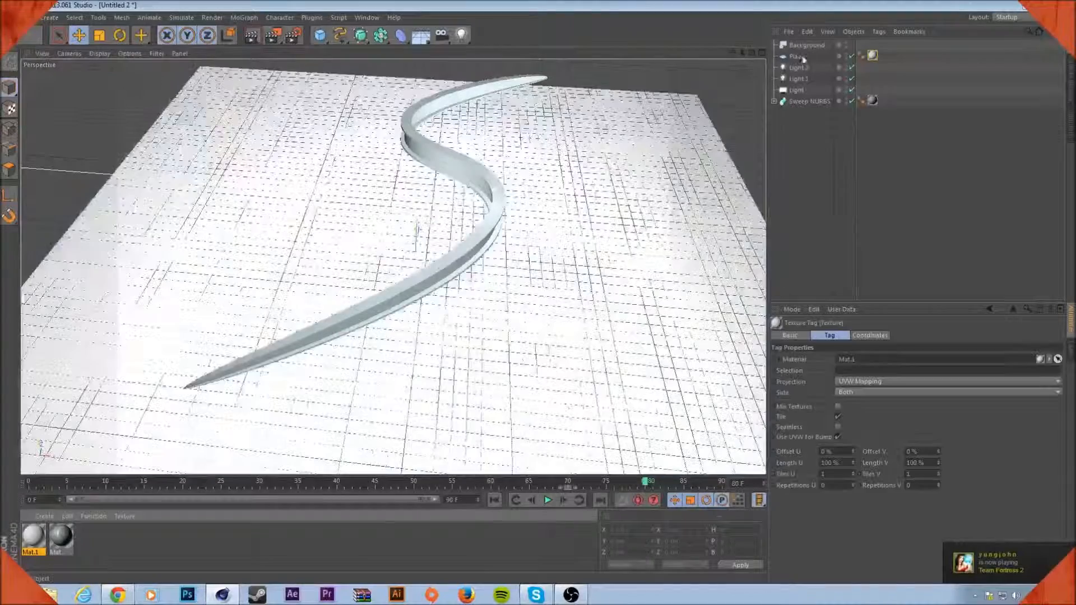
pyautogui.keyDown('ctrl'); pyautogui.moveTo(872, 56); pyautogui.dragTo(871, 46); pyautogui.keyUp('ctrl')
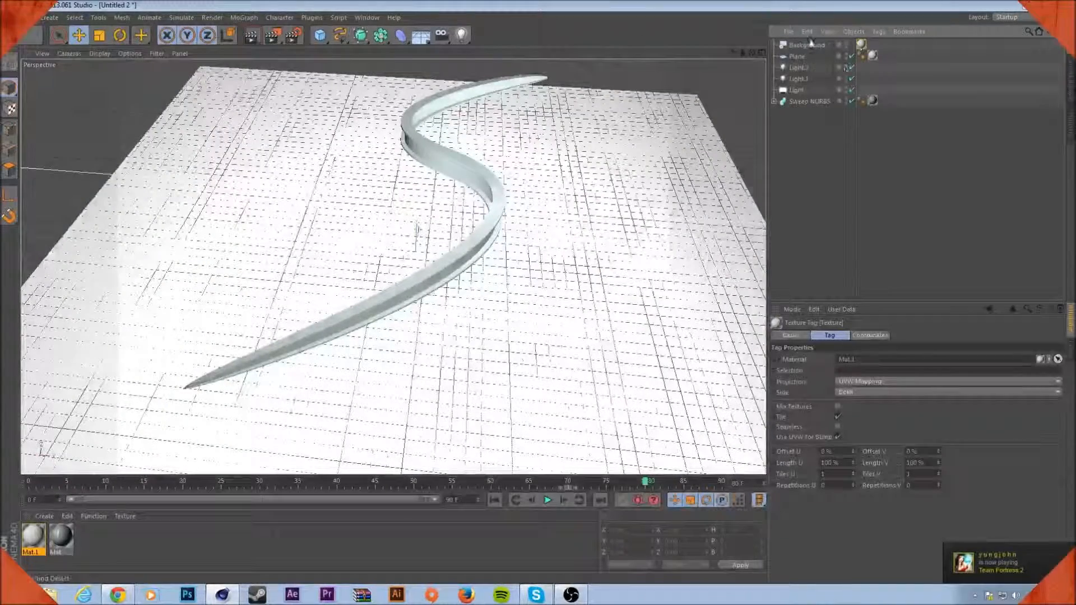
pyautogui.click(799, 56)
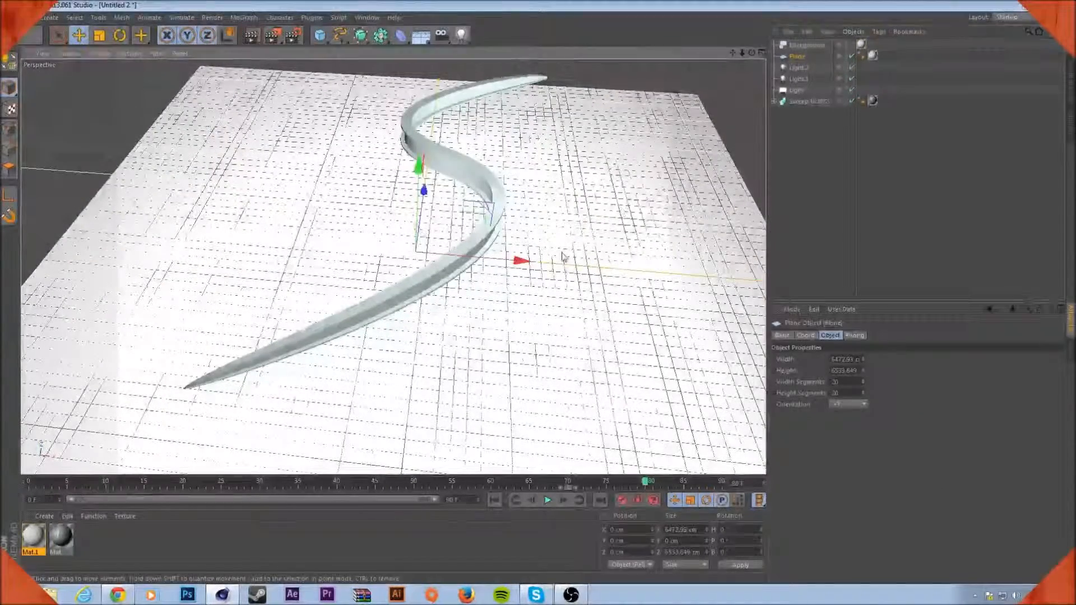
pyautogui.click(253, 35)
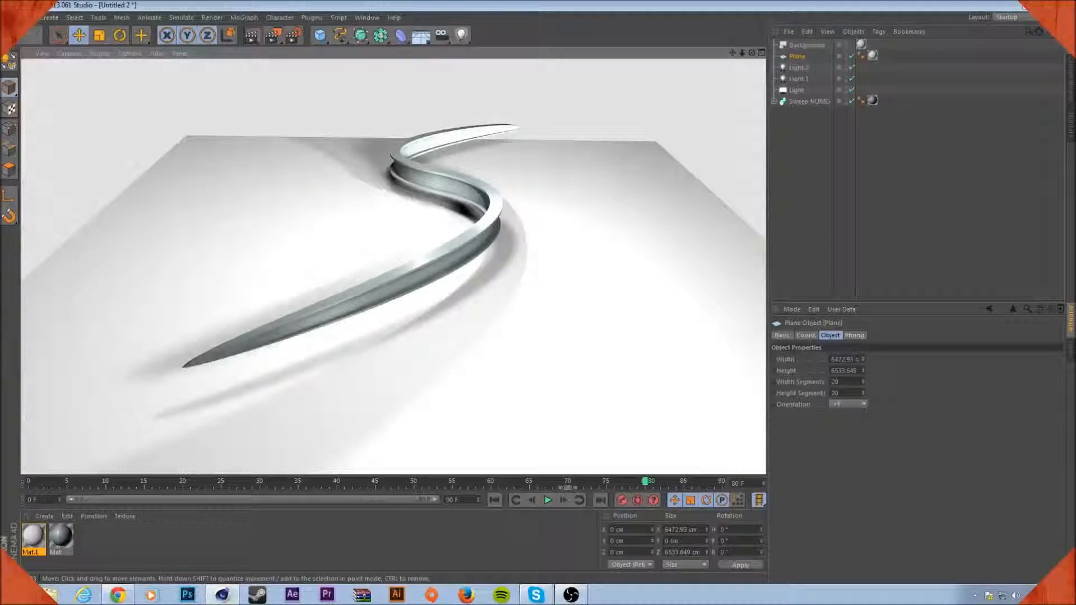
pyautogui.click(859, 128)
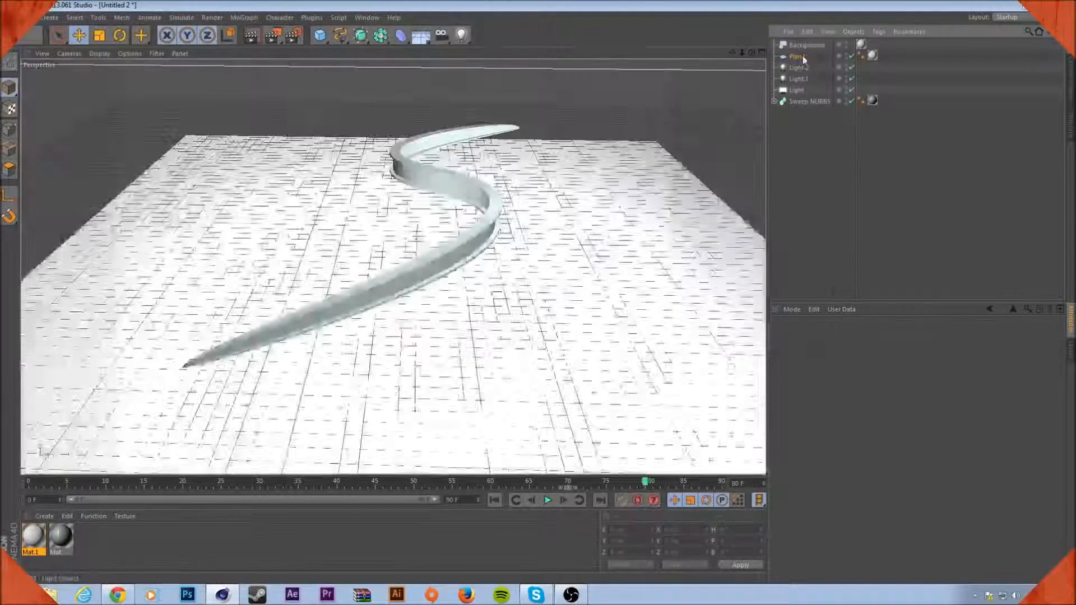
# - Add a Compositing tag to the Plane and enable its Compositing Background option
pyautogui.rightClick(795, 58)
pyautogui.moveTo(841, 61)
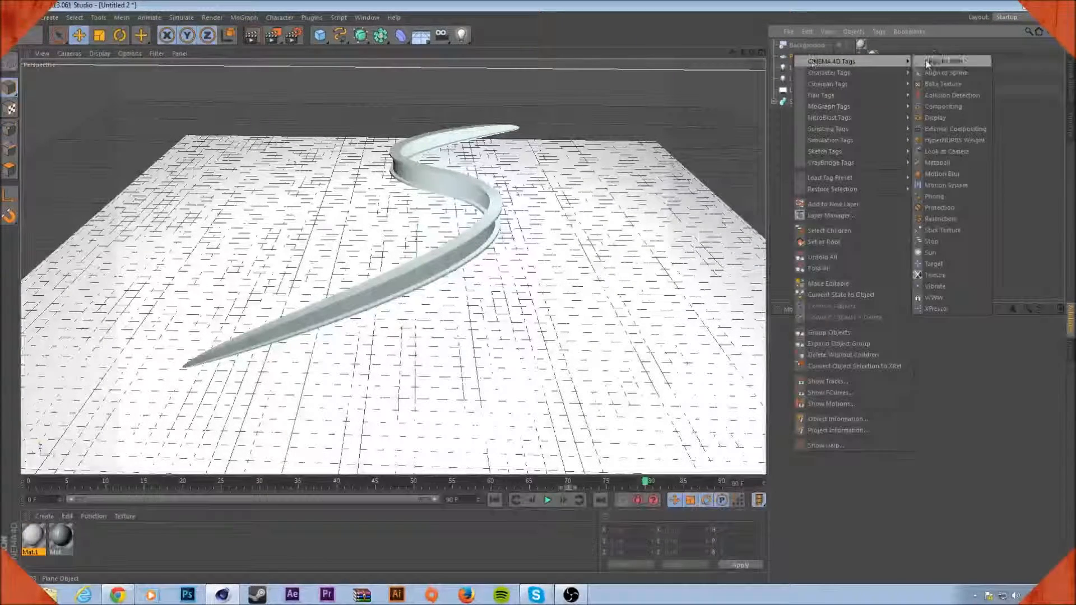
pyautogui.click(943, 106)
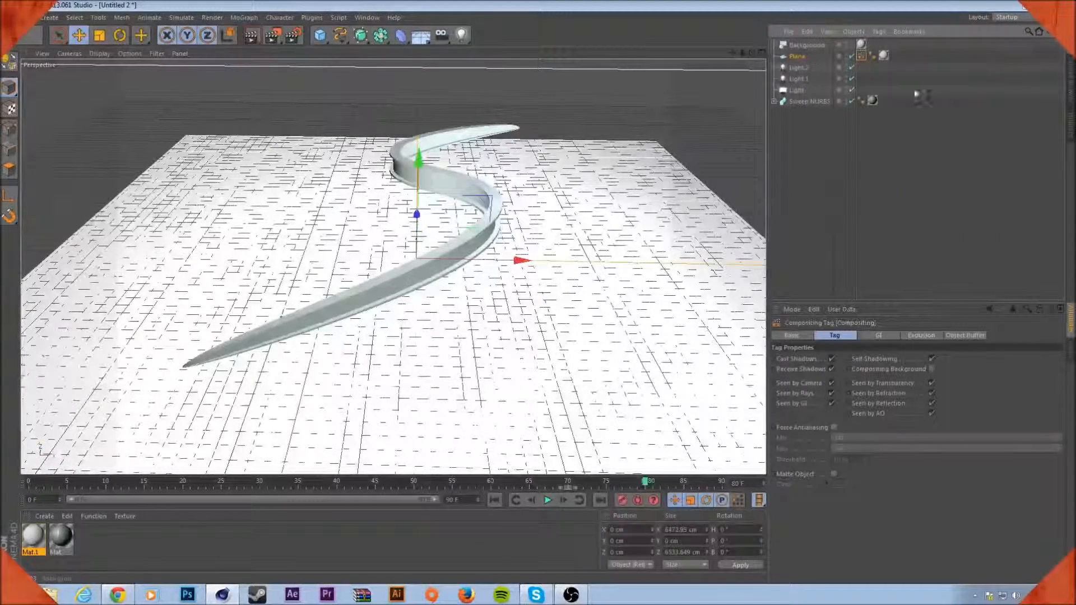
pyautogui.click(932, 369)
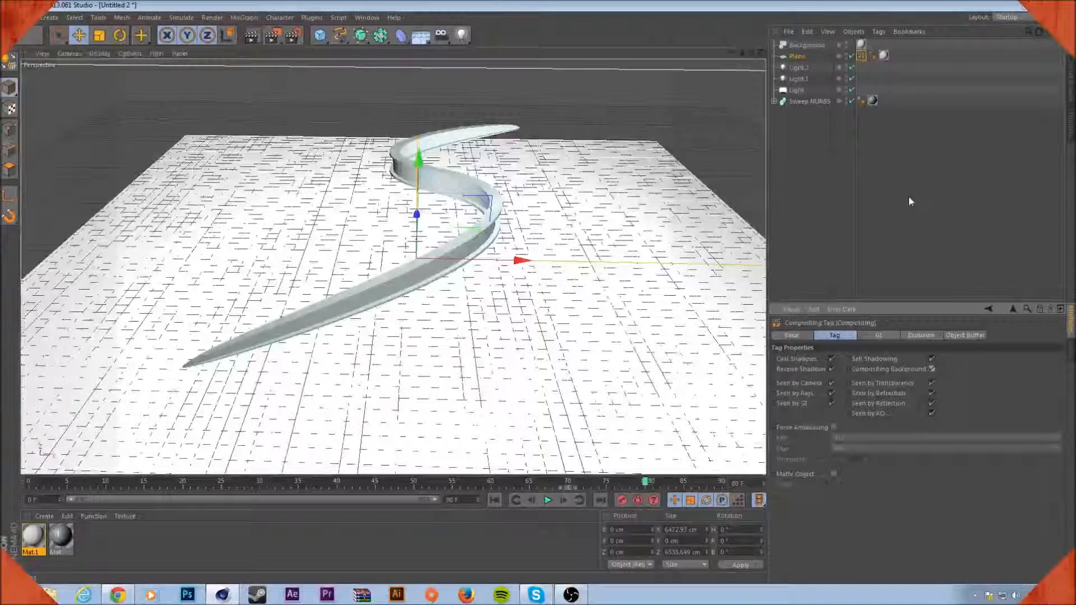
# - Set the projection of the Plane's texture tag to Frontal and render the view to check the floor blend
pyautogui.click(886, 55)
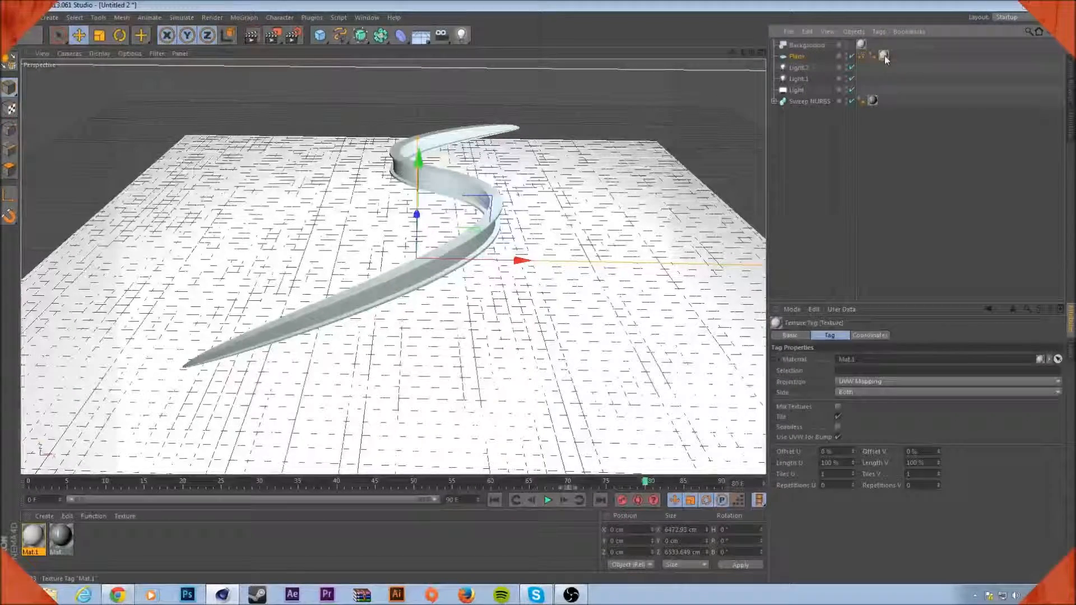
pyautogui.click(902, 383)
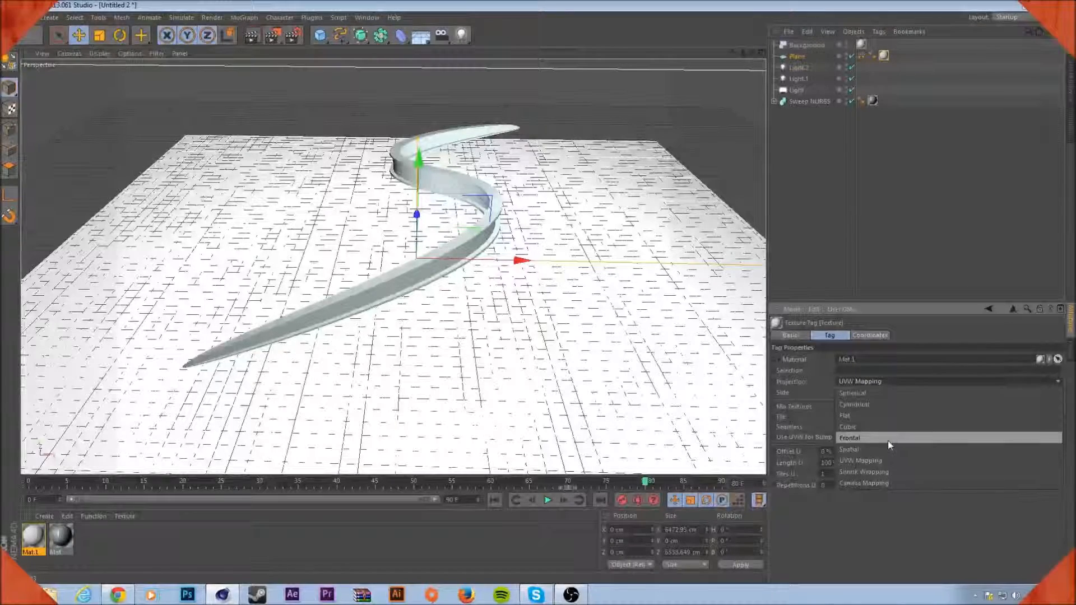
pyautogui.click(885, 441)
pyautogui.click(868, 211)
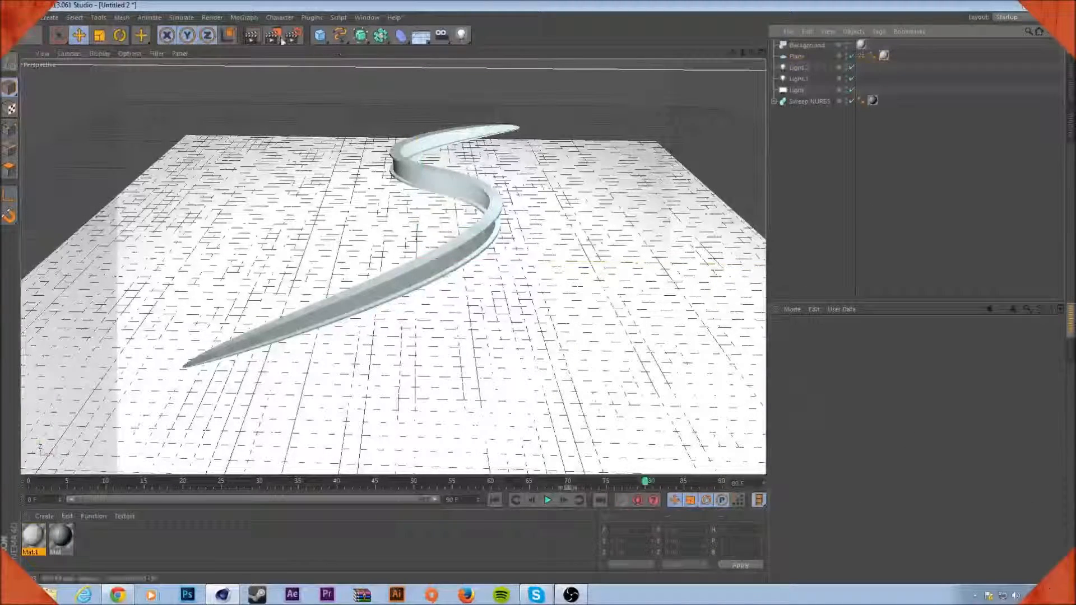
pyautogui.hotkey('alt', 'r')
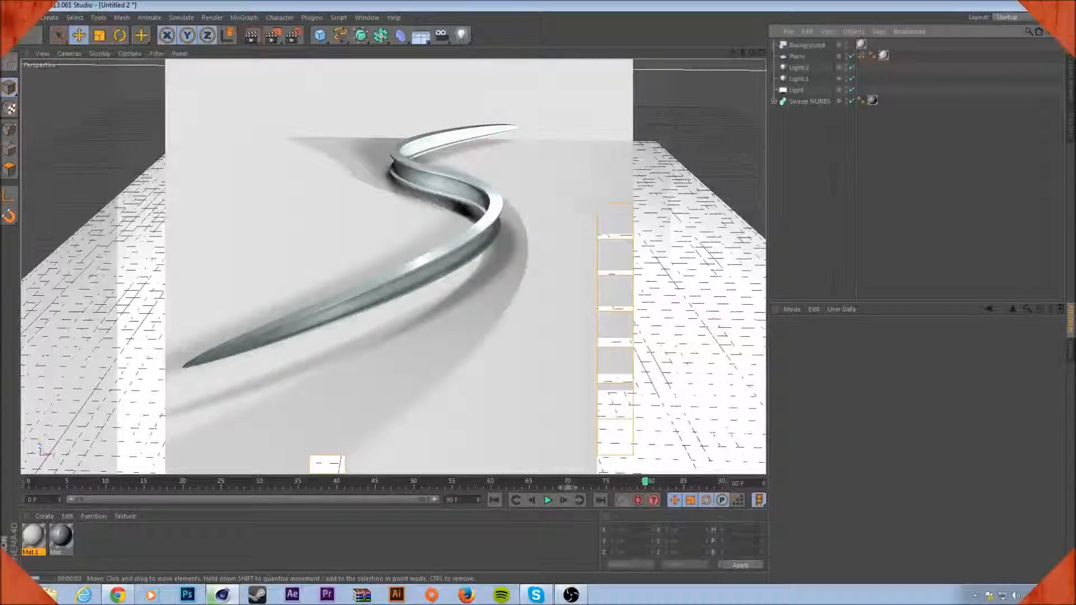
# - Stretch the Plane's height to about 17147 cm so it extends farther behind the swoosh, and render the view
pyautogui.click(797, 56)
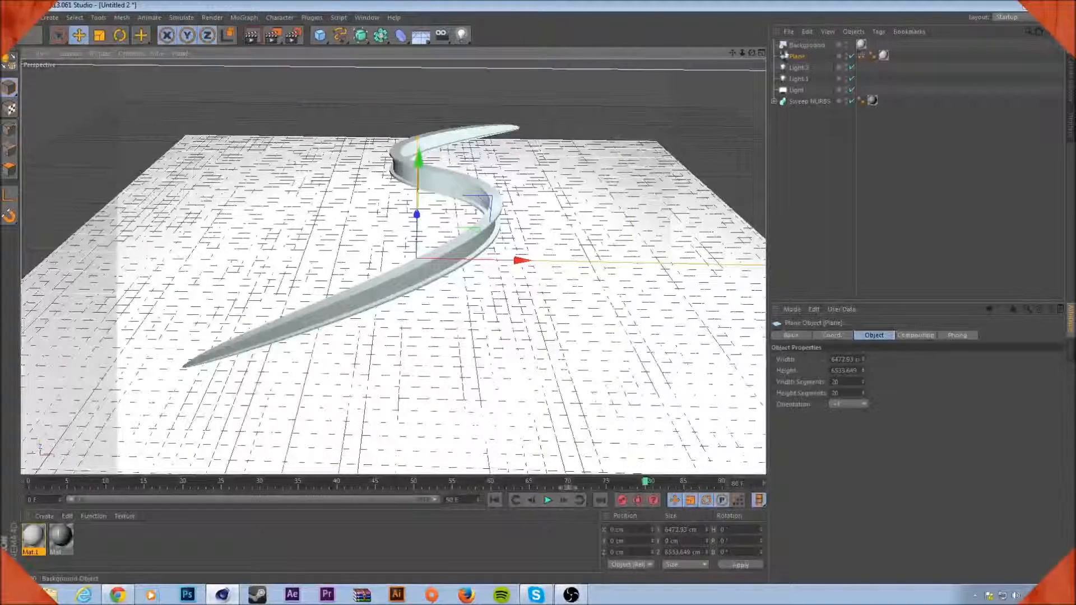
pyautogui.moveTo(418, 136); pyautogui.dragTo(440, 63)
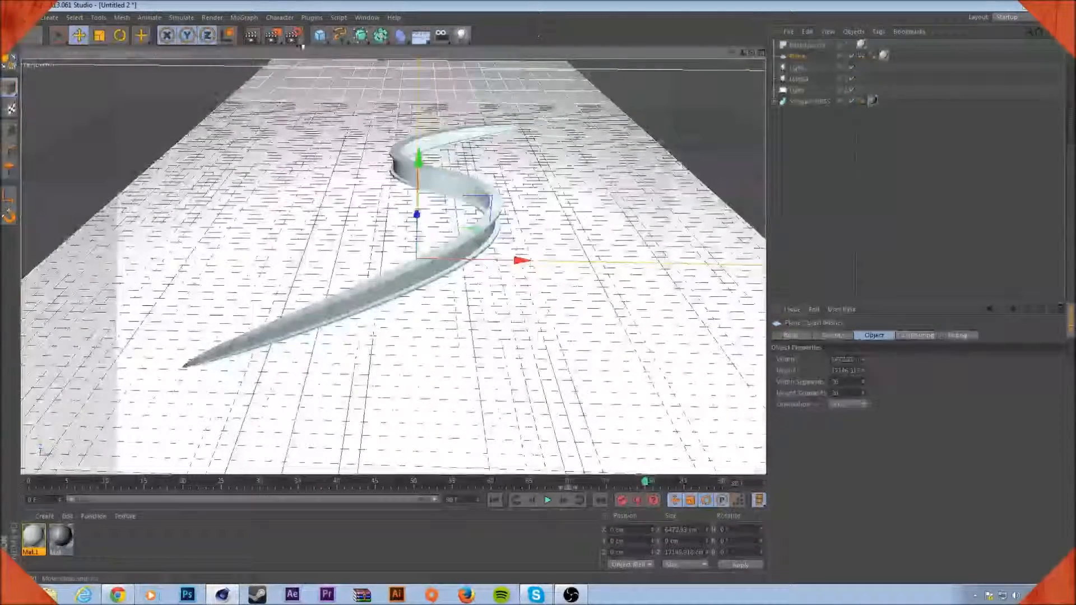
pyautogui.hotkey('alt', 'r')
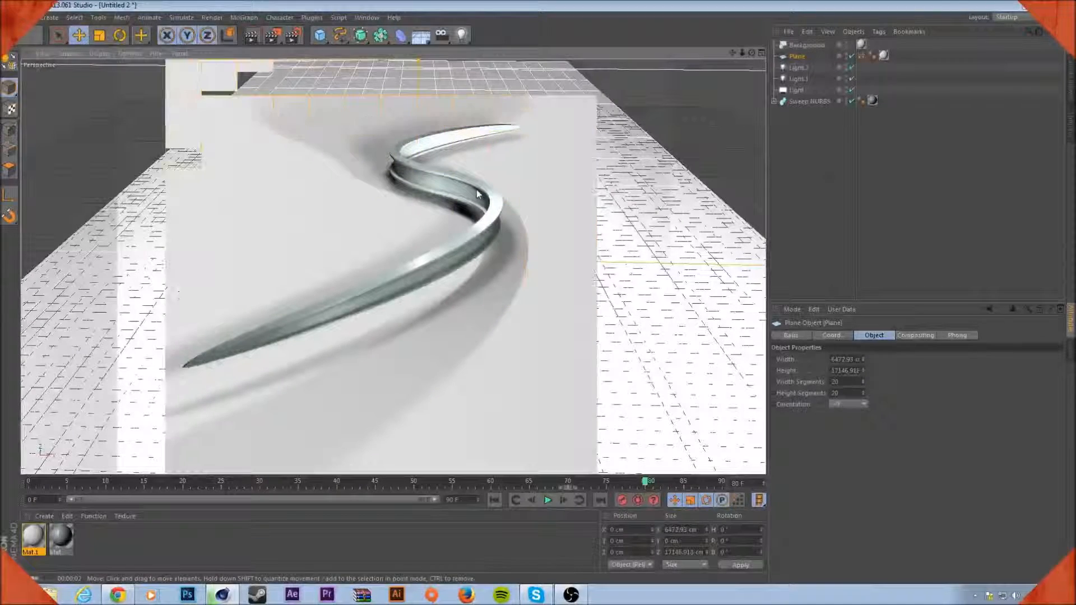
# - Raise Light.1 above the floor to a Y position of about 2528 cm and nudge it along X
pyautogui.click(795, 78)
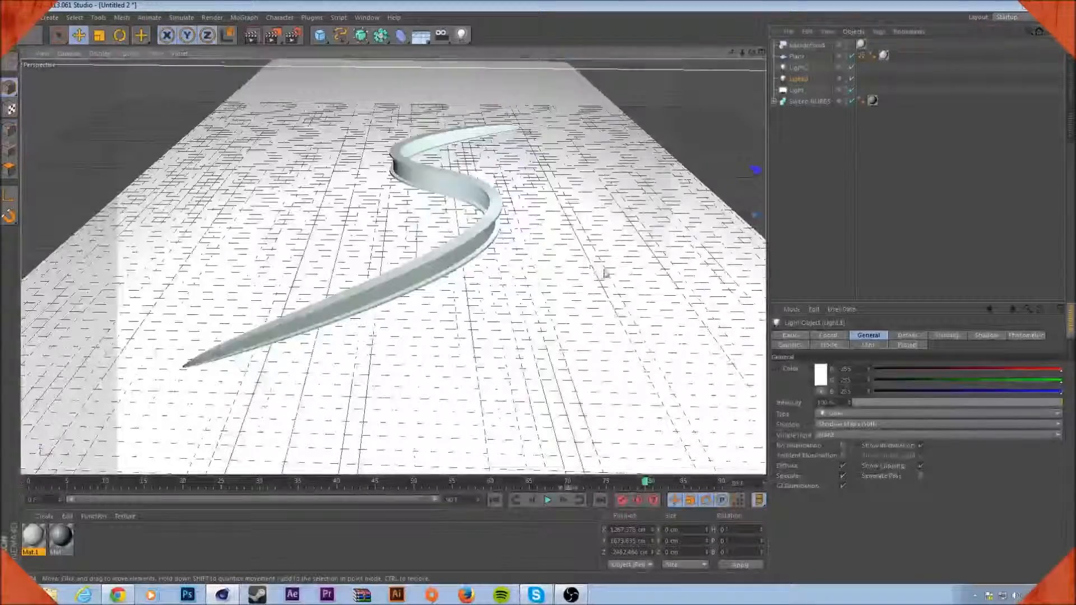
pyautogui.keyDown('alt'); pyautogui.moveTo(604, 271); pyautogui.dragTo(459, 302, button='middle'); pyautogui.keyUp('alt')
pyautogui.scroll(-2, 565, 381)
pyautogui.moveTo(478, 195); pyautogui.dragTo(486, 67)
pyautogui.moveTo(585, 161); pyautogui.dragTo(569, 160)
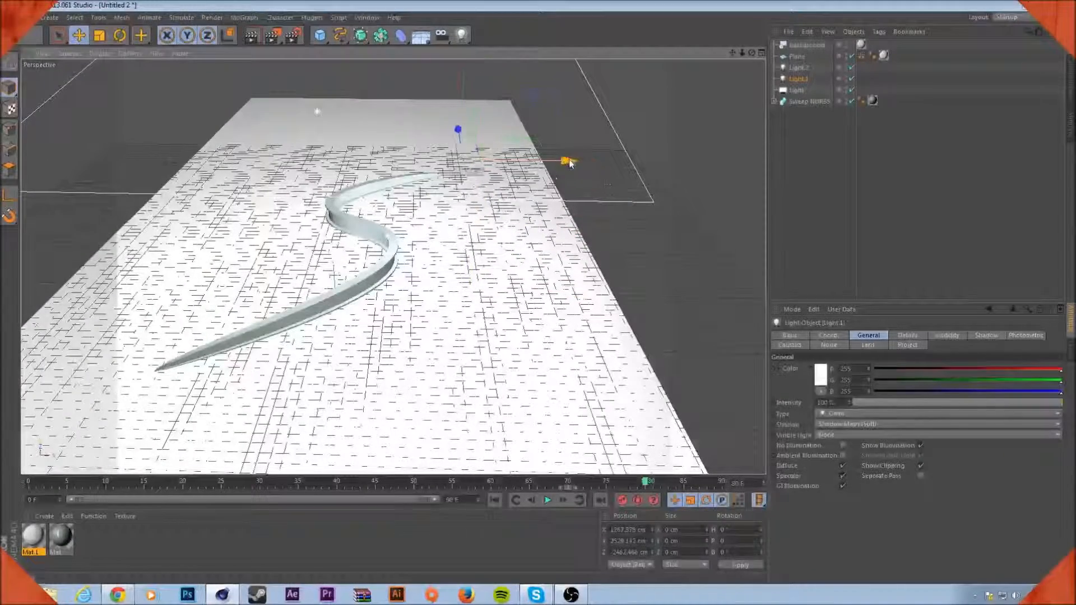
# - Raise the area light above the swoosh to a Y position of about 3009 cm and render the view
pyautogui.click(315, 110)
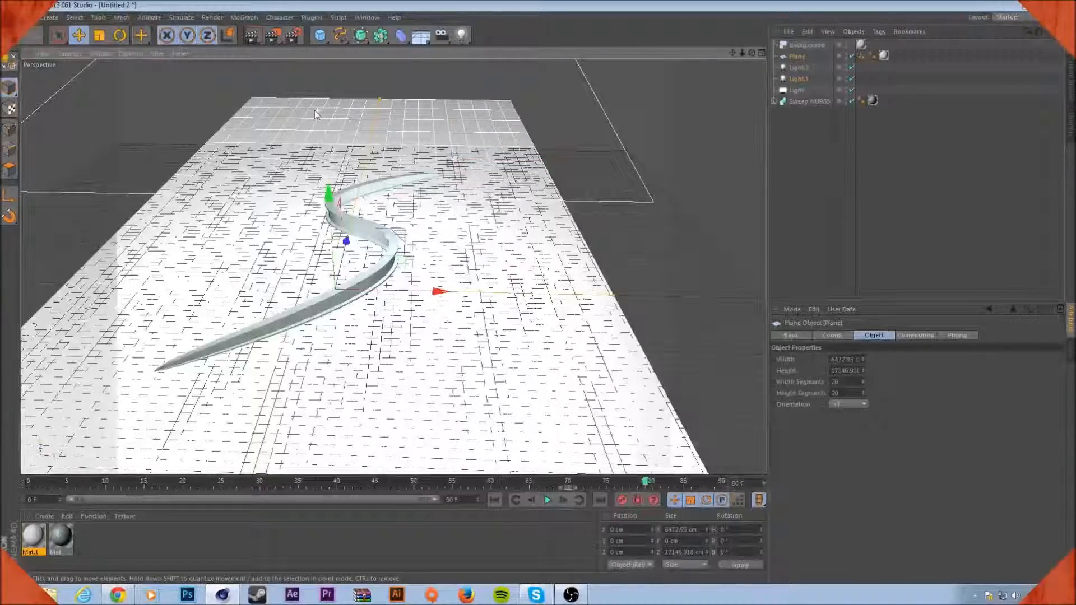
pyautogui.click(316, 110)
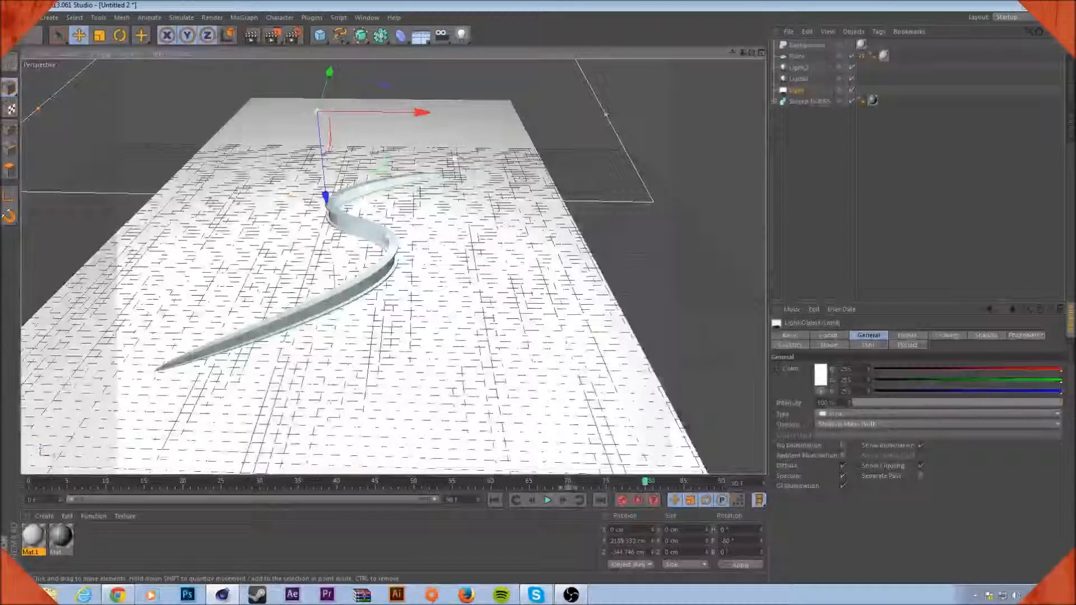
pyautogui.moveTo(316, 110); pyautogui.dragTo(325, 70)
pyautogui.click(253, 35)
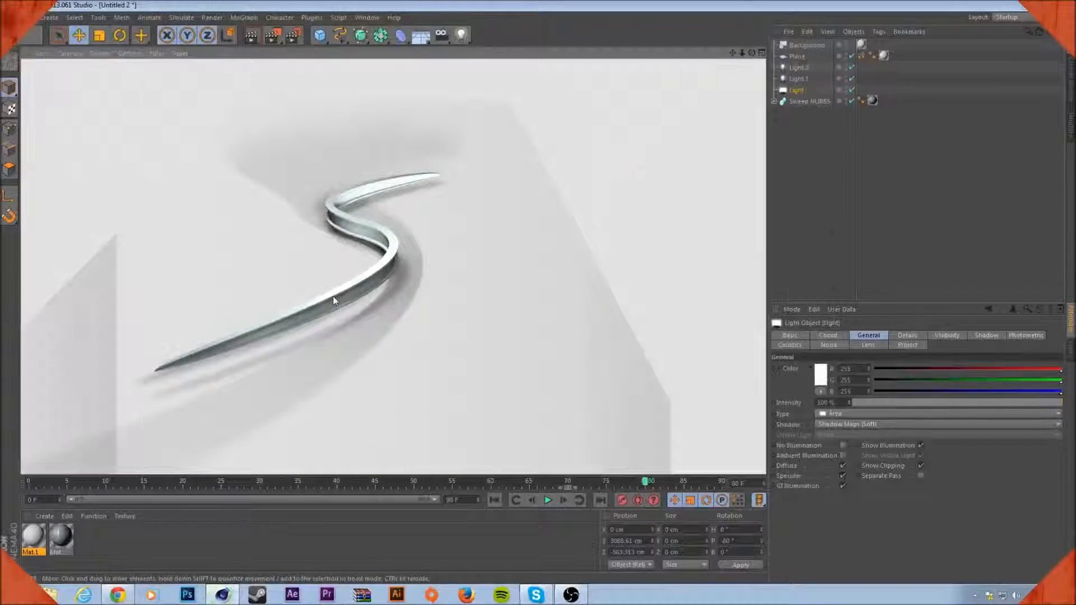
# - Clear the Gradient texture from the color channel of Mat.1 and render the view with the plain grey color
pyautogui.keyDown('alt'); pyautogui.moveTo(297, 204); pyautogui.dragTo(302, 263); pyautogui.keyUp('alt')
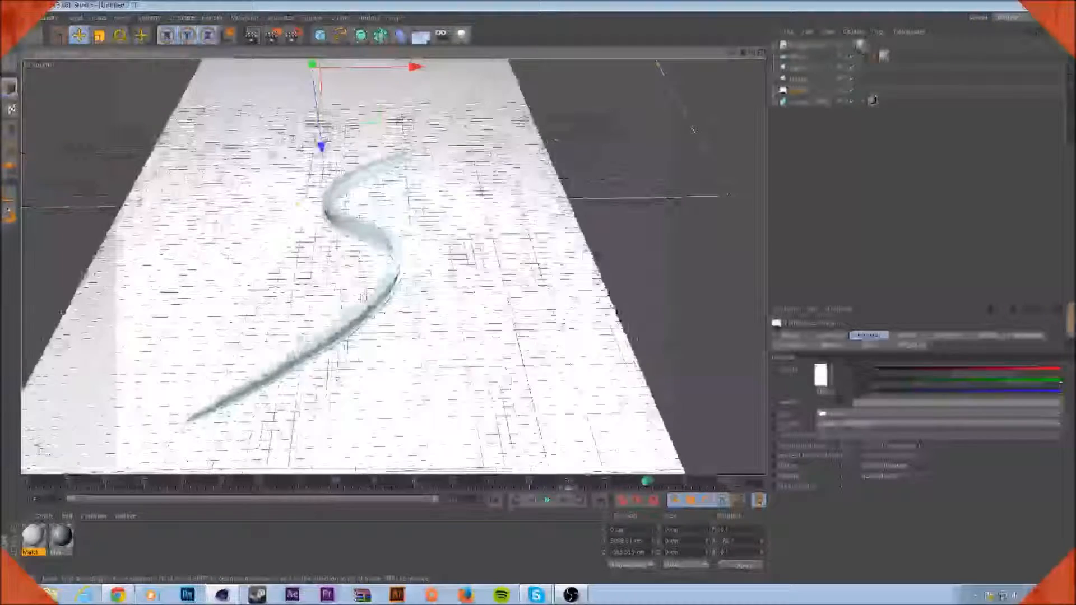
pyautogui.click(39, 535)
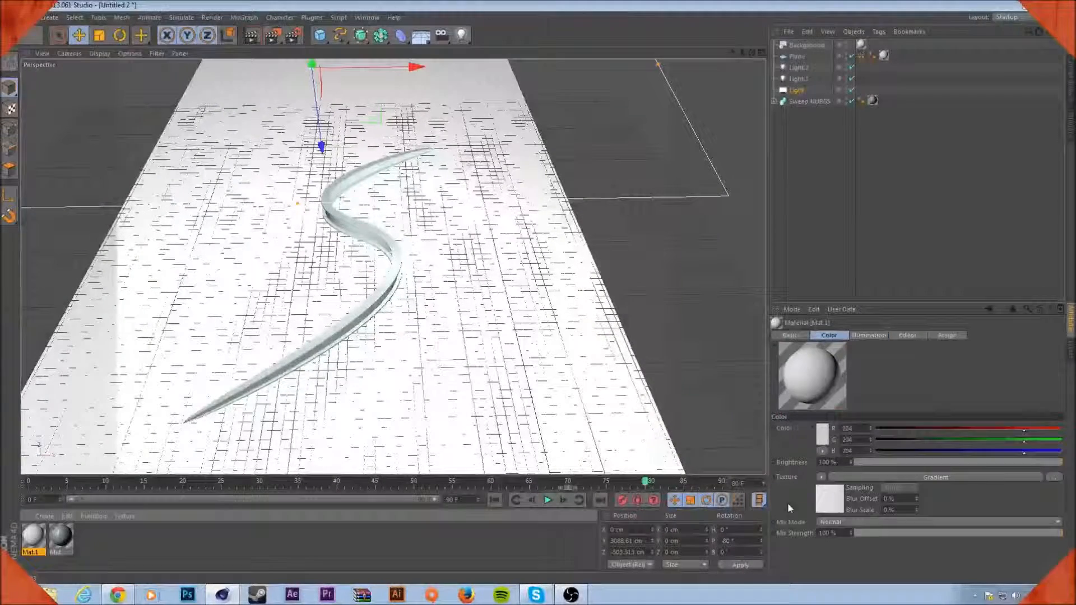
pyautogui.click(821, 477)
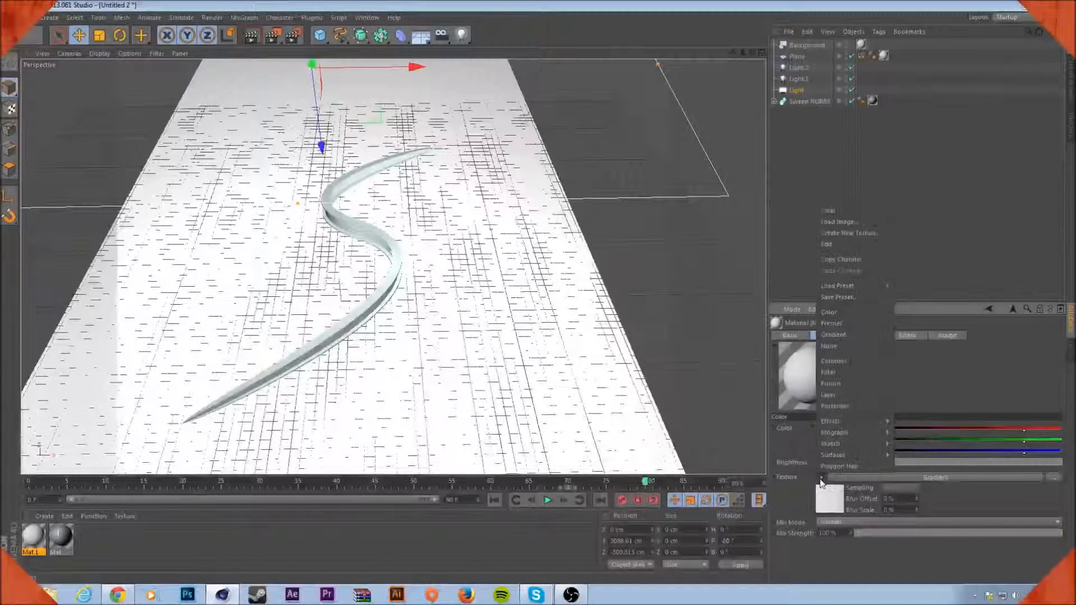
pyautogui.click(828, 211)
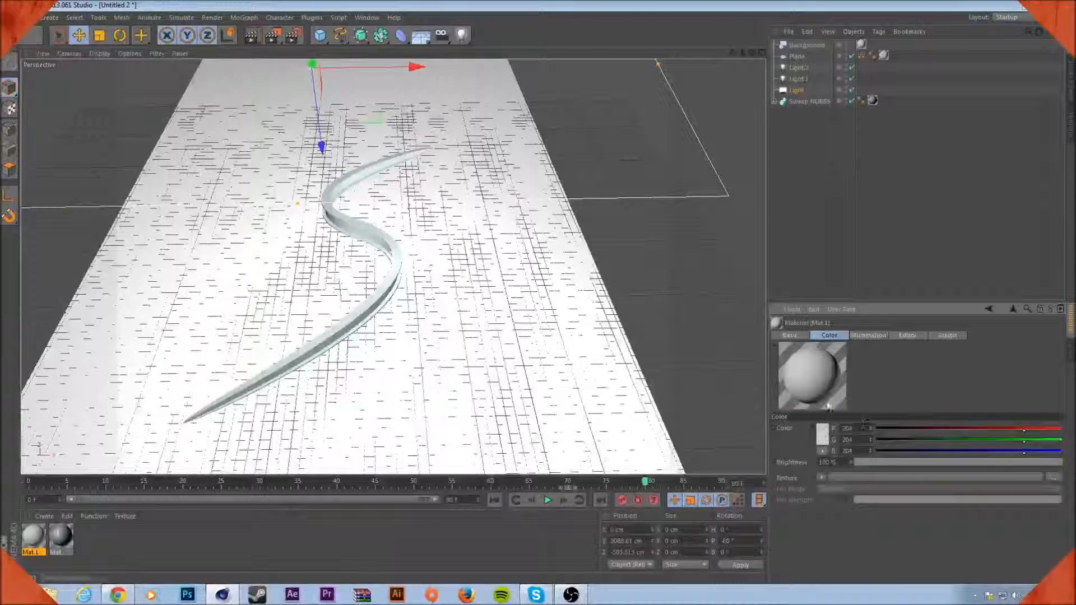
pyautogui.click(824, 195)
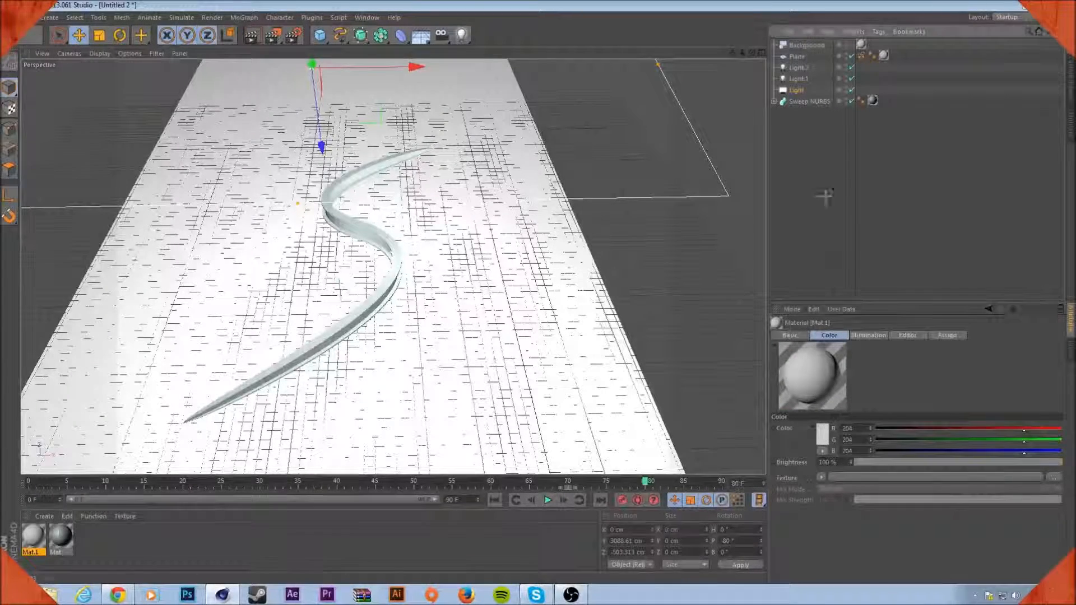
pyautogui.click(253, 34)
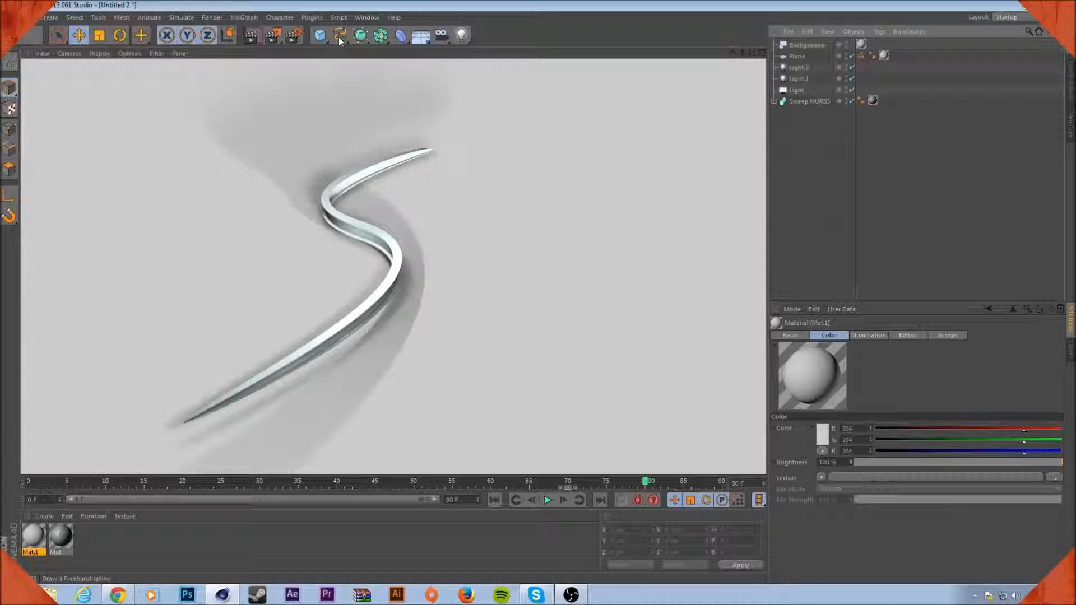
# - Switch to the Untitled 1 project, frame the whole teal swoosh in perspective, and render the view for comparison
pyautogui.click(357, 18)
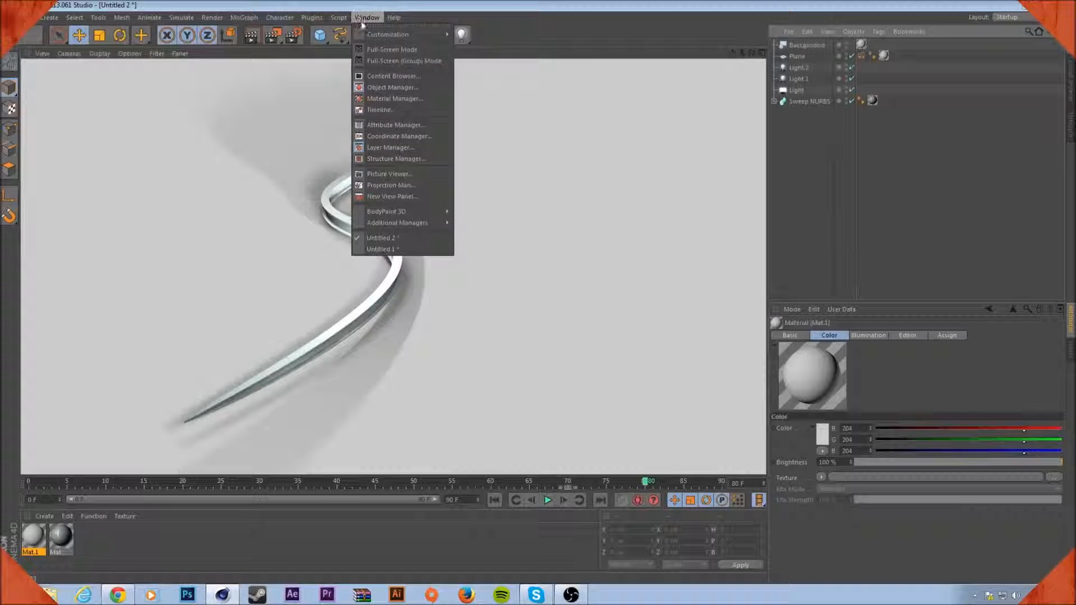
pyautogui.click(381, 249)
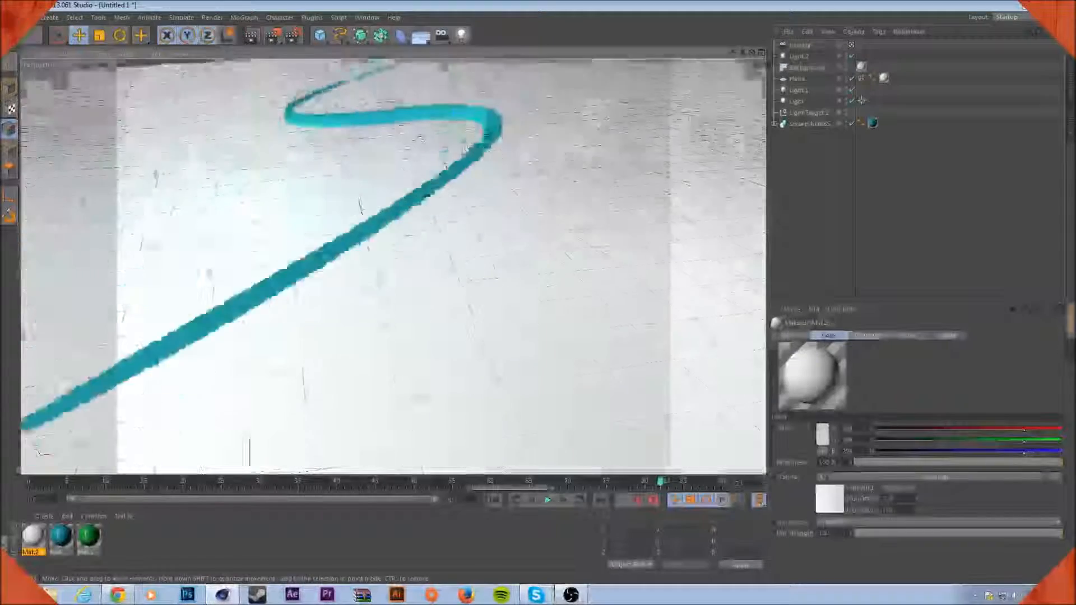
pyautogui.keyDown('alt'); pyautogui.moveTo(427, 195); pyautogui.dragTo(405, 188); pyautogui.keyUp('alt')
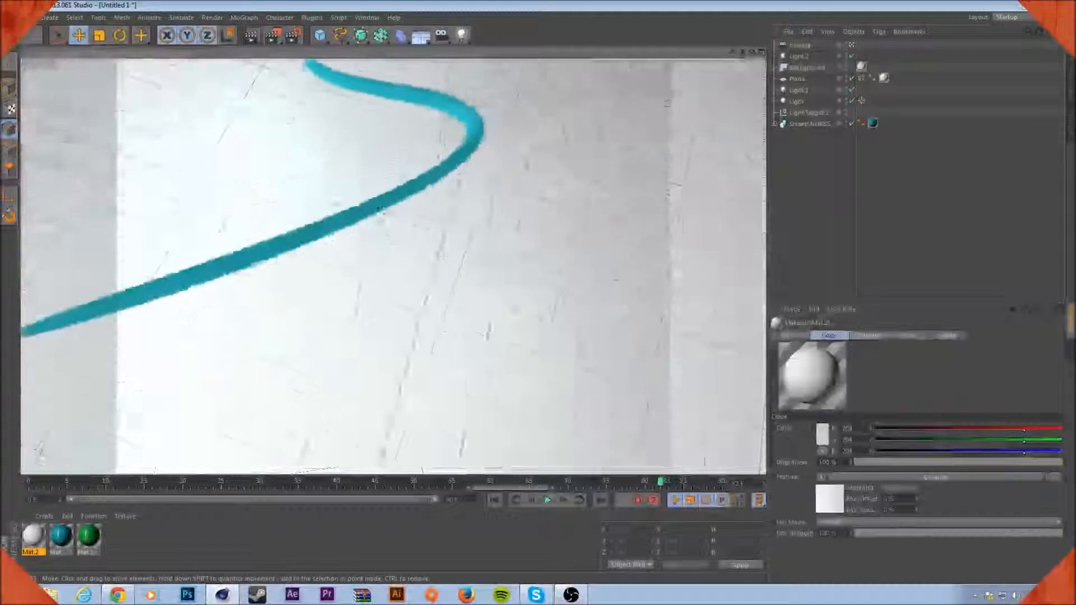
pyautogui.keyDown('alt'); pyautogui.moveTo(448, 185); pyautogui.dragTo(415, 176, button='right'); pyautogui.keyUp('alt')
pyautogui.keyDown('alt'); pyautogui.moveTo(415, 176); pyautogui.dragTo(506, 228, button='middle'); pyautogui.keyUp('alt')
pyautogui.hotkey('ctrl', 'r')
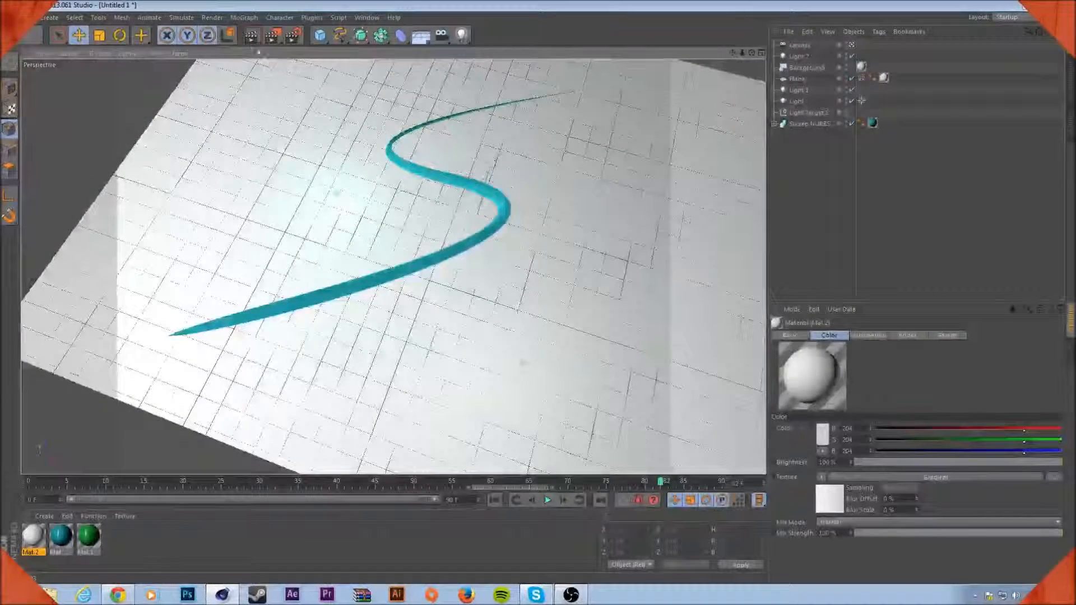